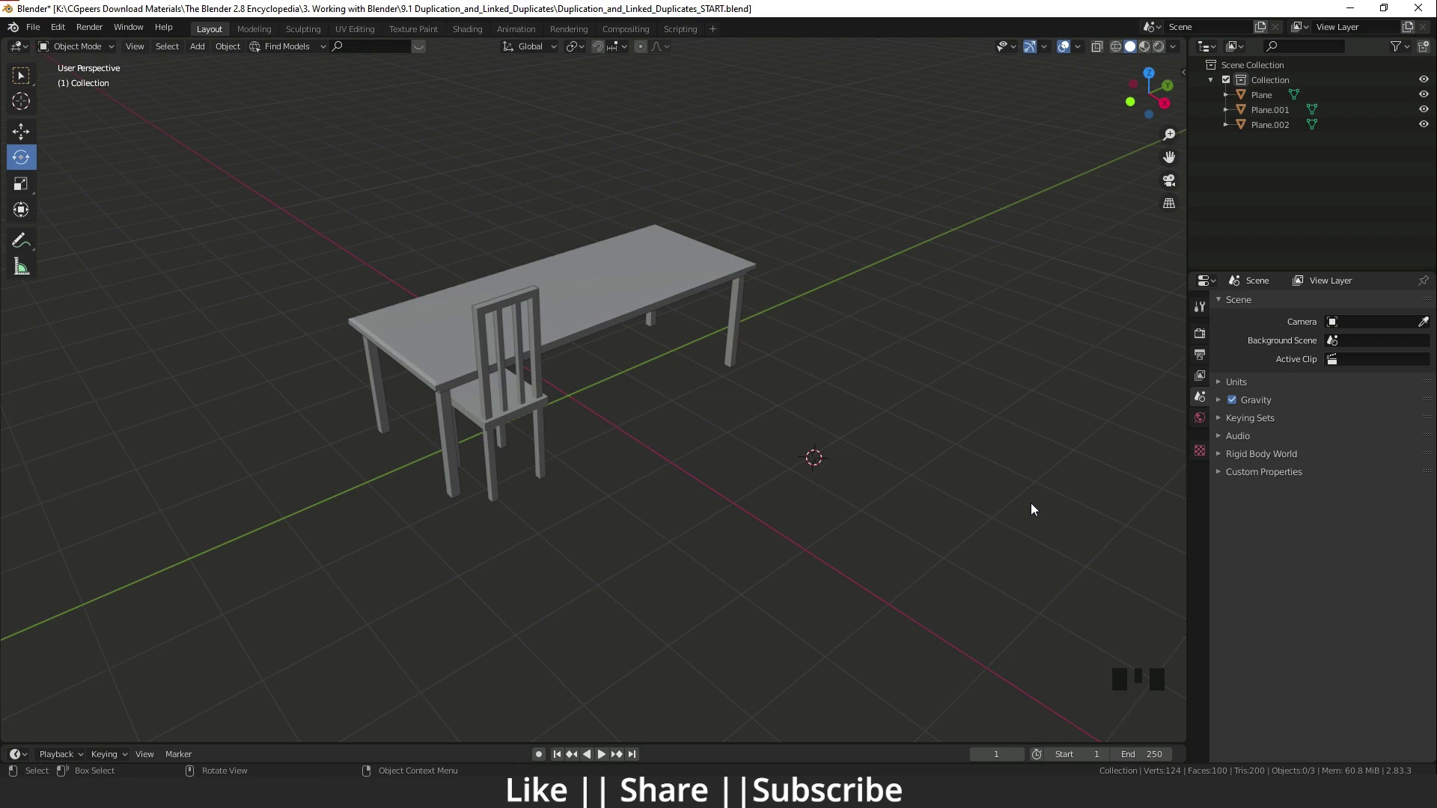
Step: Make an independent duplicate of the chair and place it about 1.5 m away along the Y axis
middle_click_drag(741, 536, 699, 536)
middle_click_drag(597, 516, 454, 377, "shift")
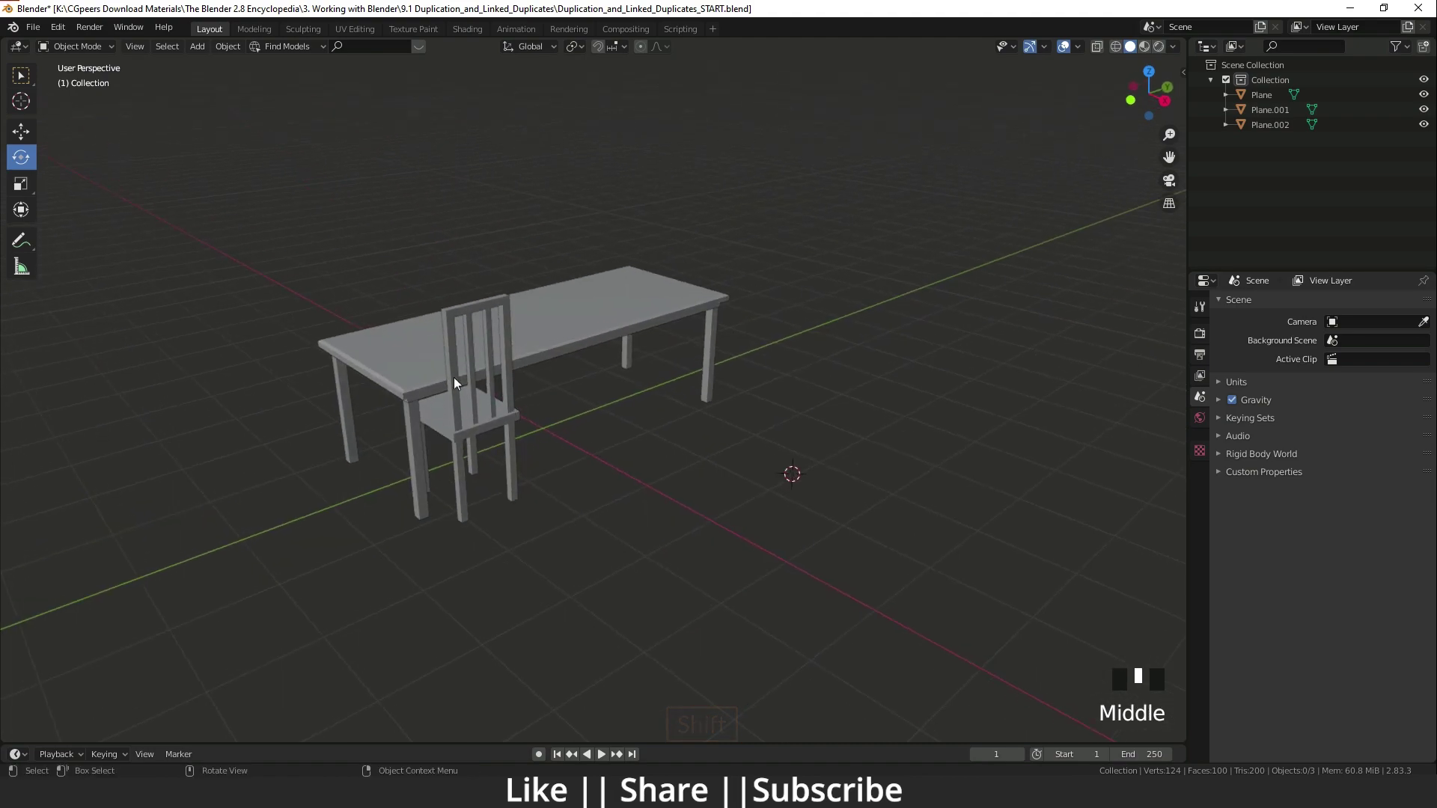
middle_click_drag(648, 570, 702, 554, "shift")
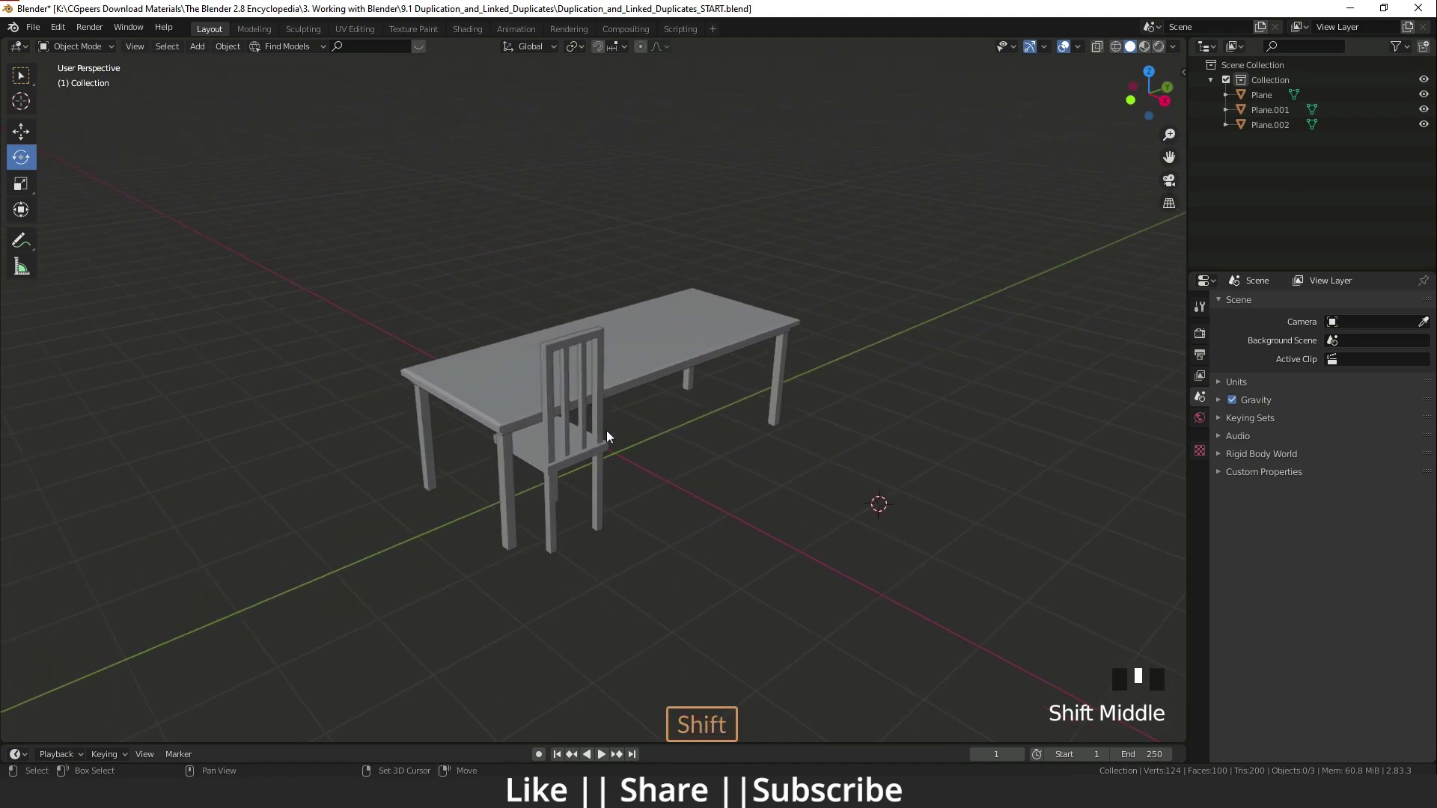
middle_click_drag(609, 440, 534, 388, "shift")
scroll(474, 447, "up", 2)
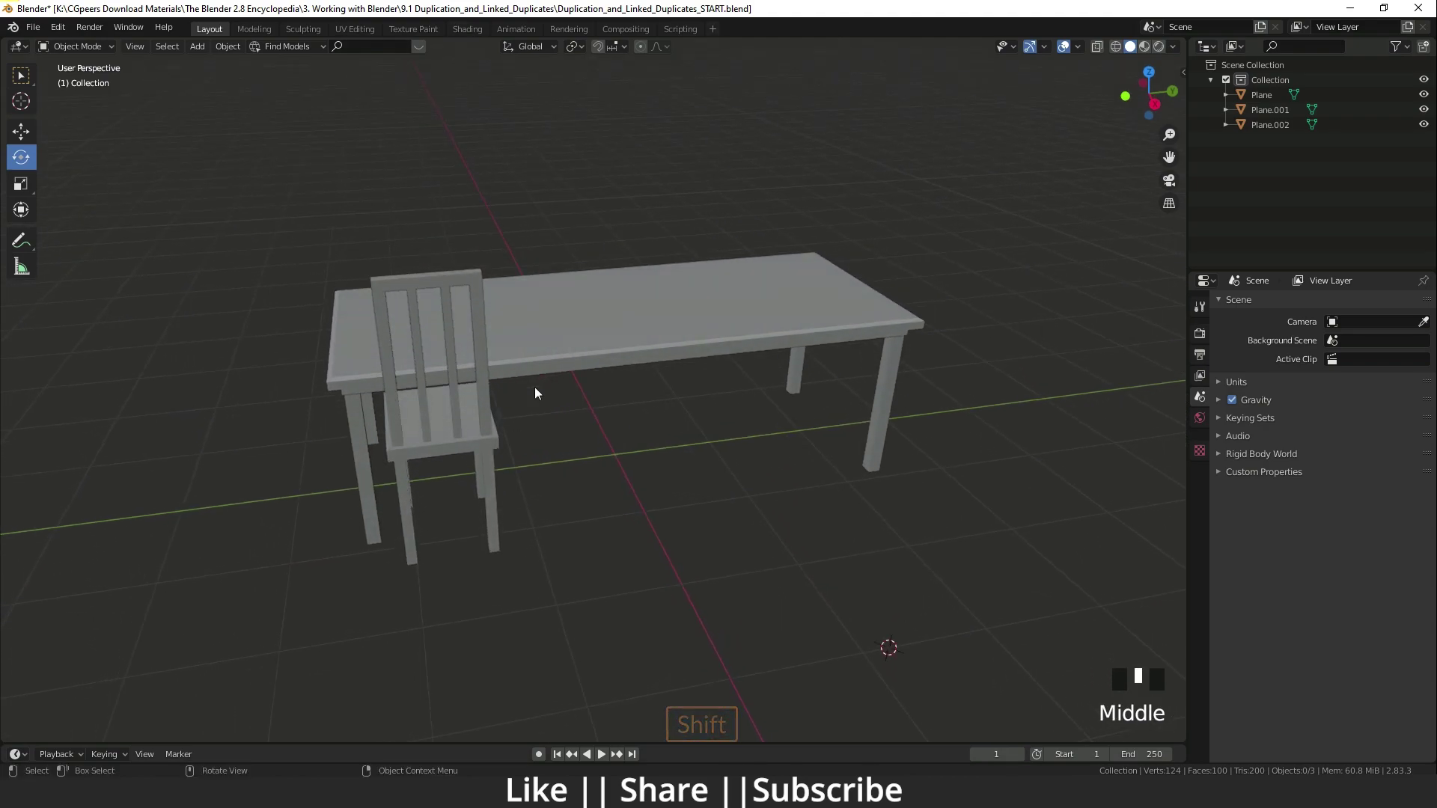
mouse_move(468, 451)
middle_mouse_down("shift")
mouse_move(439, 483)
mouse_move(472, 437)
middle_mouse_up("shift")
left_click(461, 459)
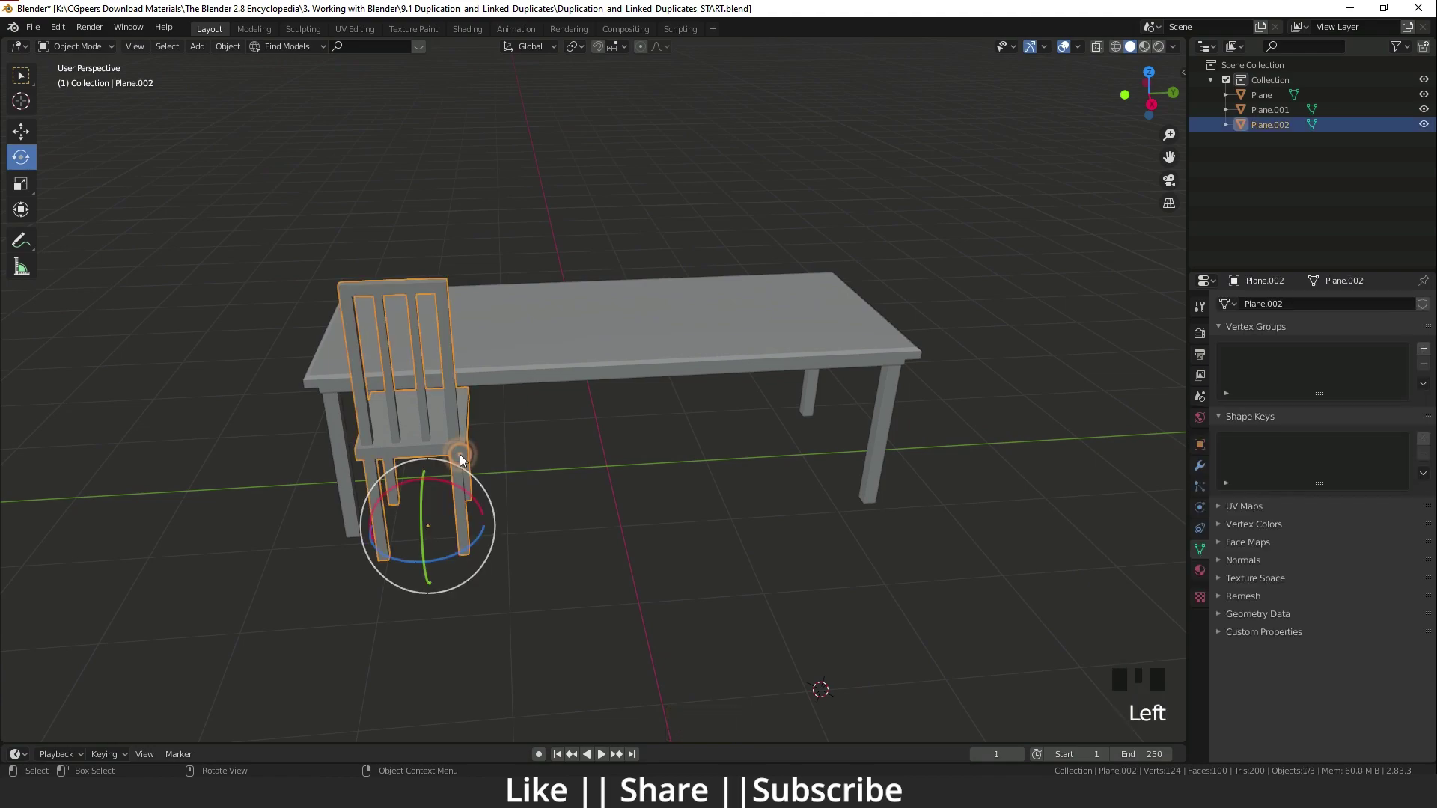
key("shift+d")
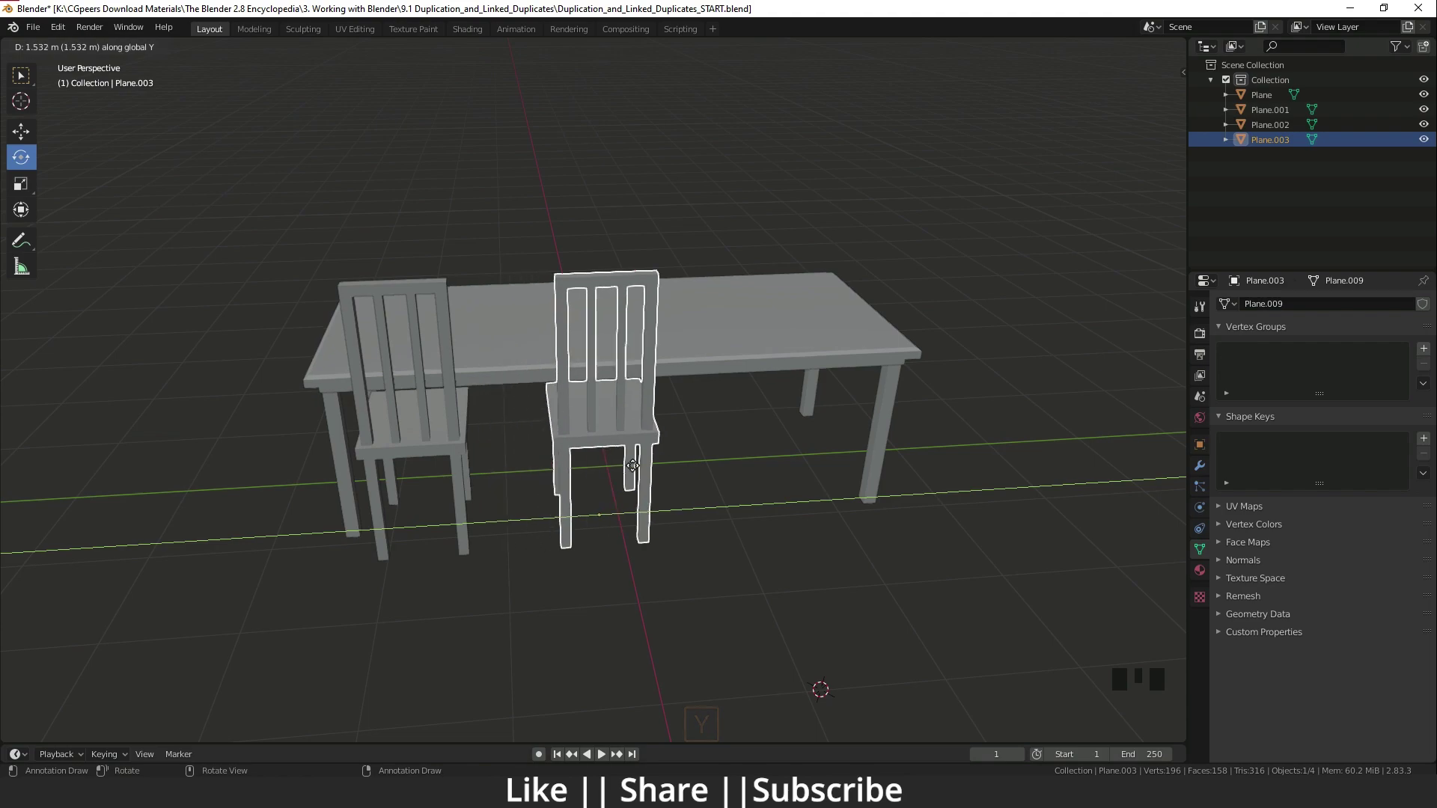
left_click(542, 477)
Step: Try moving the top of the copied chair's backrest in Edit Mode, and delete the copied chair
middle_click_drag(542, 477, 563, 524)
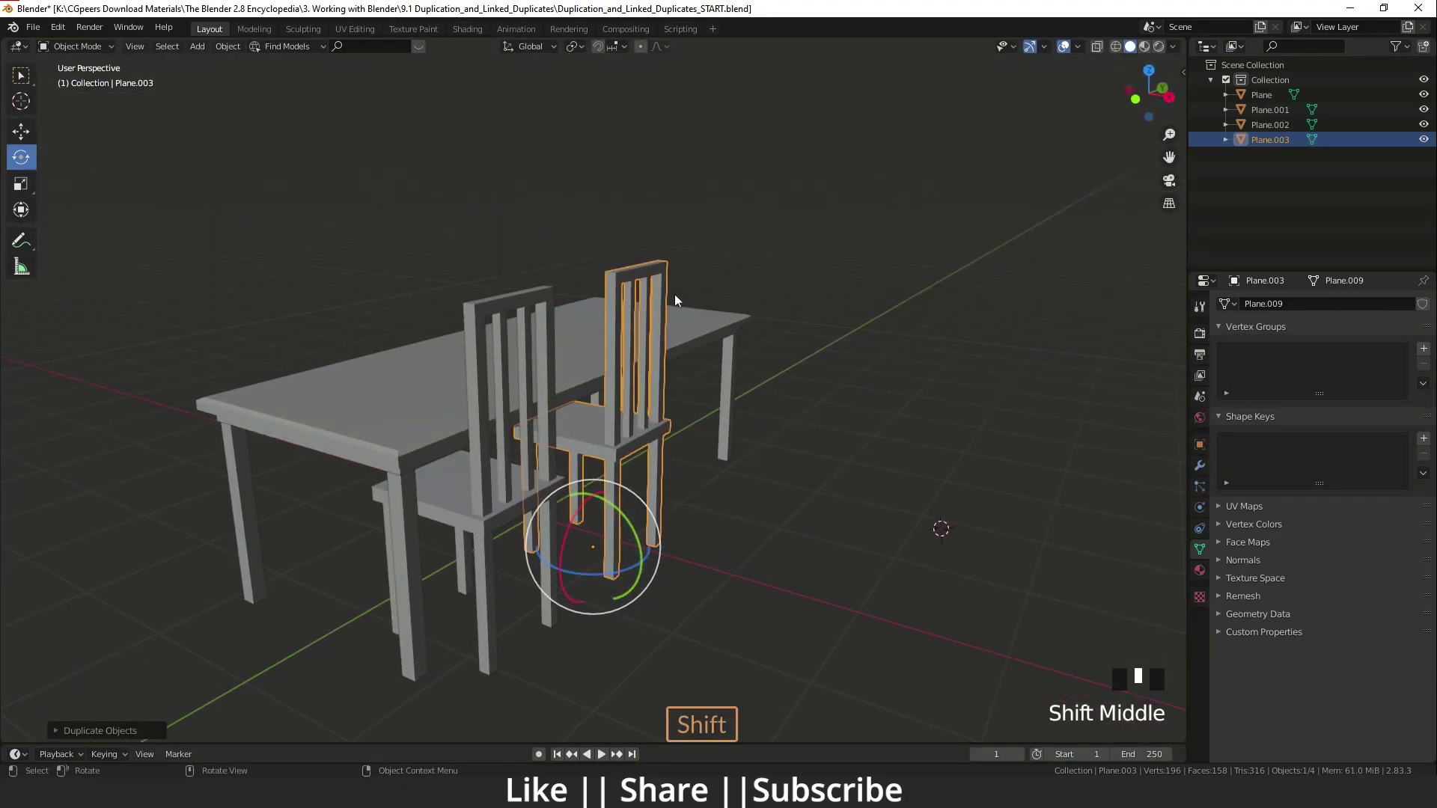
middle_click_drag(548, 629, 568, 555, "shift")
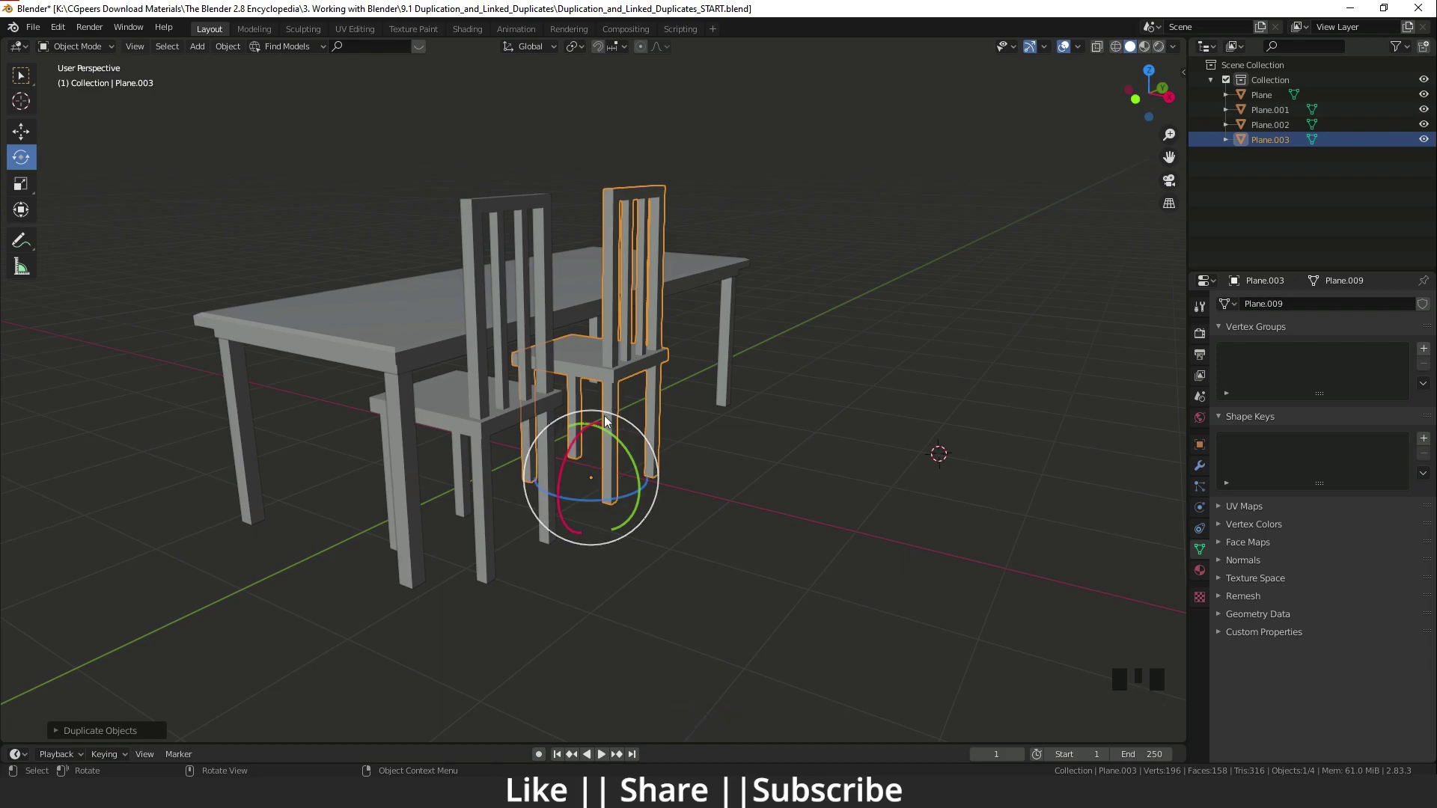
middle_click_drag(604, 416, 694, 275)
key("Tab")
left_click(587, 145)
left_click_drag(694, 275, 762, 273)
middle_click_drag(761, 273, 485, 313)
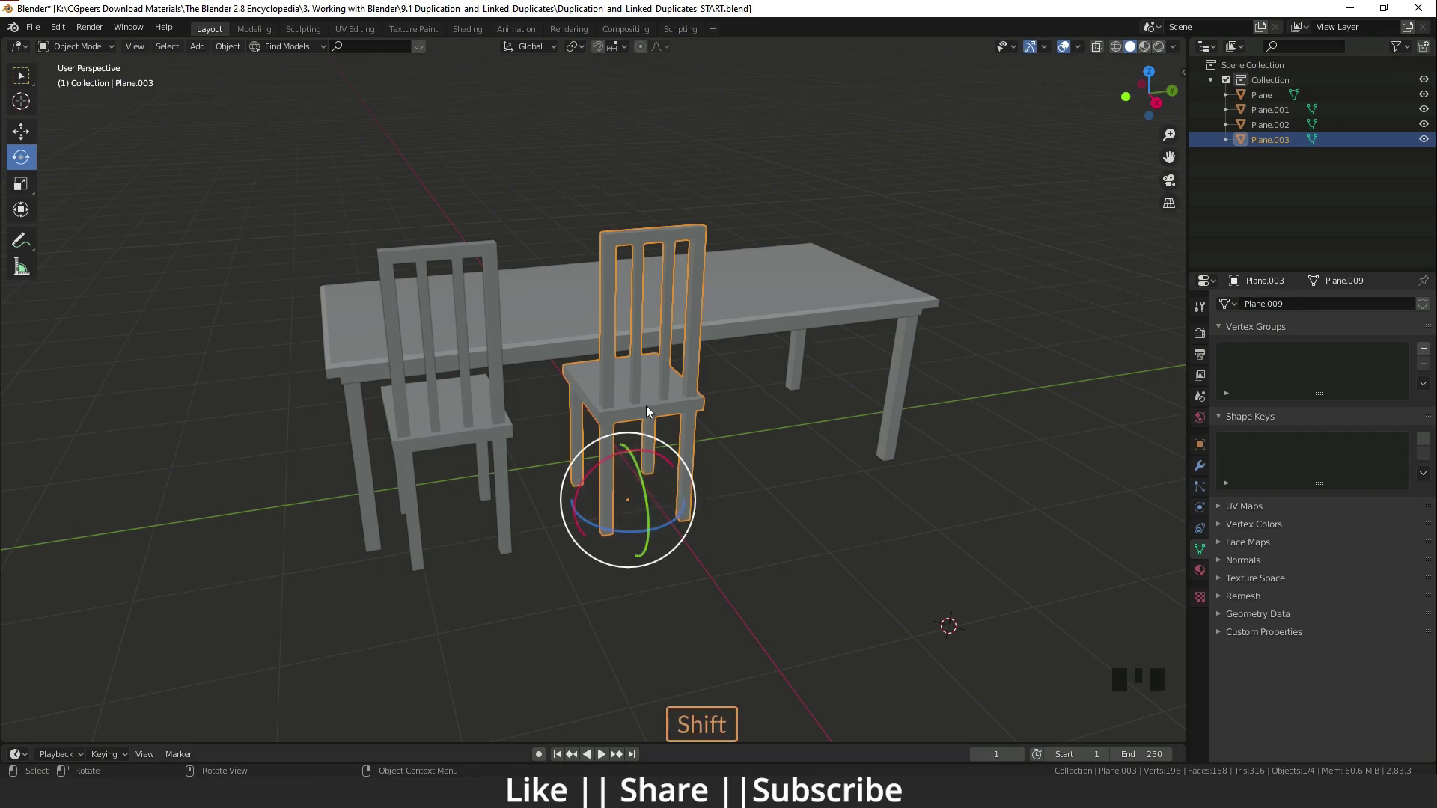
middle_click_drag(645, 406, 642, 423, "shift")
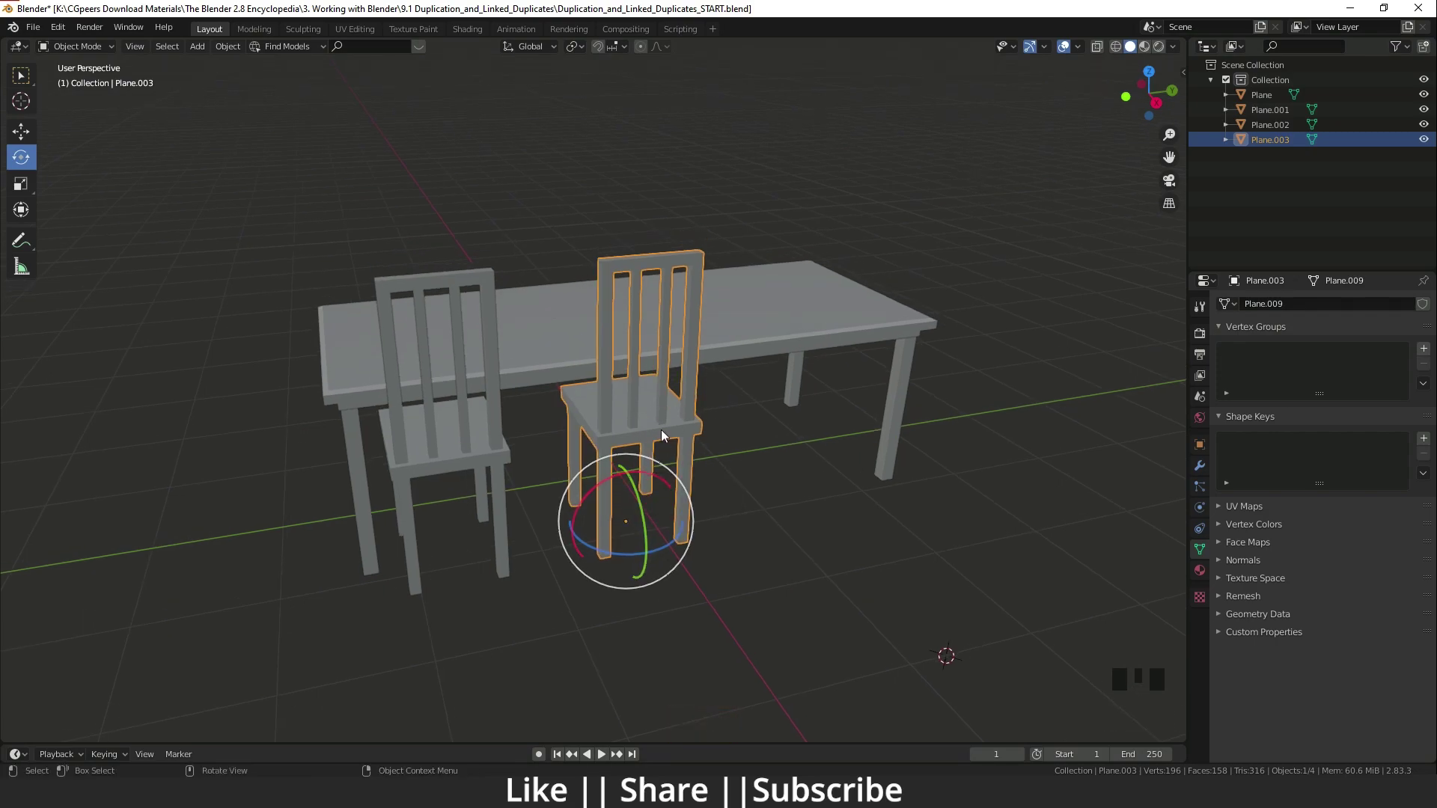
key("Delete")
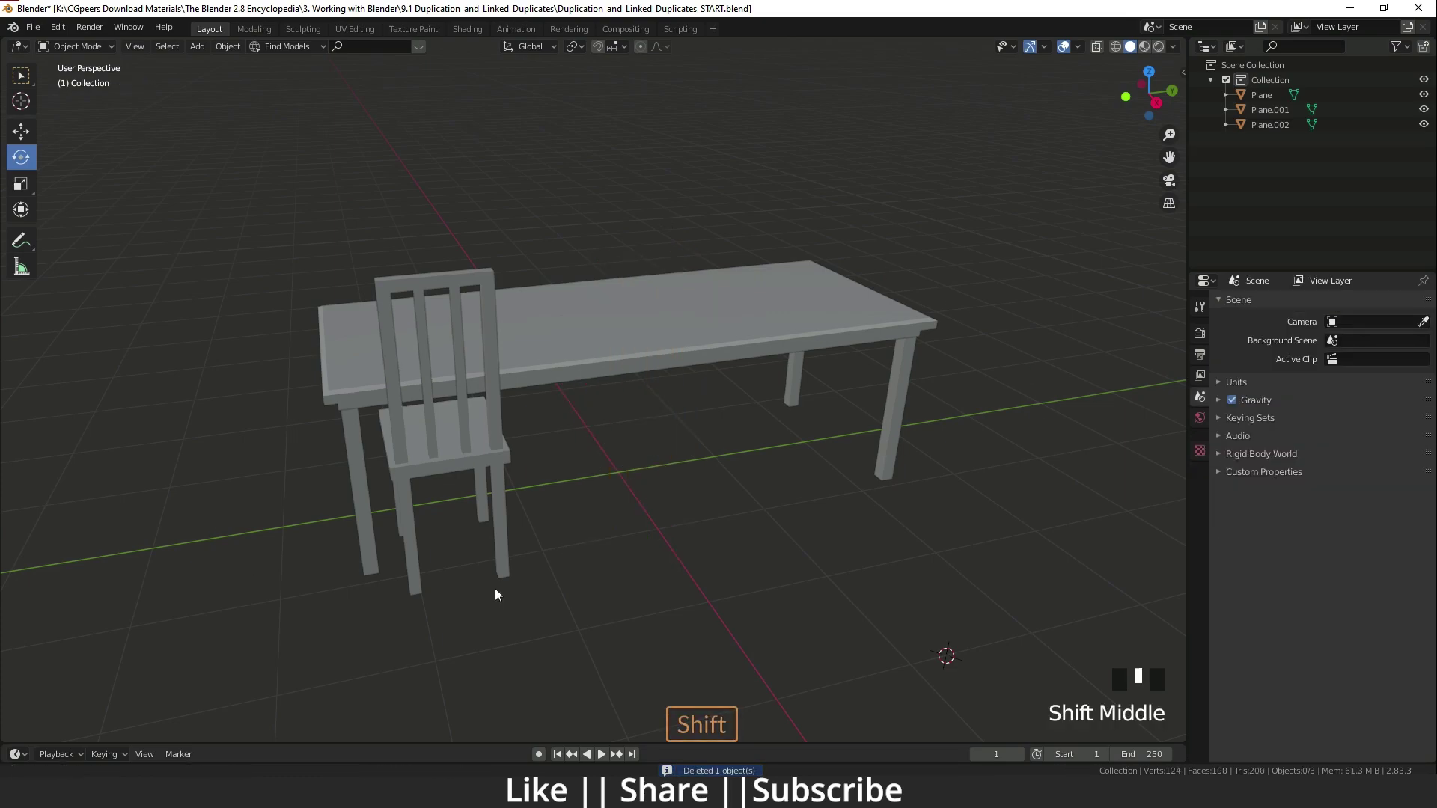
Step: Create a linked duplicate of the chair and place it about 1.8 m away along the Y axis
middle_click_drag(495, 590, 474, 439, "shift")
left_click(466, 447)
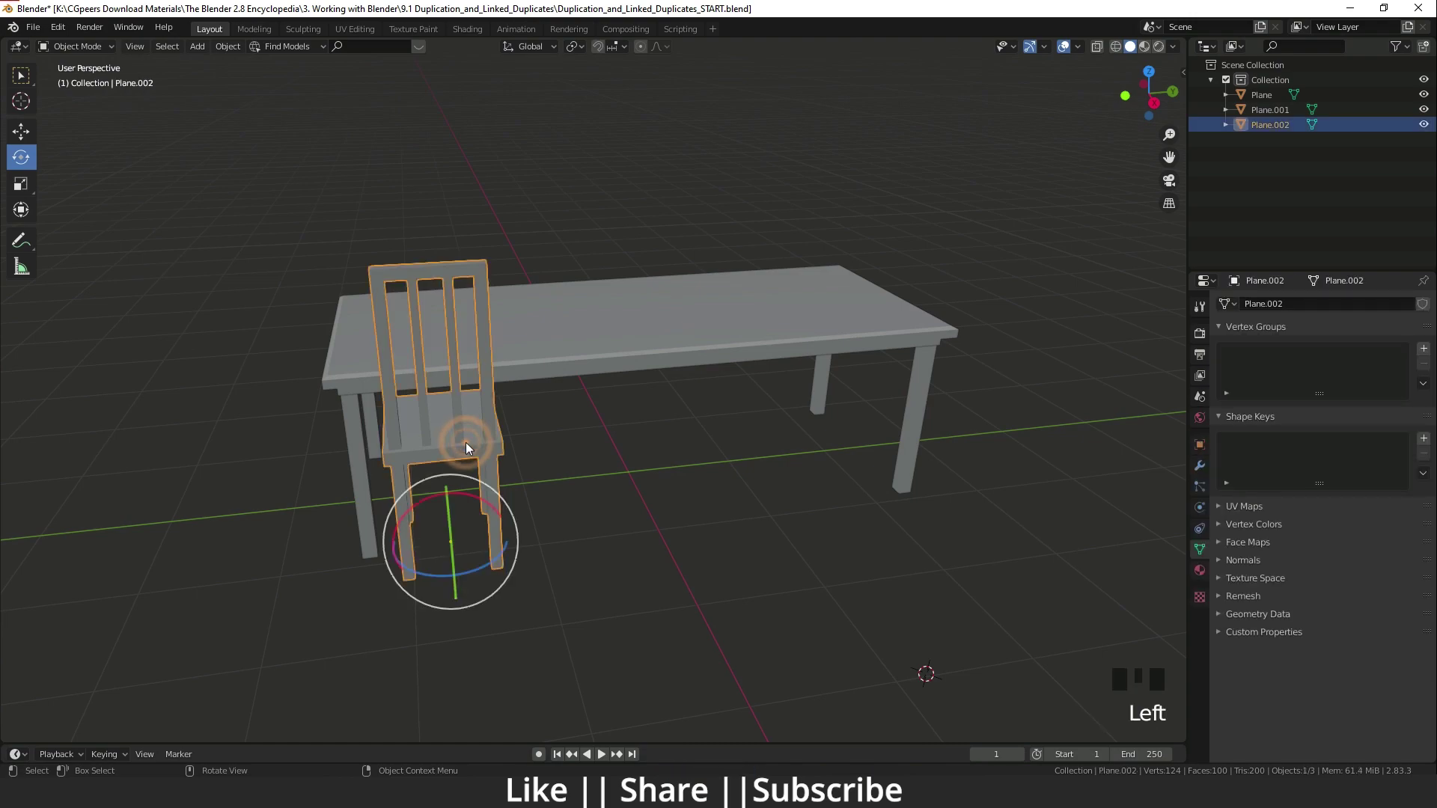
key("alt+d")
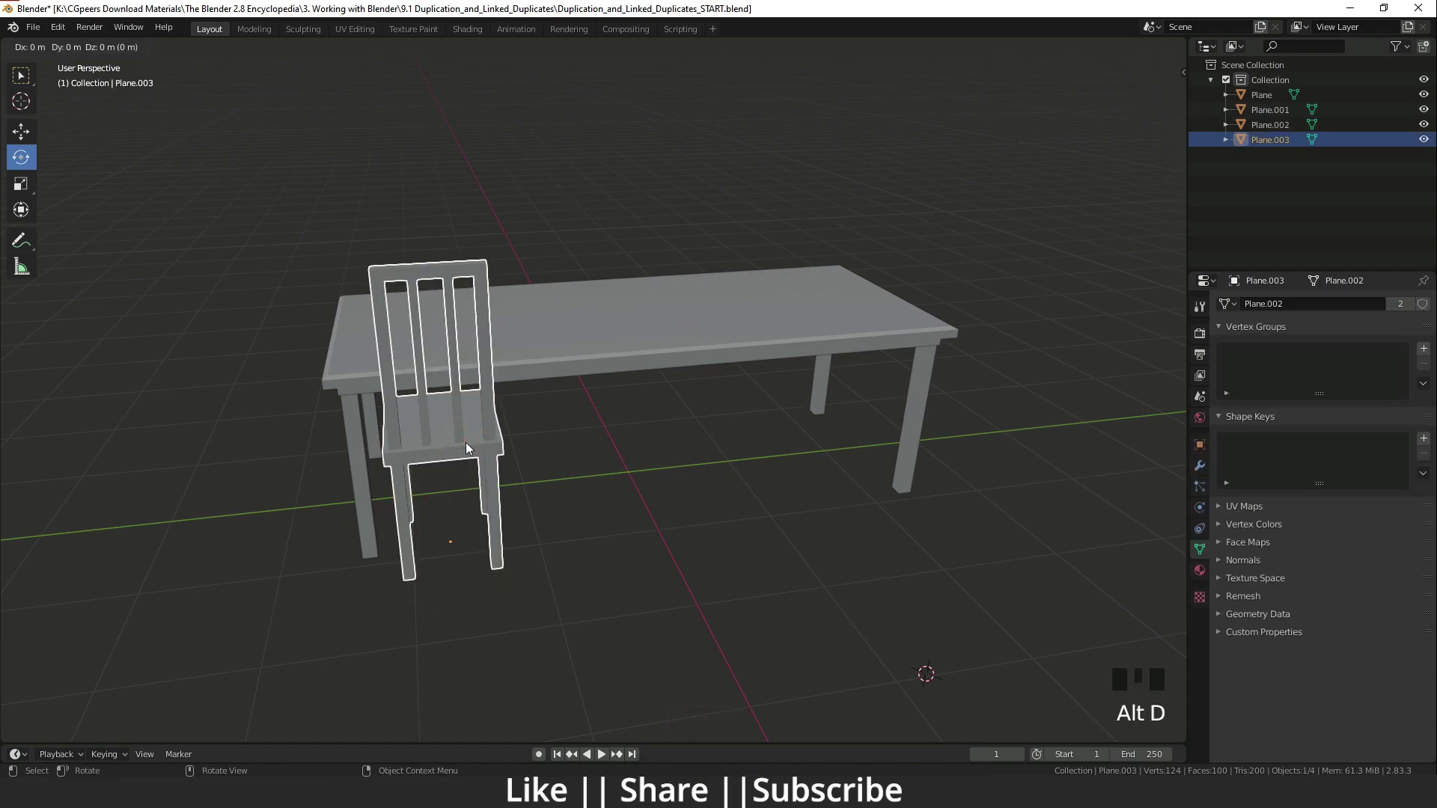
key("y")
left_click(681, 461)
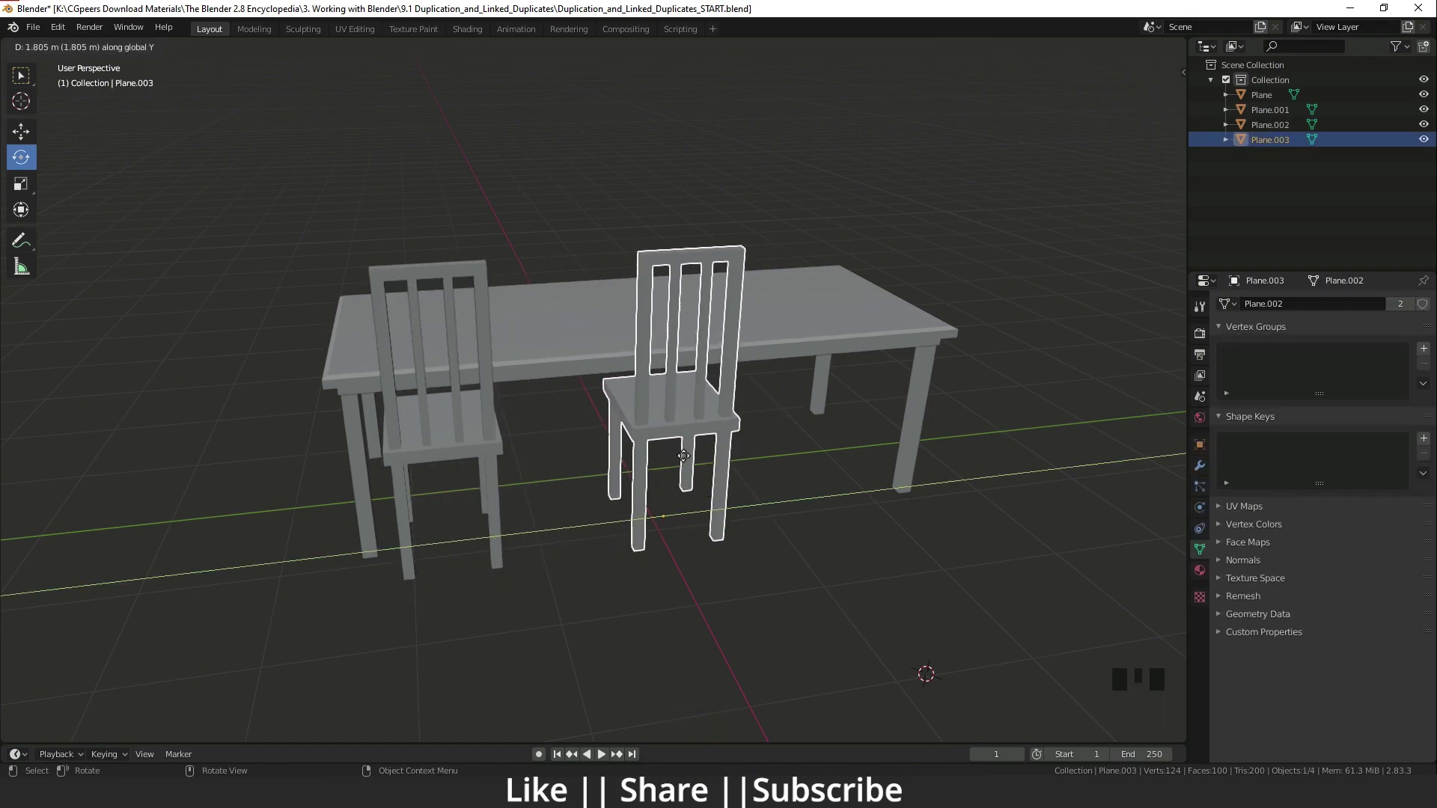
Step: Try moving the bottom vertices of the linked chair's two backrest-side legs in Edit Mode
middle_click_drag(595, 493, 651, 442)
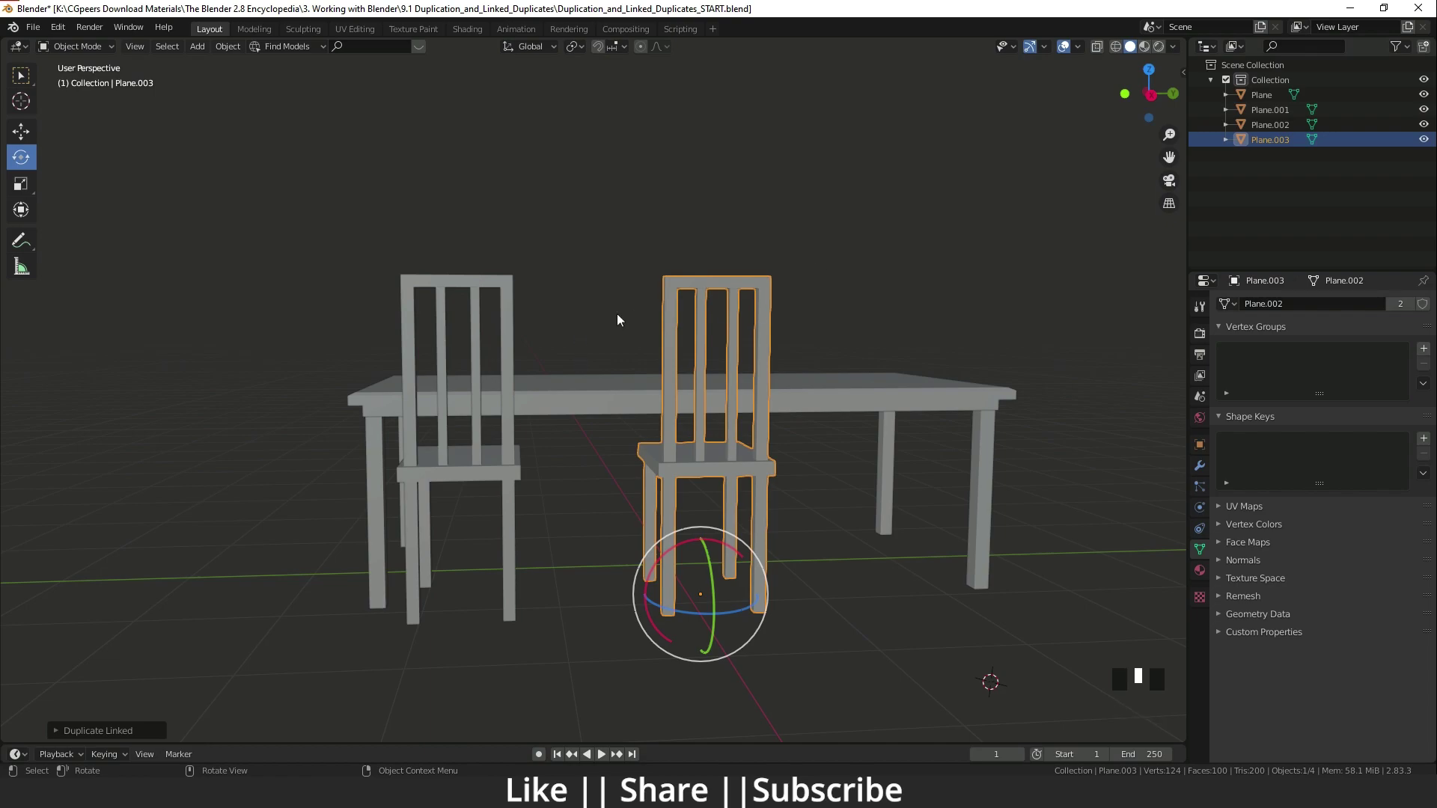
middle_click_drag(617, 320, 608, 595)
key("Tab")
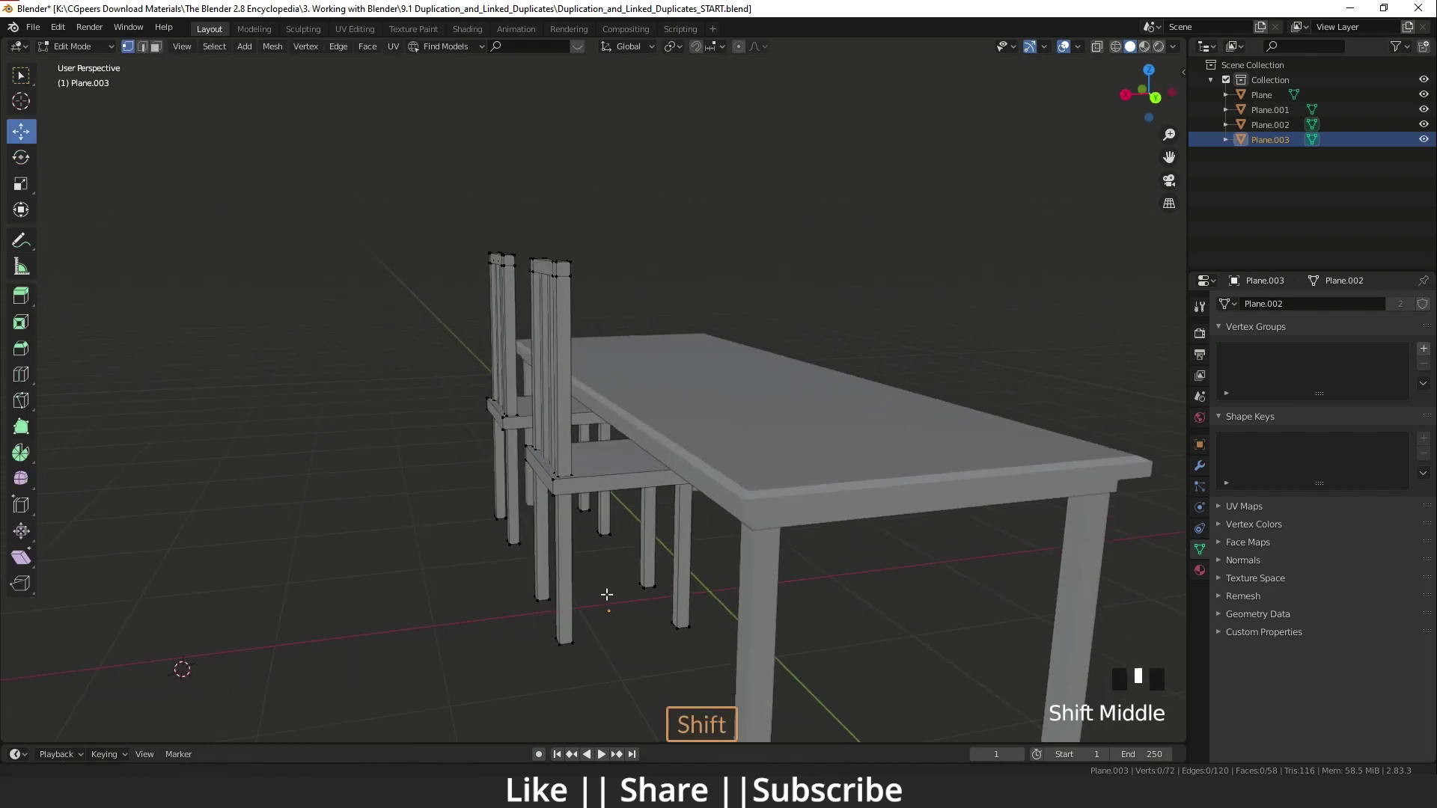
left_click_drag(617, 620, 507, 552)
middle_click_drag(607, 595, 609, 560, "shift")
left_click_drag(507, 551, 427, 571)
right_click(428, 571)
middle_click_drag(526, 541, 752, 525)
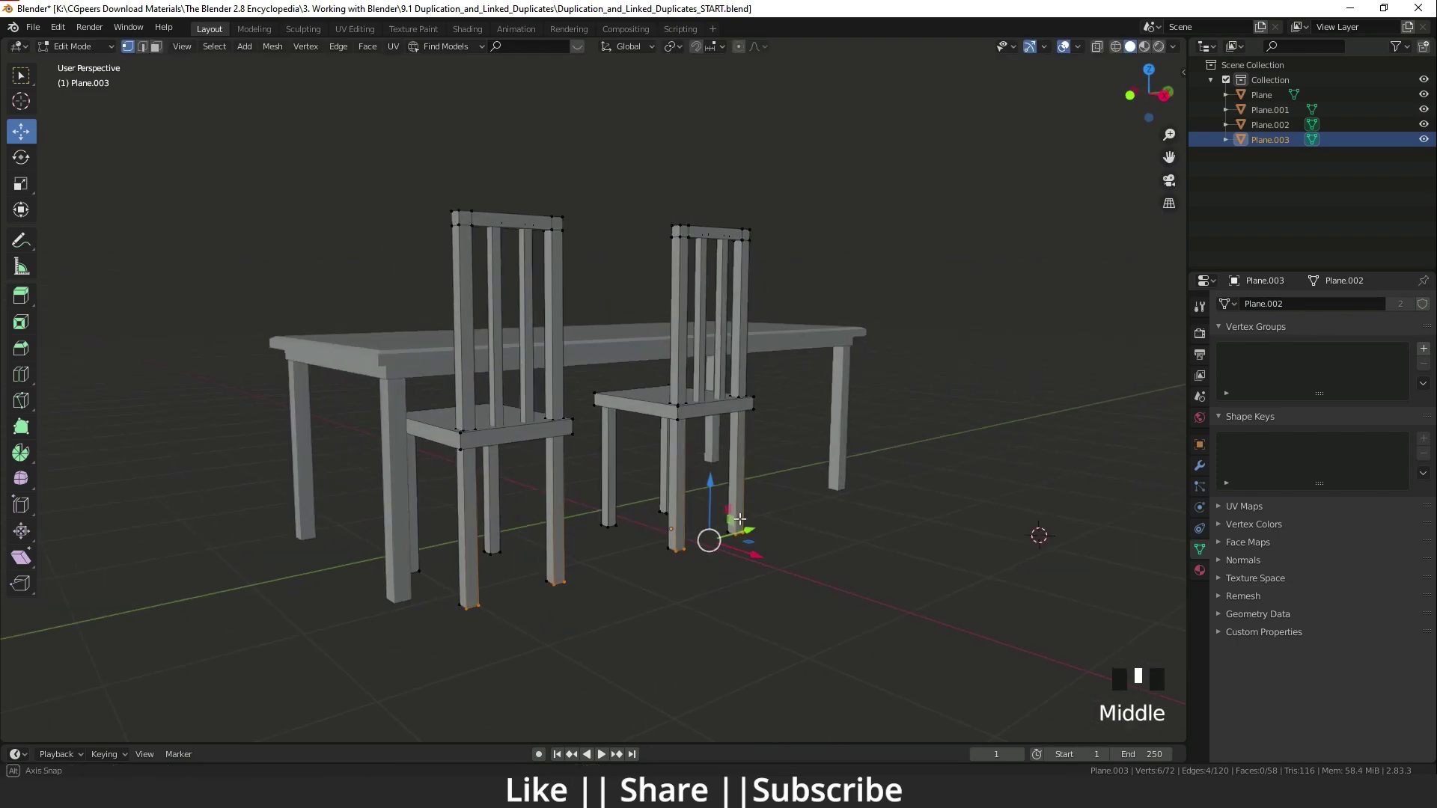
Step: Select the top rail of the linked chair's backrest, try moving it in two directions, and return to Object Mode
middle_click_drag(656, 572, 687, 539, "shift")
middle_click_drag(669, 428, 624, 536, "shift")
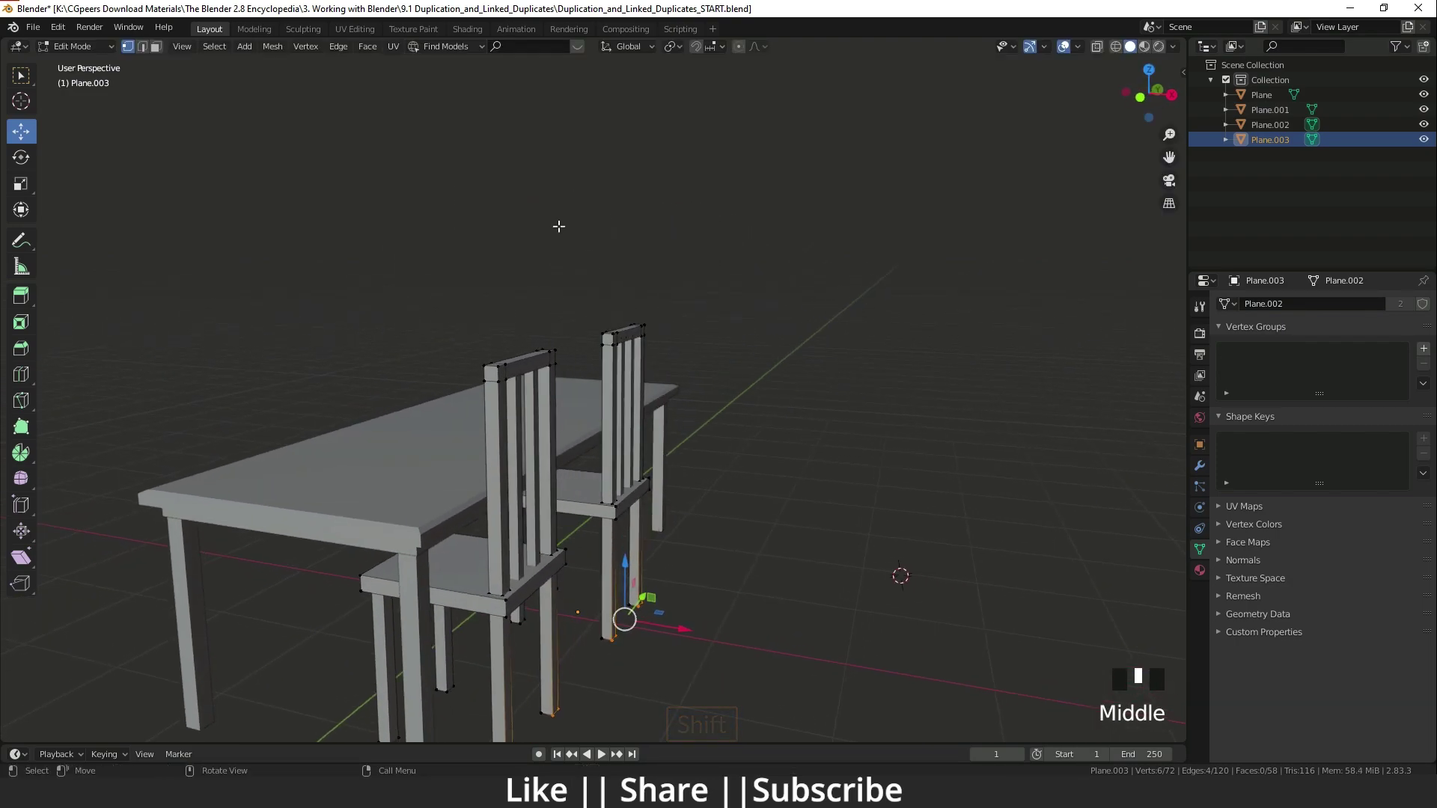
left_click_drag(591, 263, 688, 398)
left_click_drag(670, 334, 625, 333)
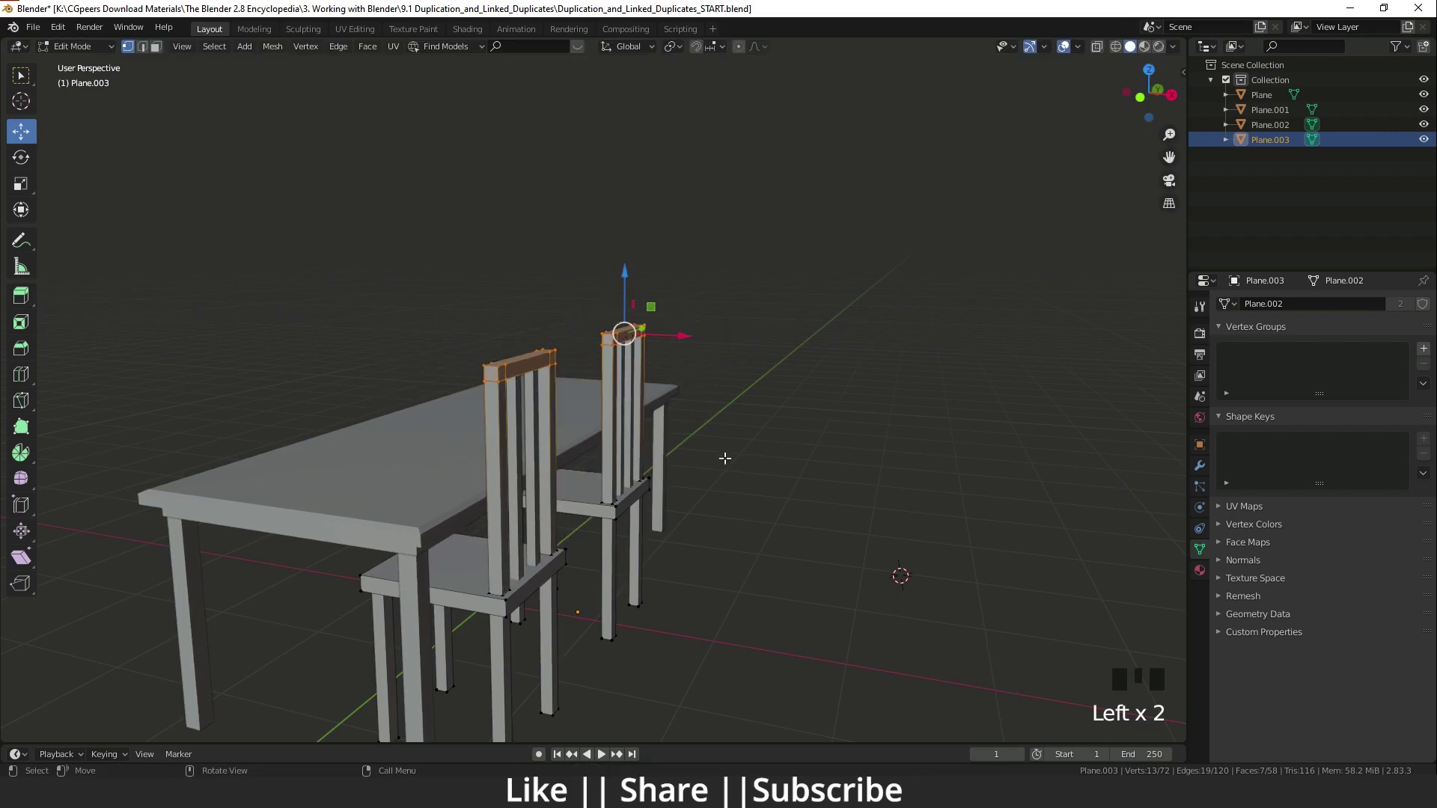
left_click_drag(664, 335, 728, 397)
right_click(730, 401)
middle_click_drag(772, 504, 536, 430)
left_click_drag(550, 338, 501, 360)
right_click(500, 369)
key("Tab")
Step: Try rotating the linked chair about the Z axis and scaling it up in Object Mode
middle_click_drag(475, 507, 599, 524)
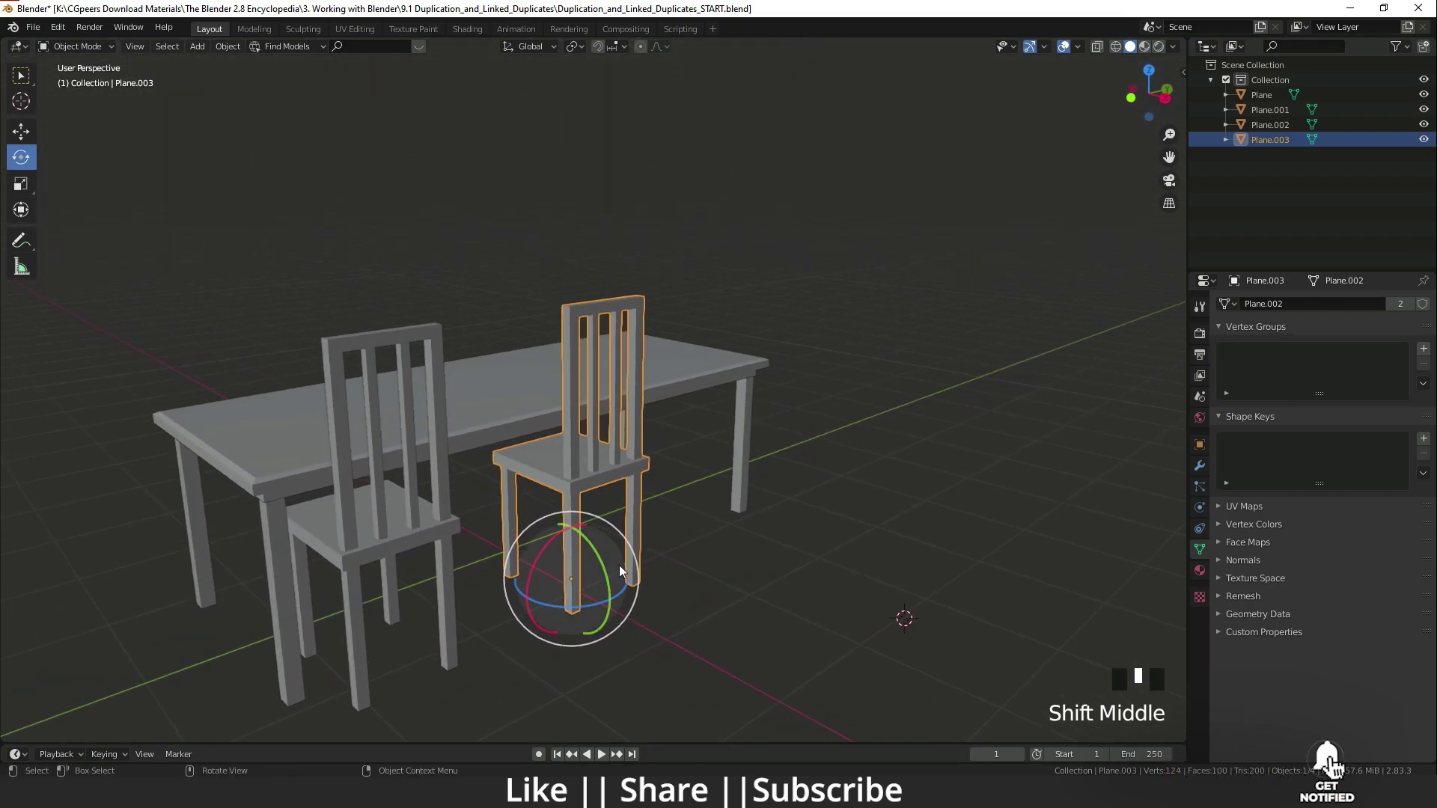
key("r")
key("z")
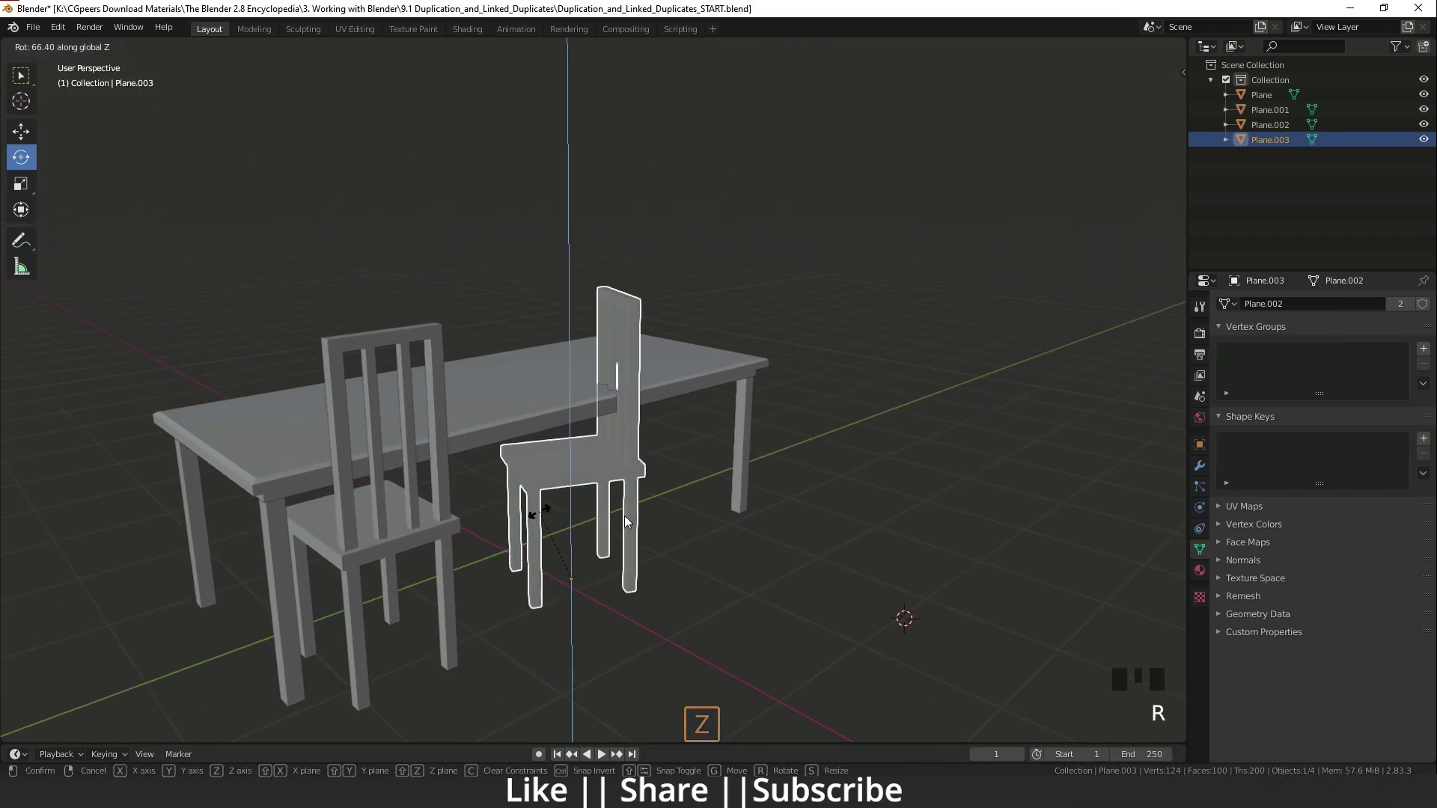
right_click(624, 517)
key("s")
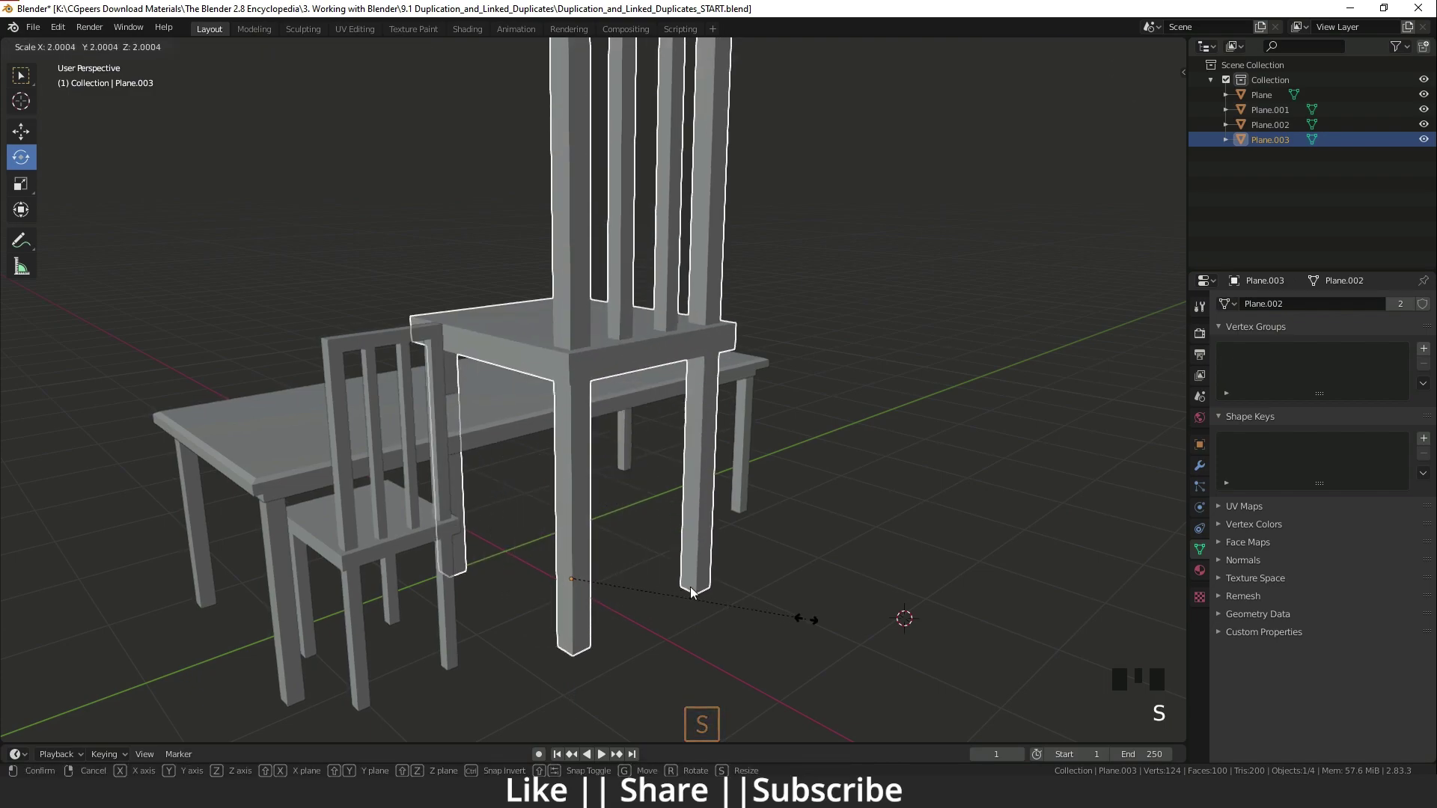
key("Escape")
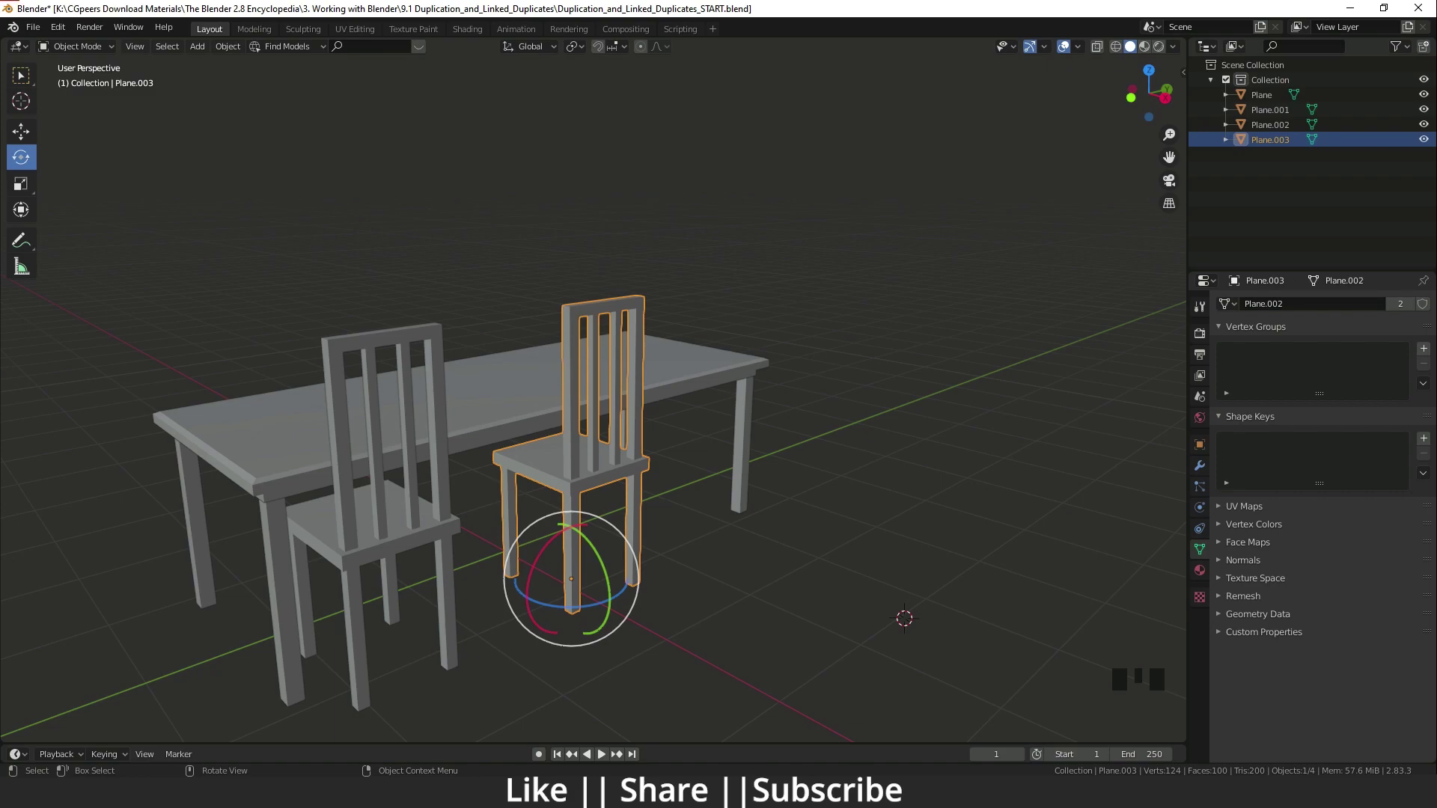
Step: Try moving the linked chair's top backrest rail again in Edit Mode, and return to Object Mode
key("Tab")
middle_click_drag(623, 339, 664, 355)
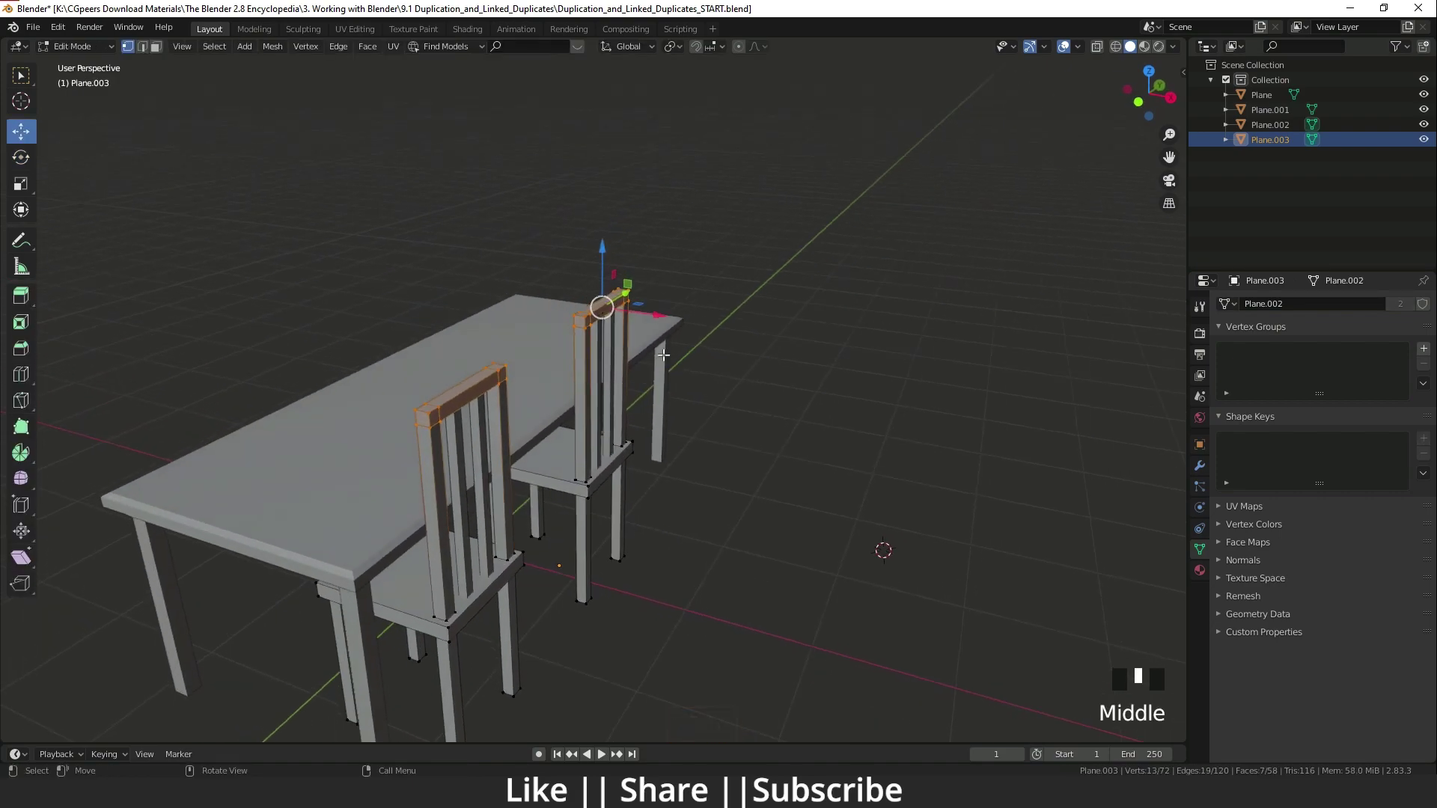
left_click_drag(639, 309, 667, 379)
right_click(667, 379)
key("Tab")
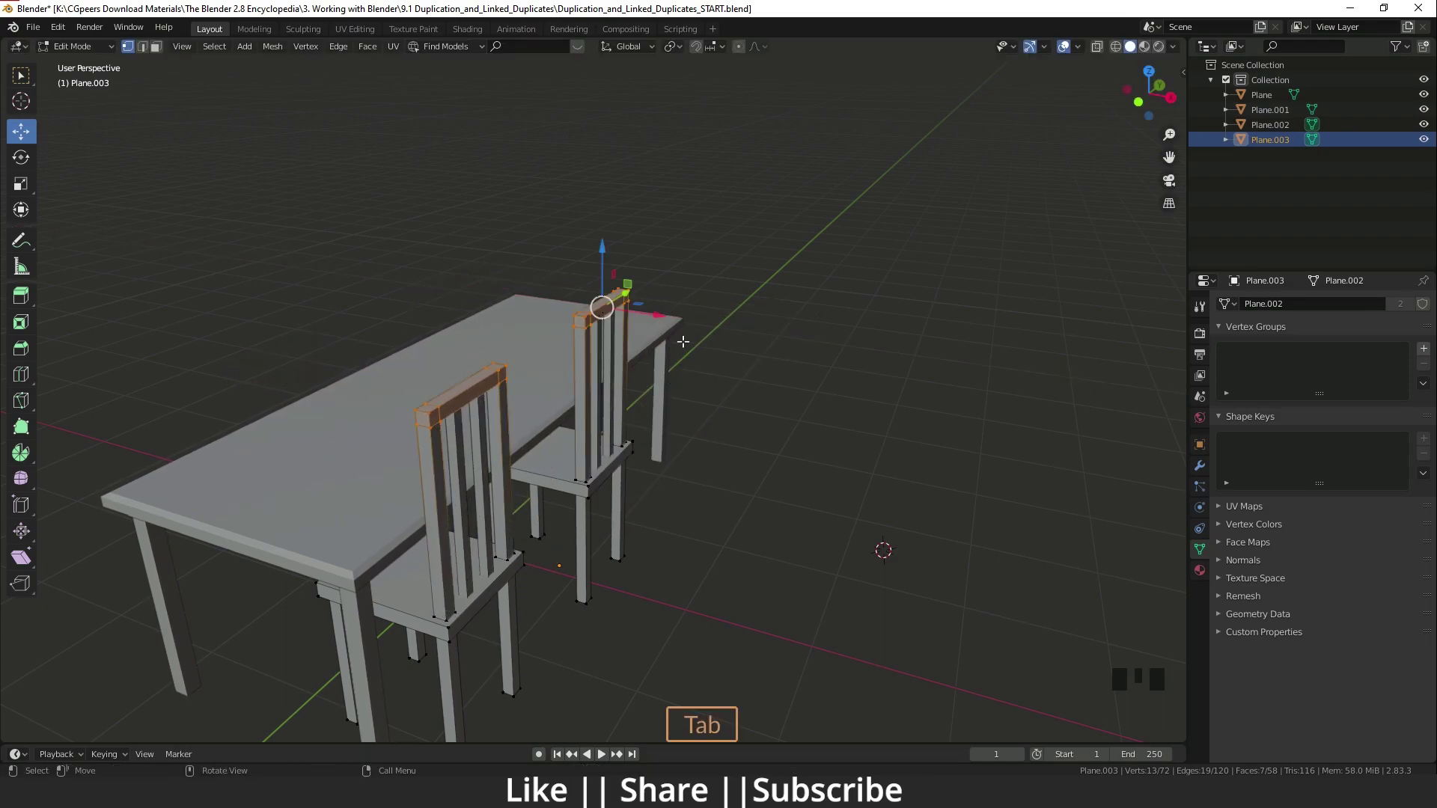
Step: Try moving the linked chair along the Y axis, scale it down in Object Mode, and undo the scaling
middle_click_drag(671, 473, 596, 473)
key("w")
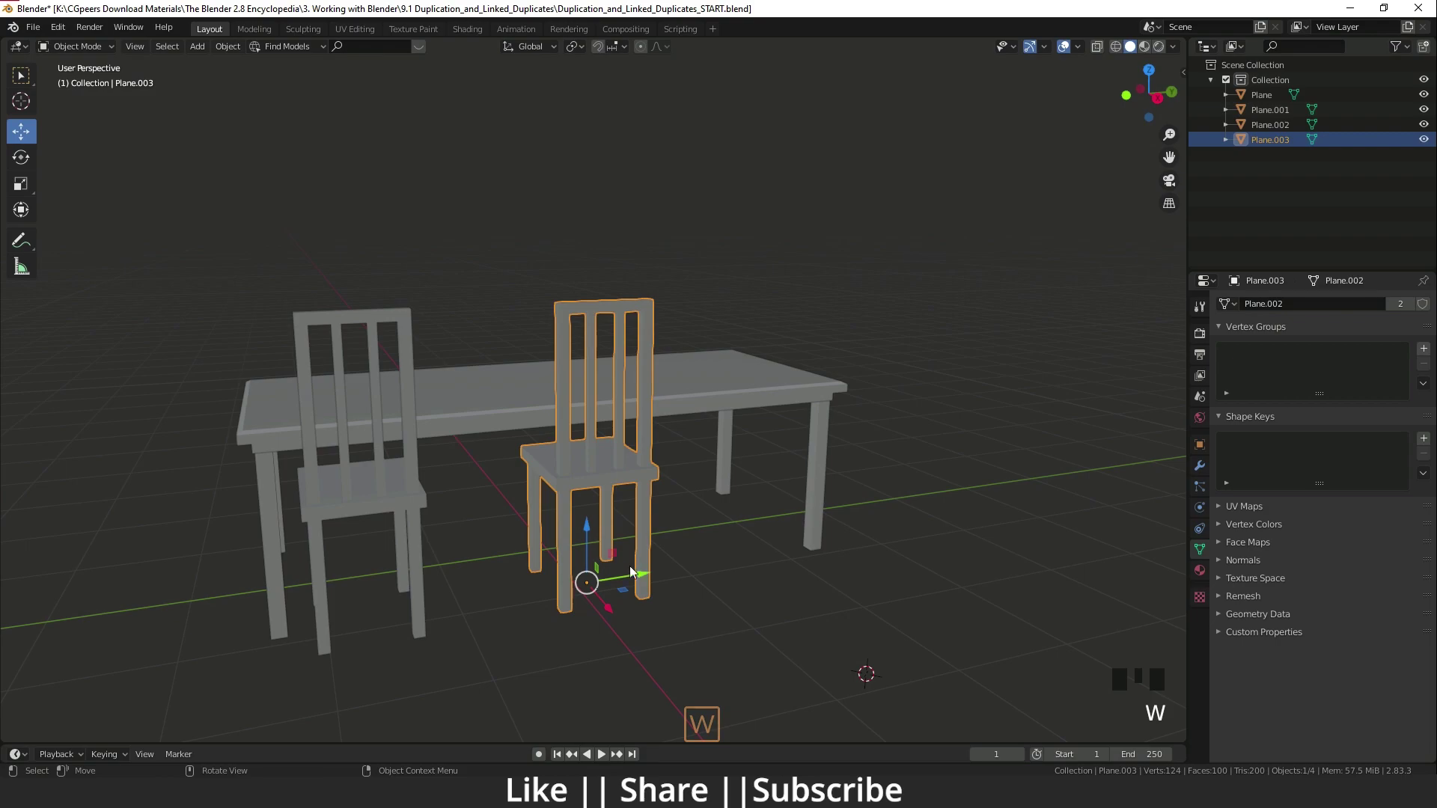
left_click_drag(629, 568, 682, 587)
right_click(681, 587)
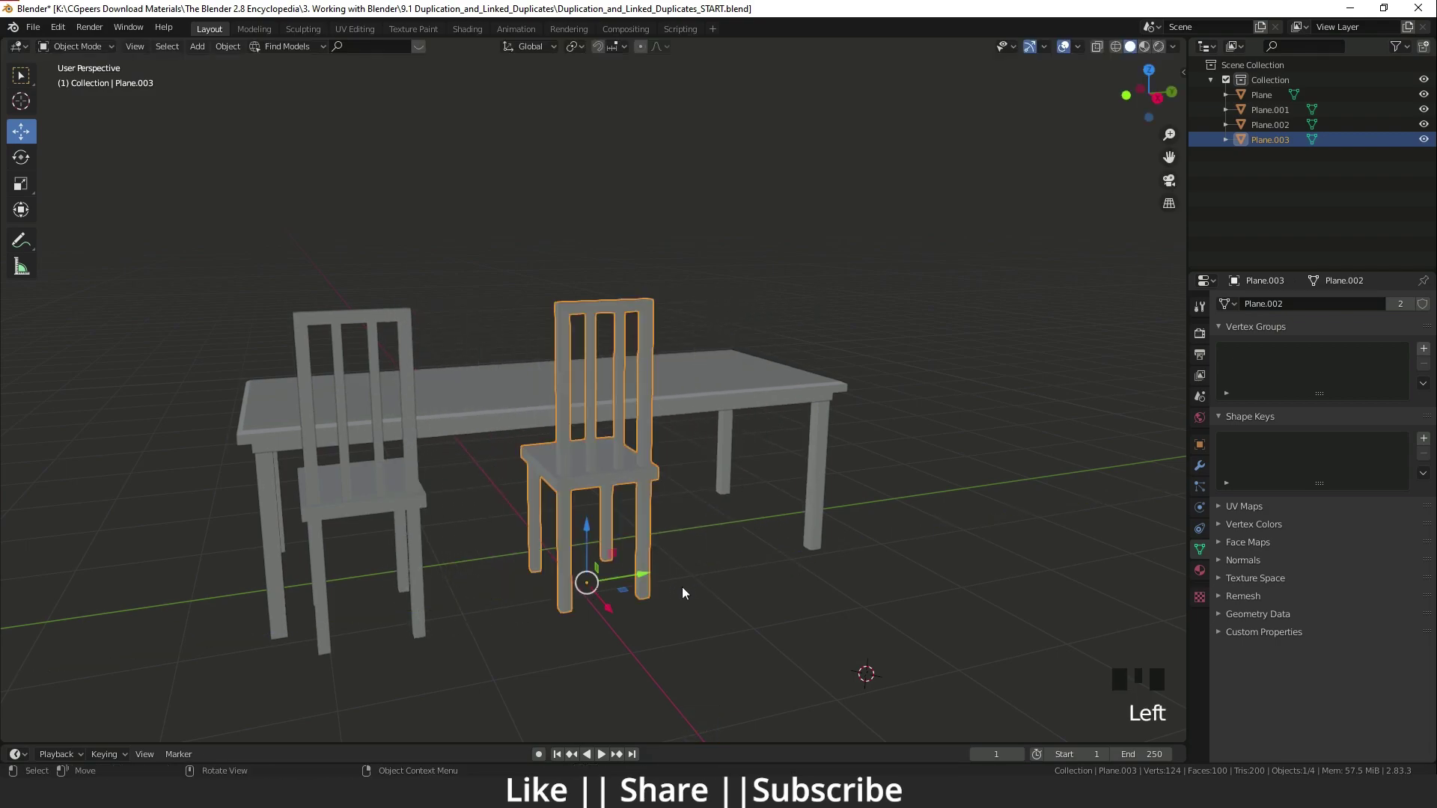
key("s")
left_click(680, 572)
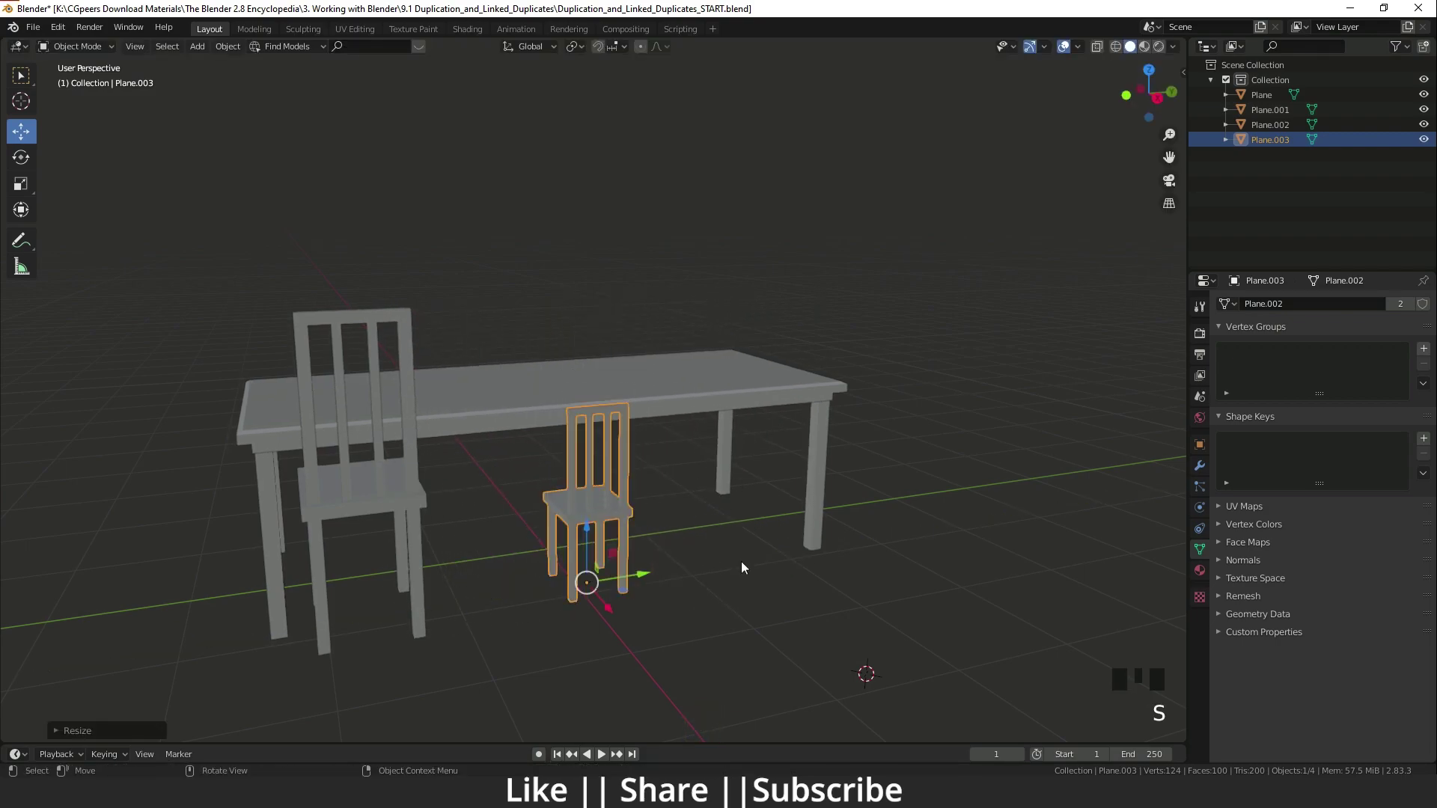
key("ctrl+z")
Step: Add a Wireframe modifier to the linked chair and remove it
middle_click_drag(584, 558, 618, 532)
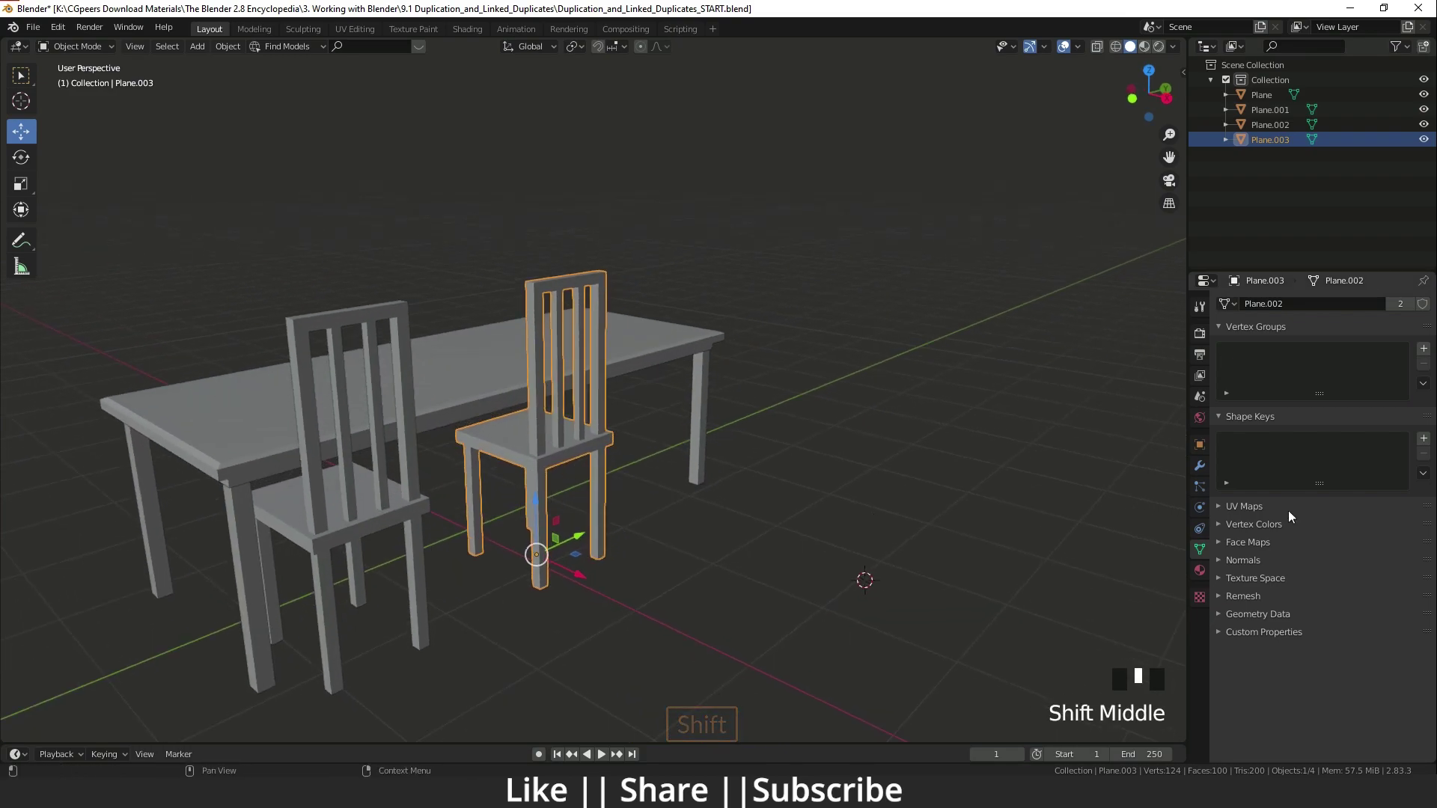
left_click(1200, 465)
left_click(1313, 306)
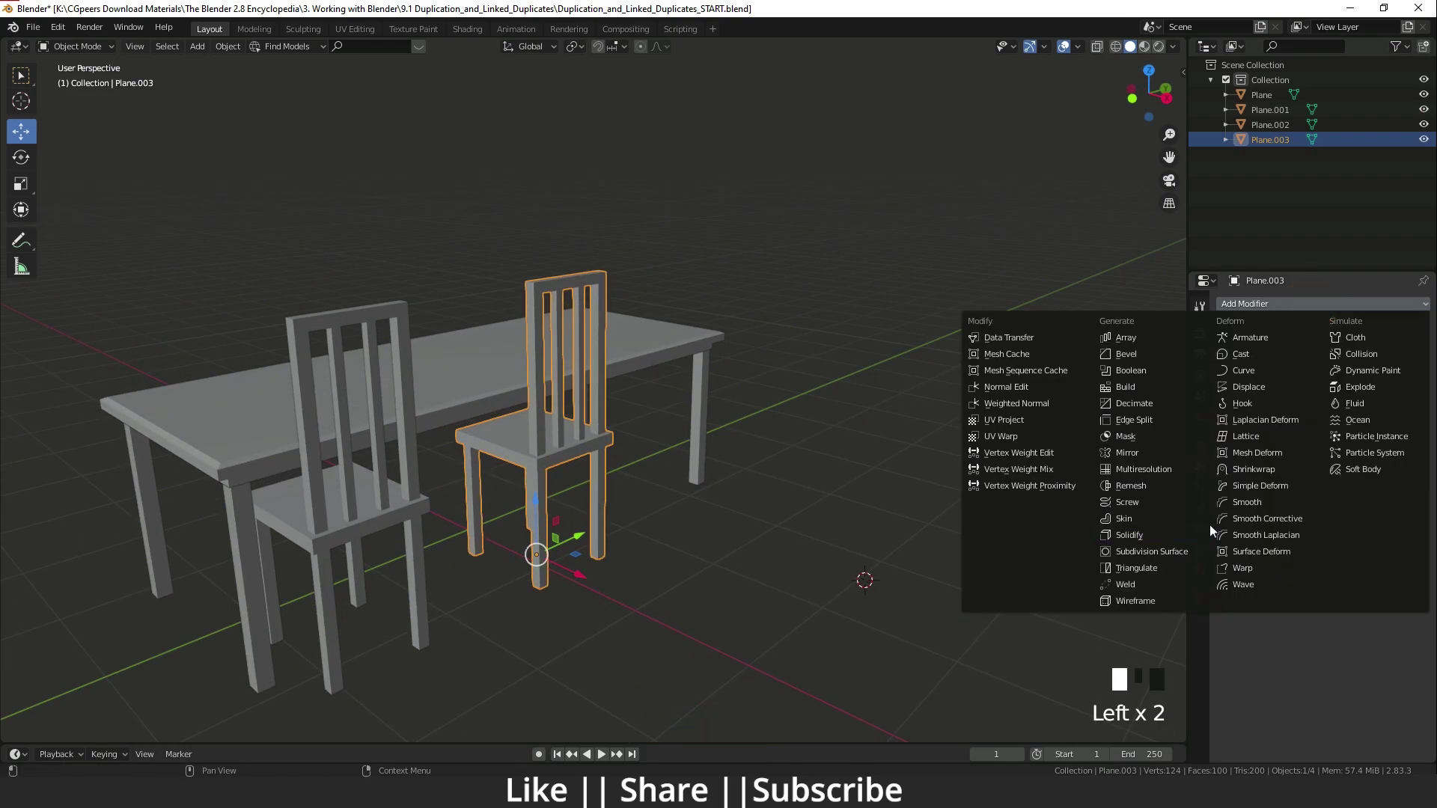
left_click(1138, 600)
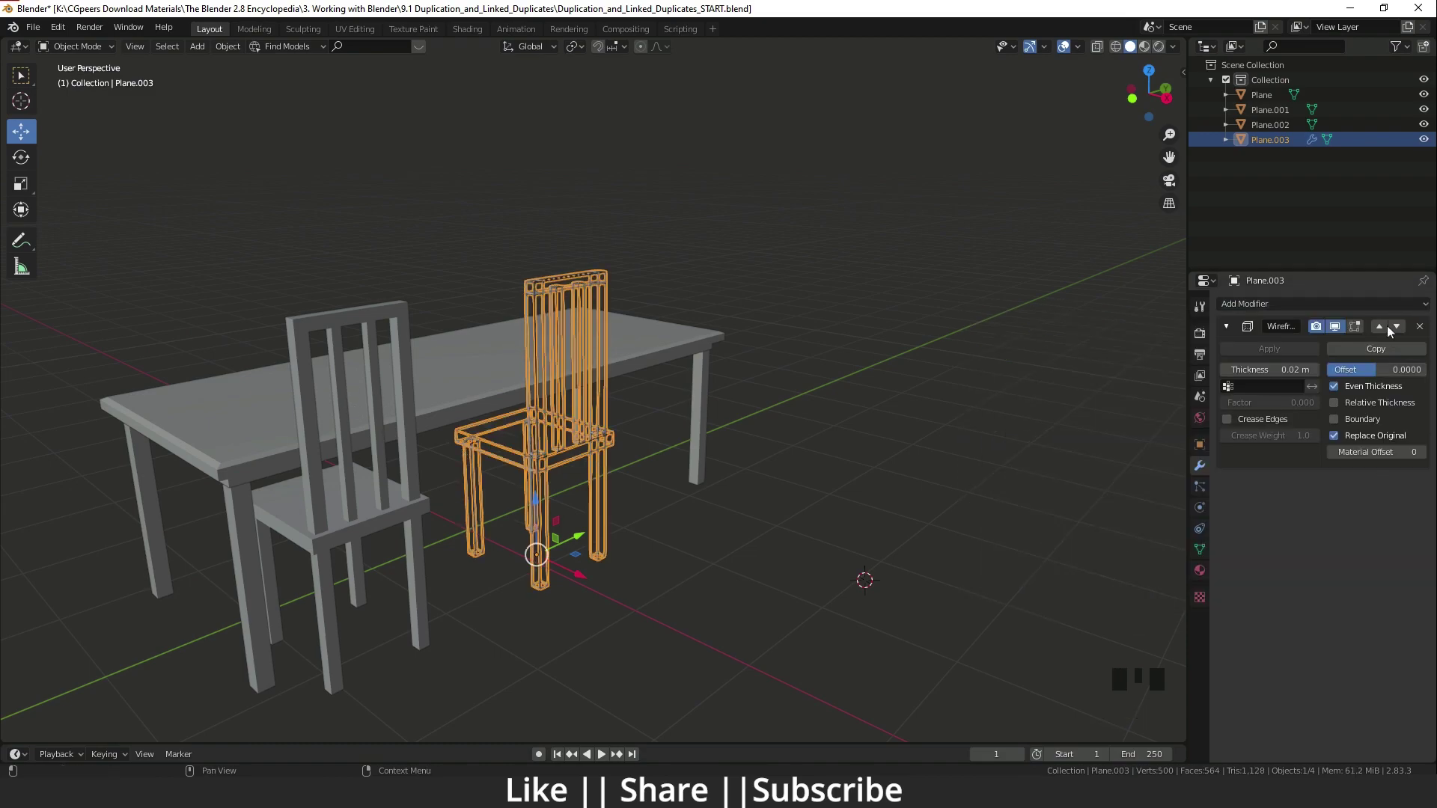
left_click(1422, 327)
Step: Add a Bevel modifier to the linked chair and remove it
left_click(1286, 306)
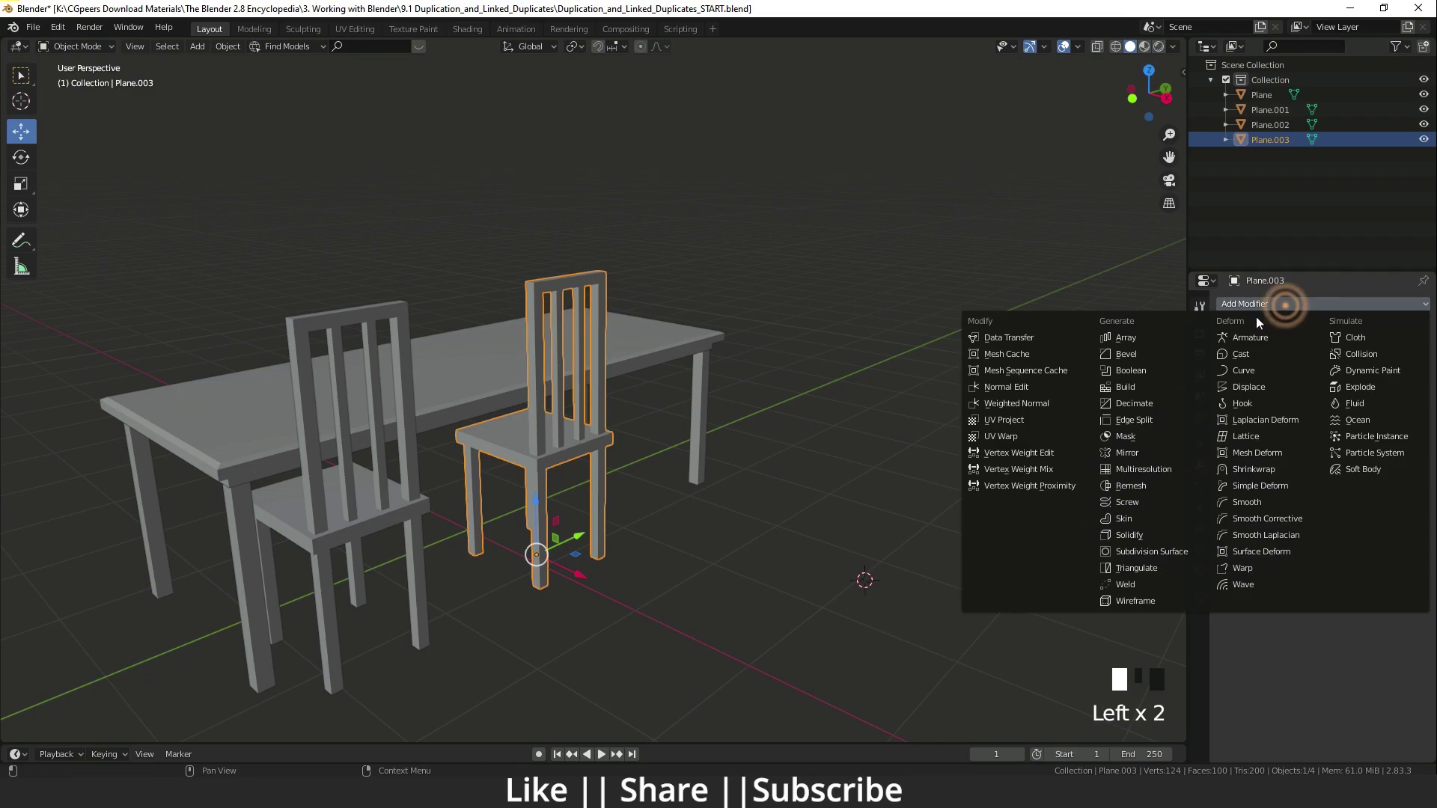
left_click(1130, 353)
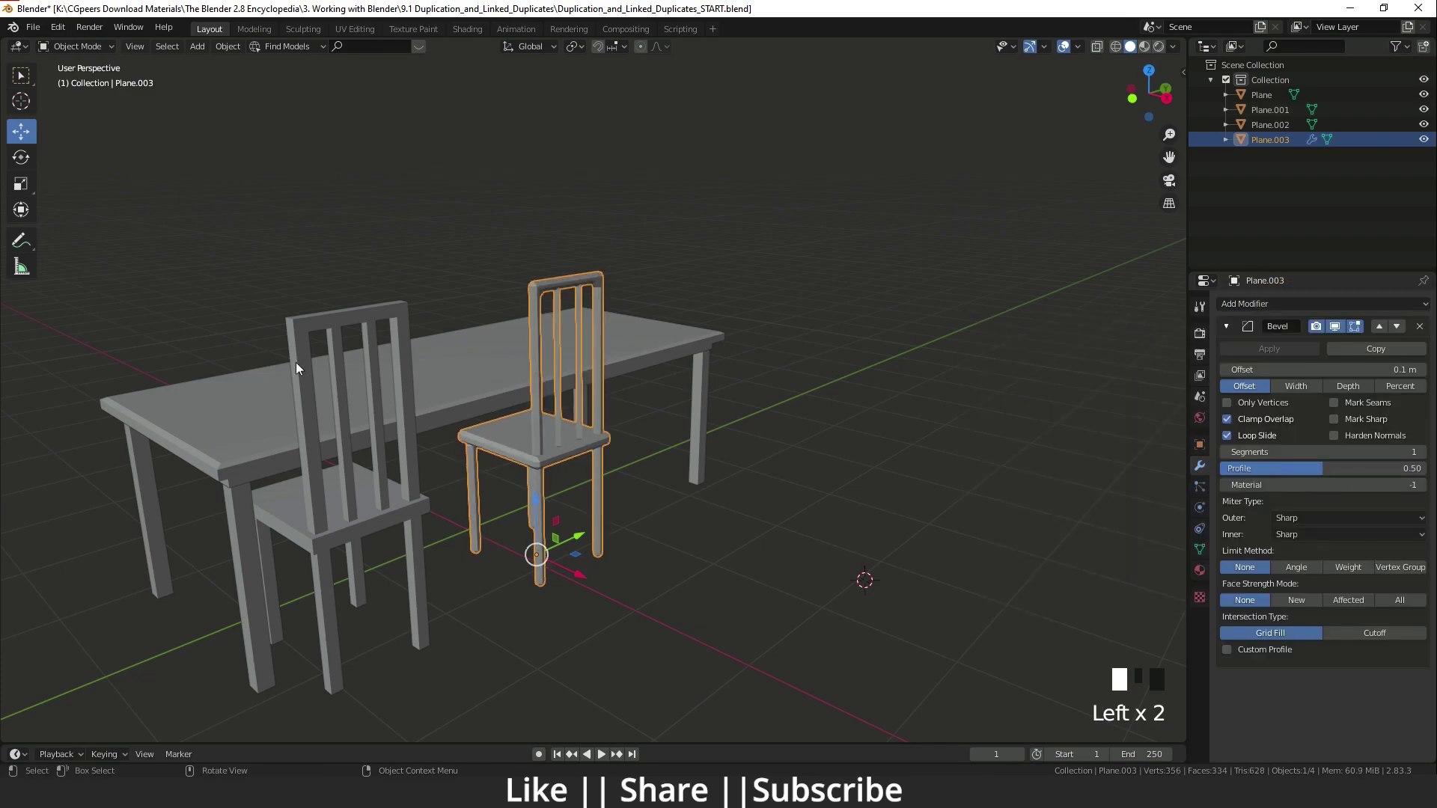
left_click(1420, 327)
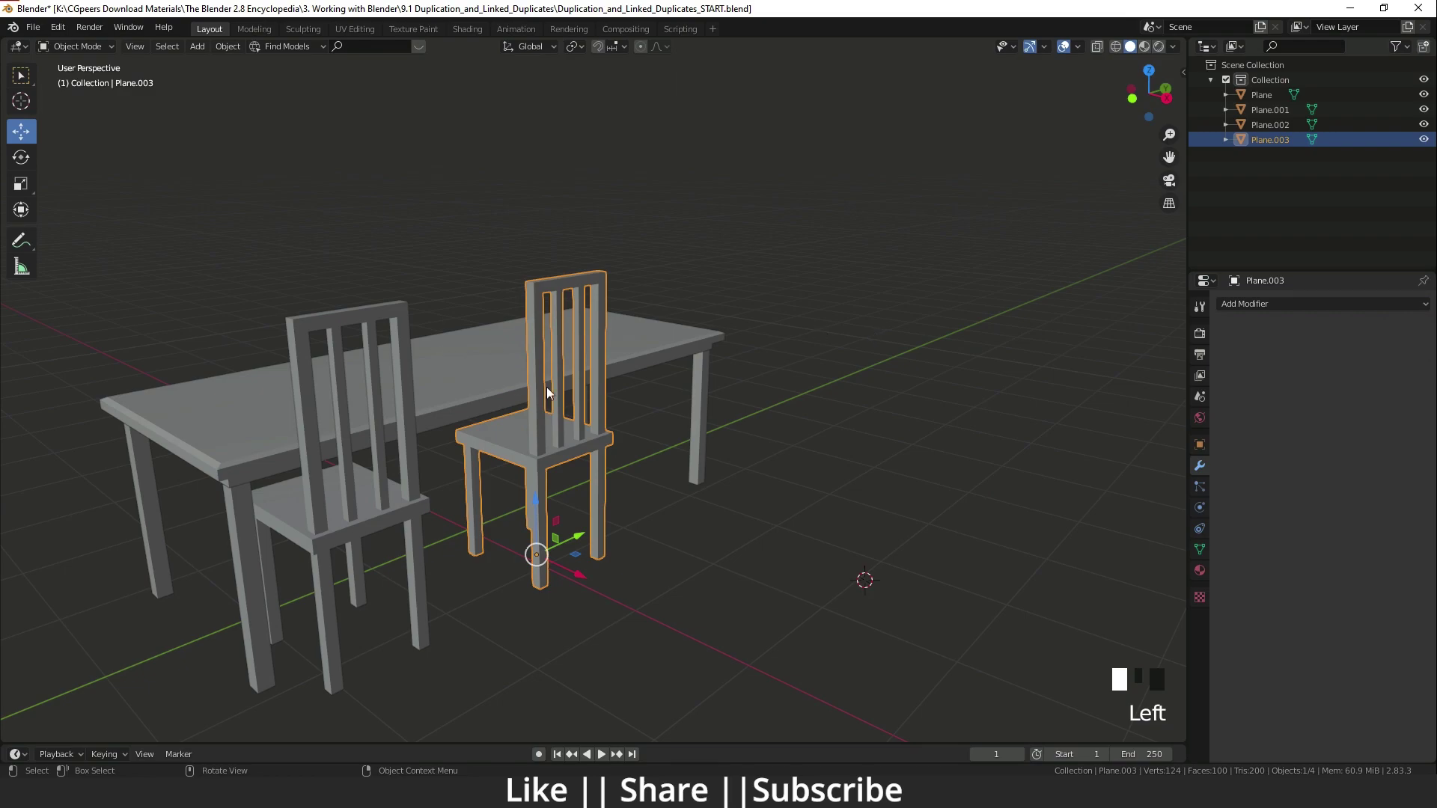
Step: Try editing the top of the linked chair's backrest in Edit Mode, undo the changes, and return to Object Mode
key("Tab")
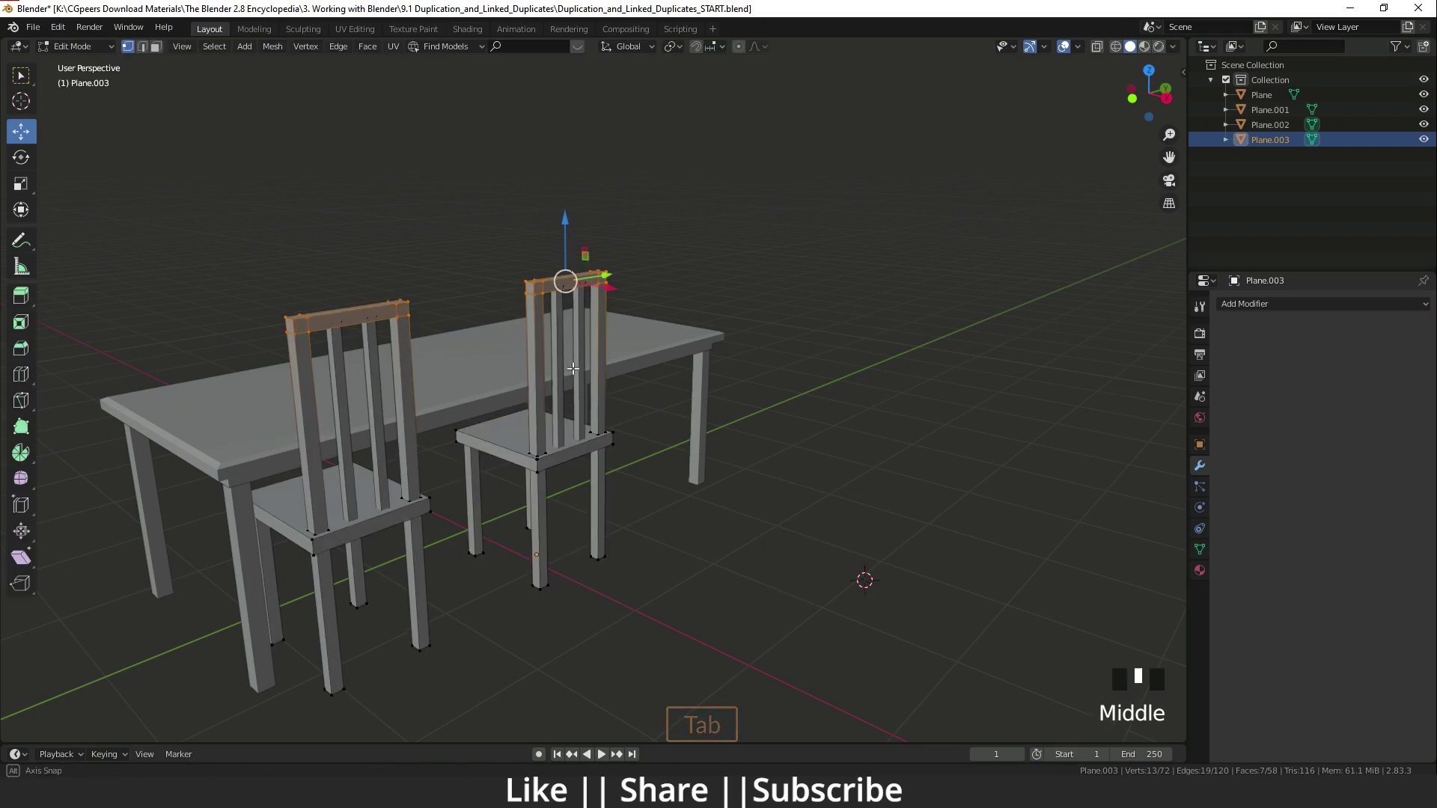
middle_click_drag(547, 388, 500, 205)
left_click_drag(498, 205, 661, 362)
key("ctrl+z")
key("ctrl+z")
middle_click_drag(661, 363, 610, 498)
key("Tab")
scroll(607, 479, "down", 2)
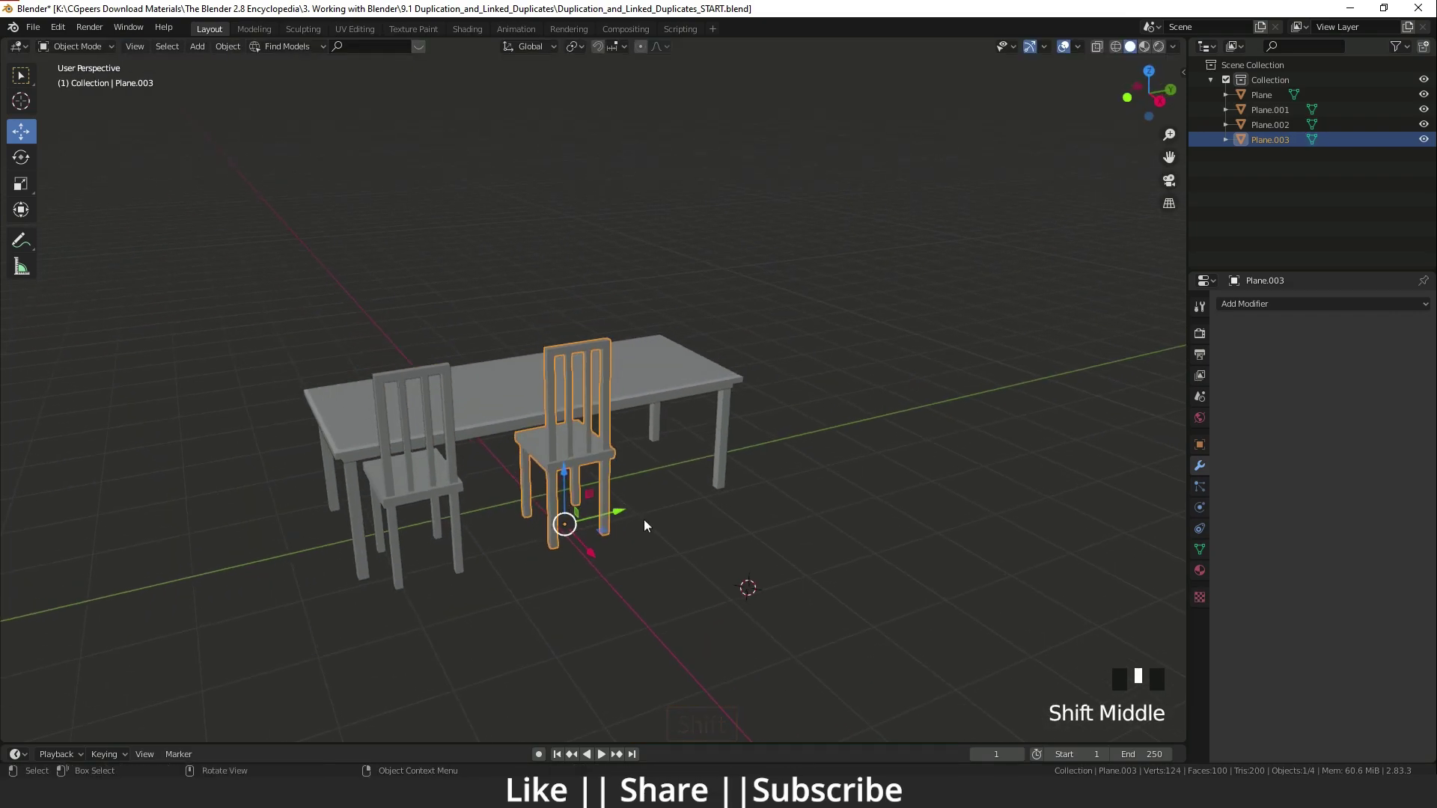
Step: Delete the selected linked chair and select the remaining chair beside the table
key("Delete")
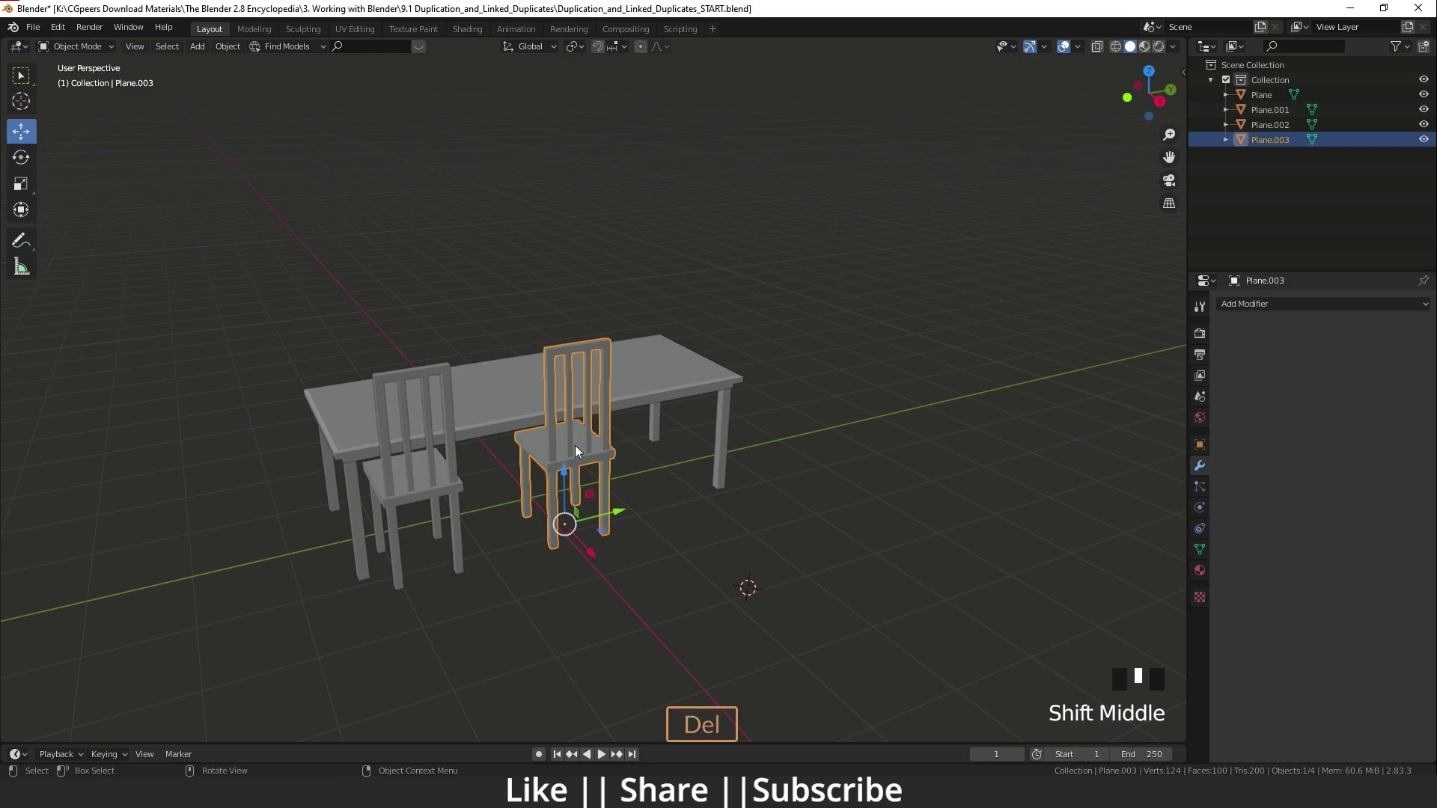
scroll(576, 443, "up", 3)
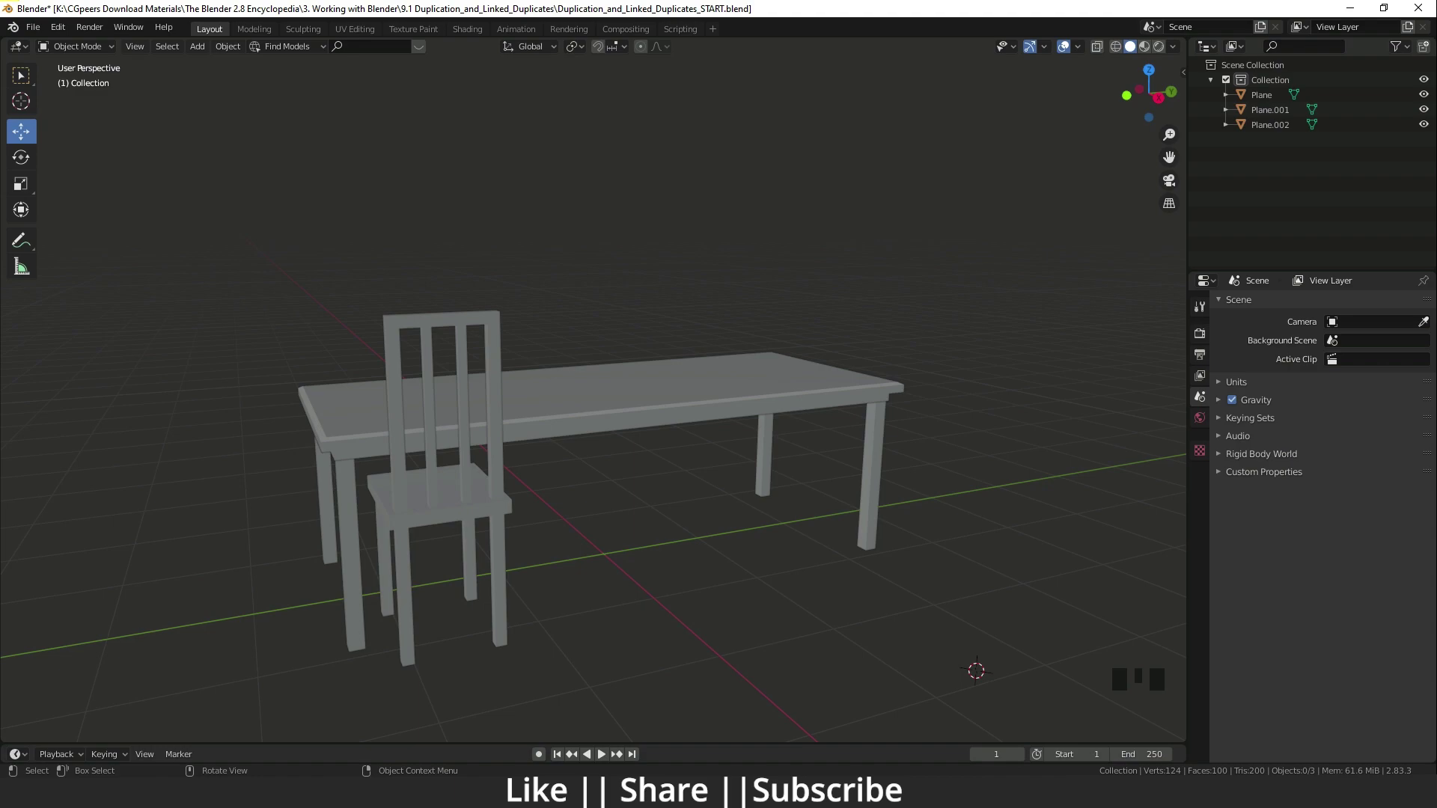
left_click(449, 498)
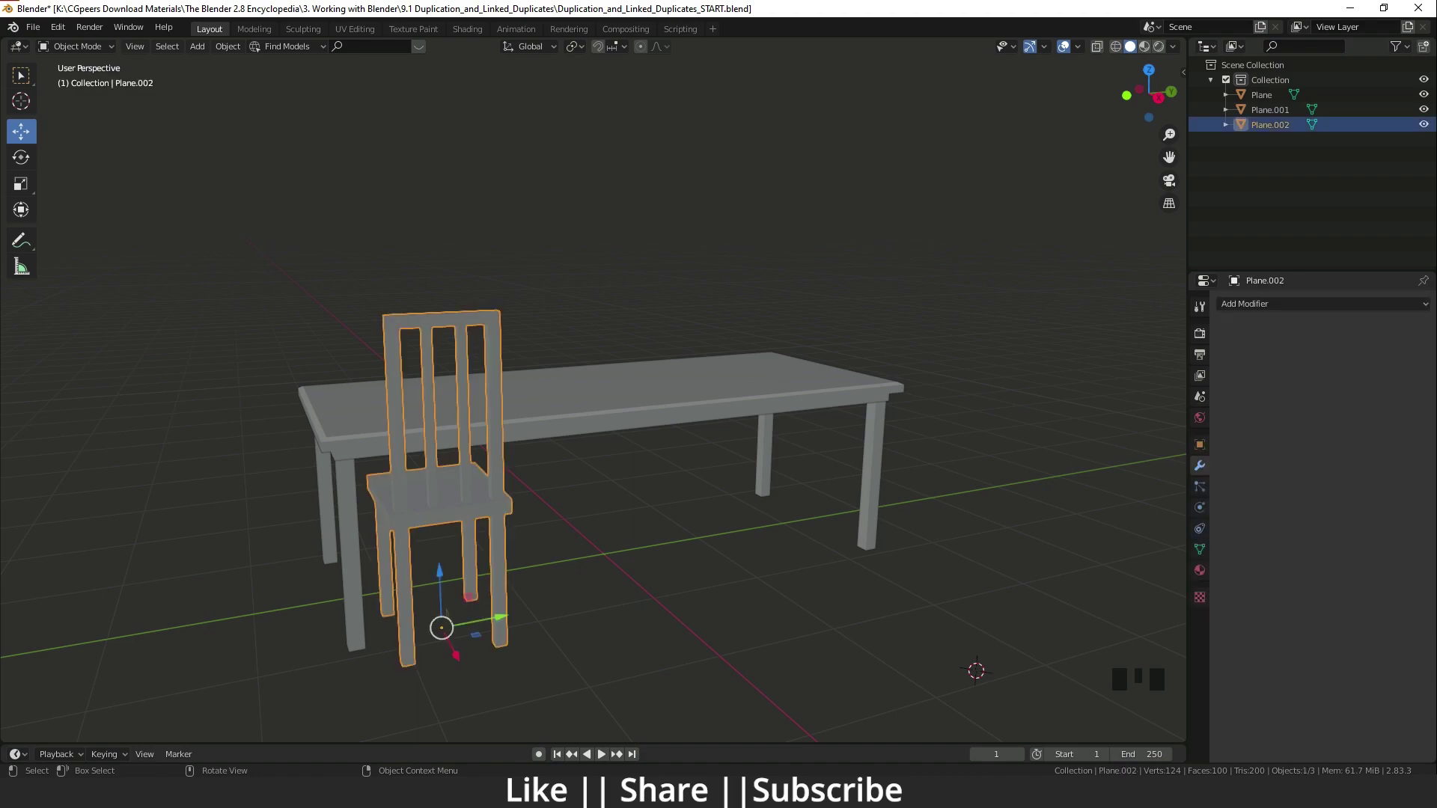
key("shift")
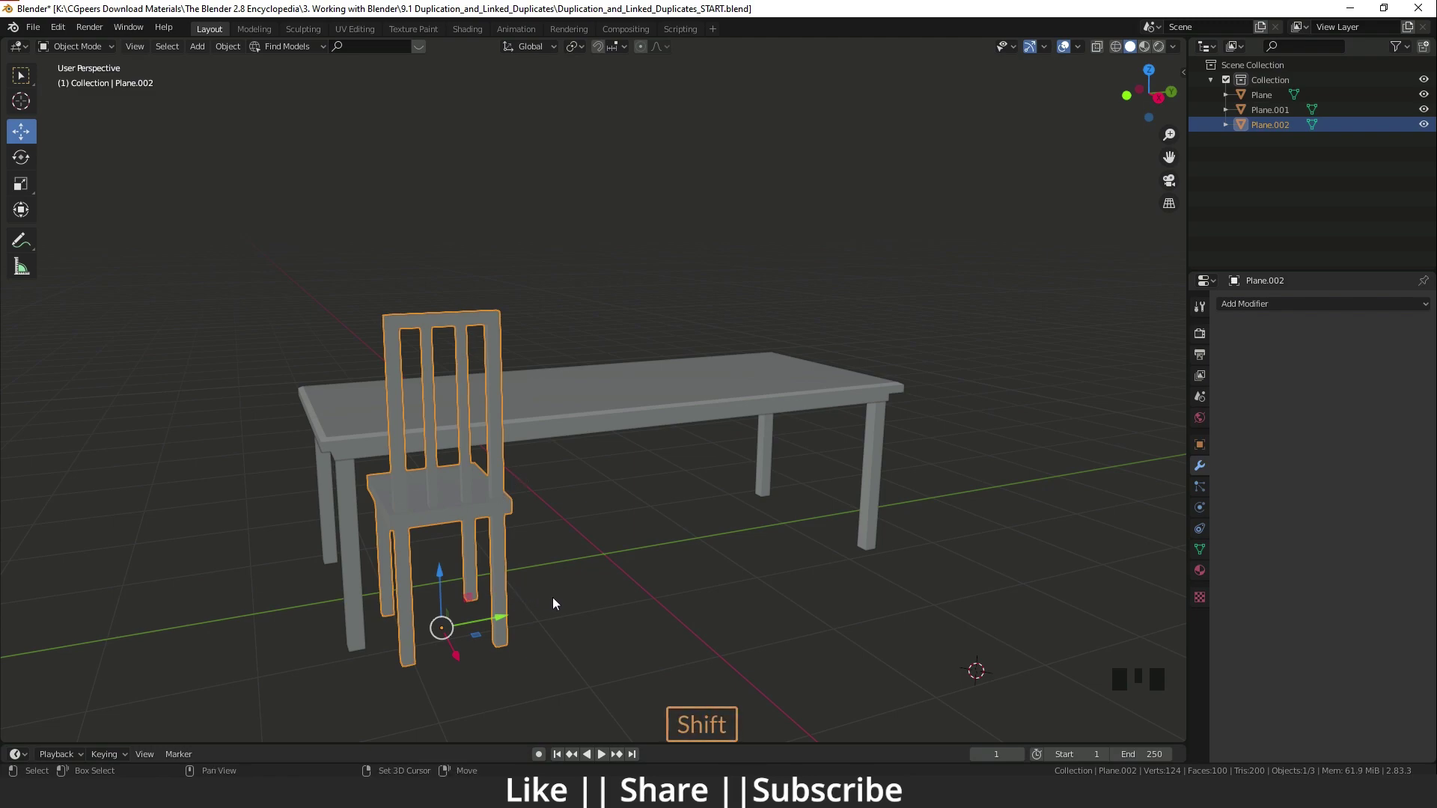
middle_click_drag(553, 604, 560, 562, "shift")
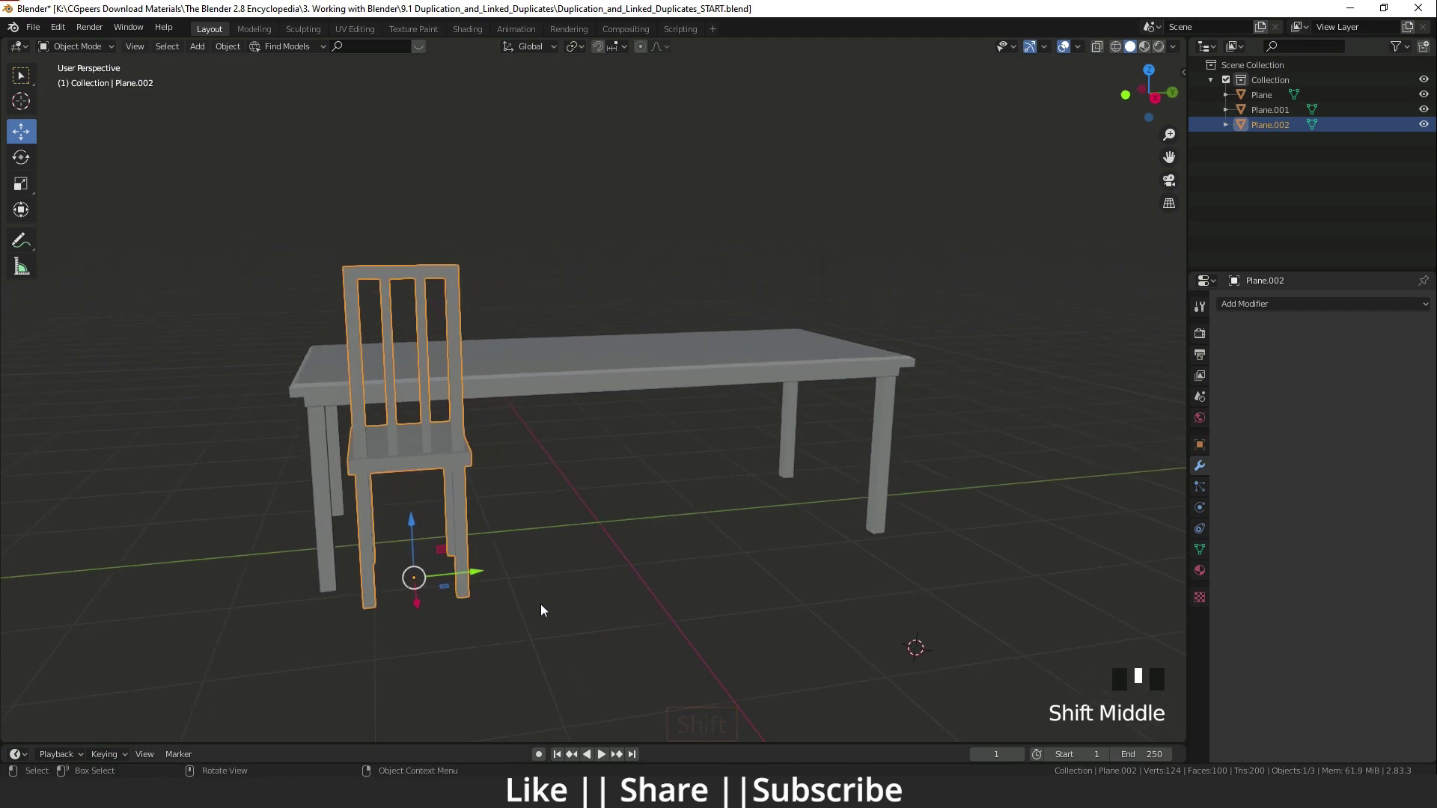
Step: Make a linked duplicate of the chair about 1.65 m along the Y axis and repeat it for a third chair
key("alt")
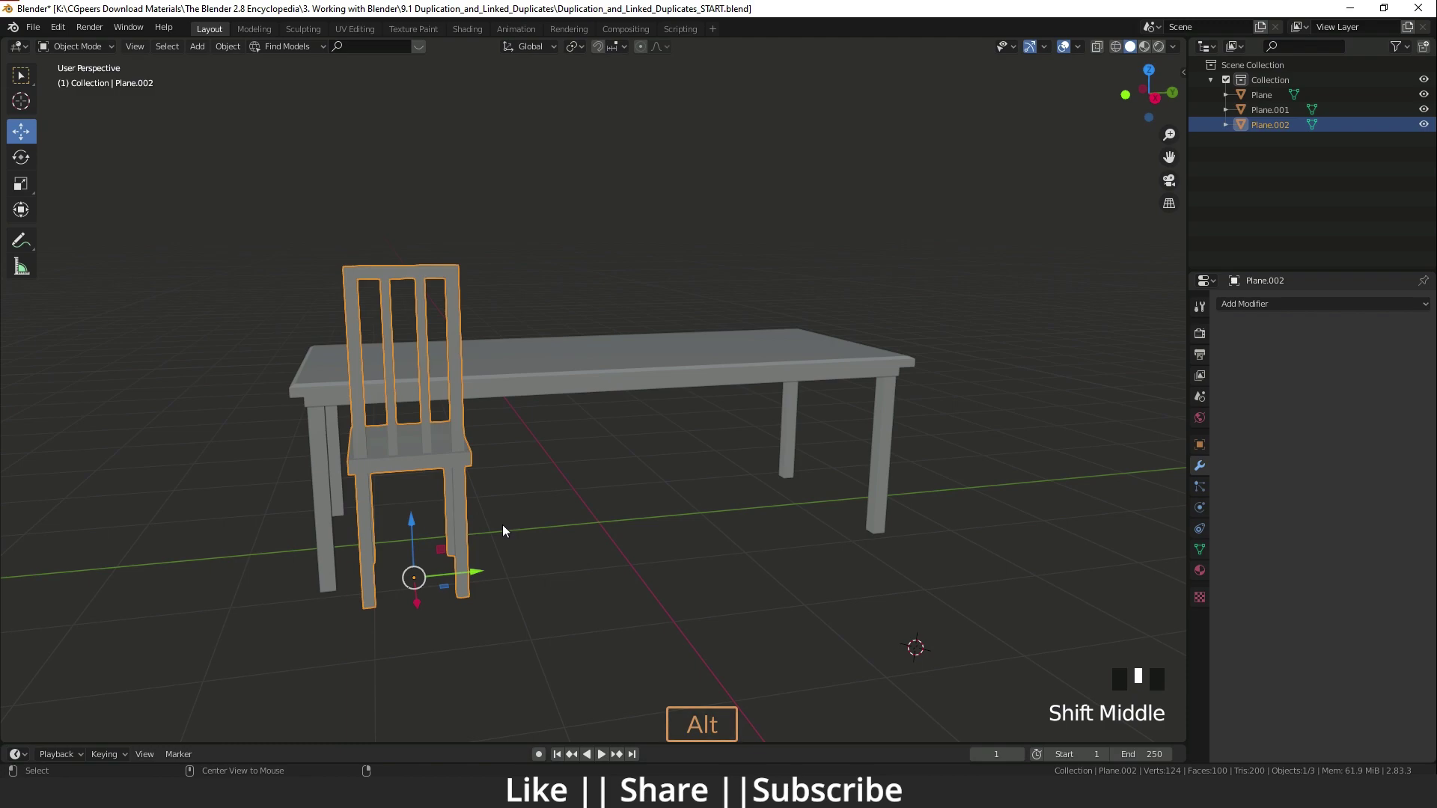
key("alt+d")
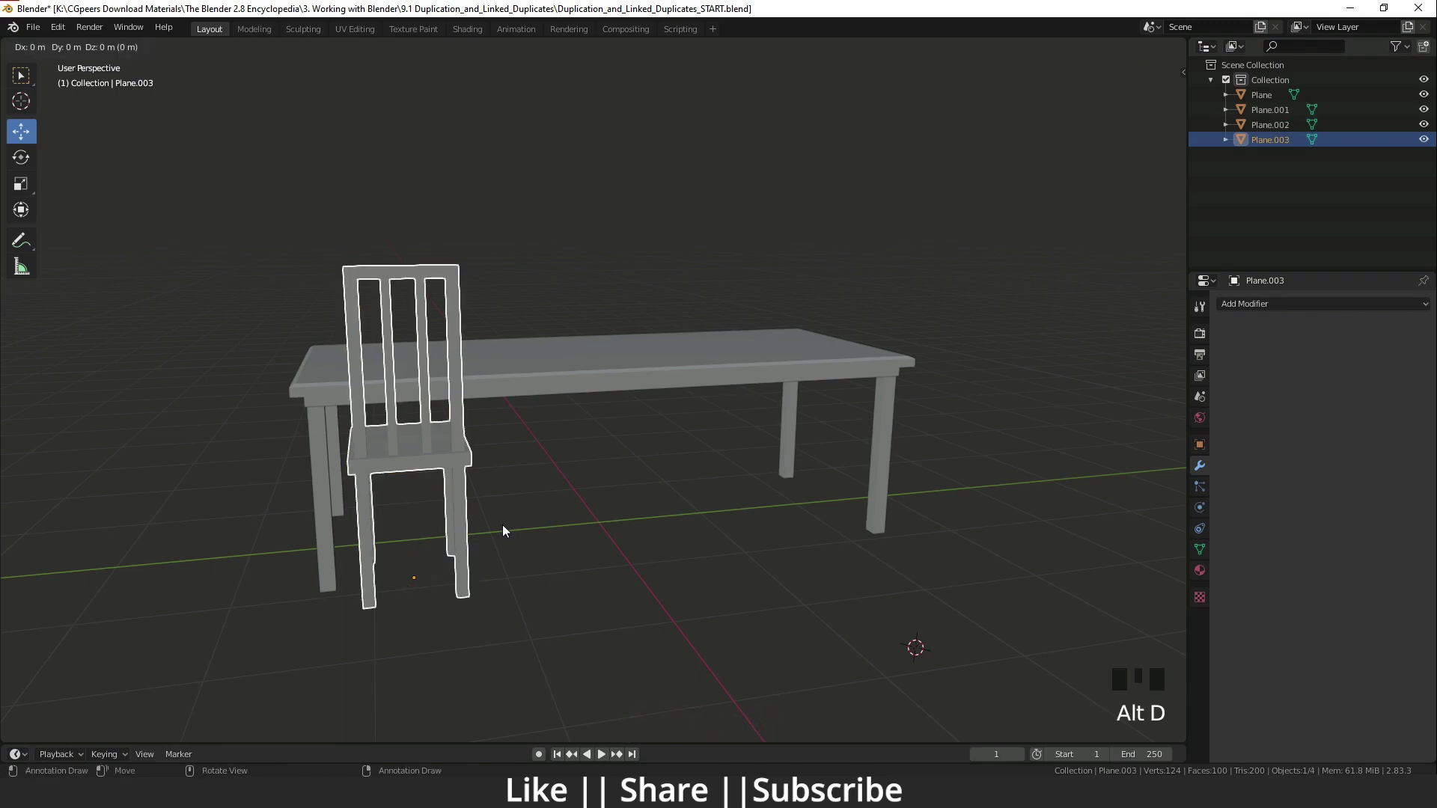
key("y")
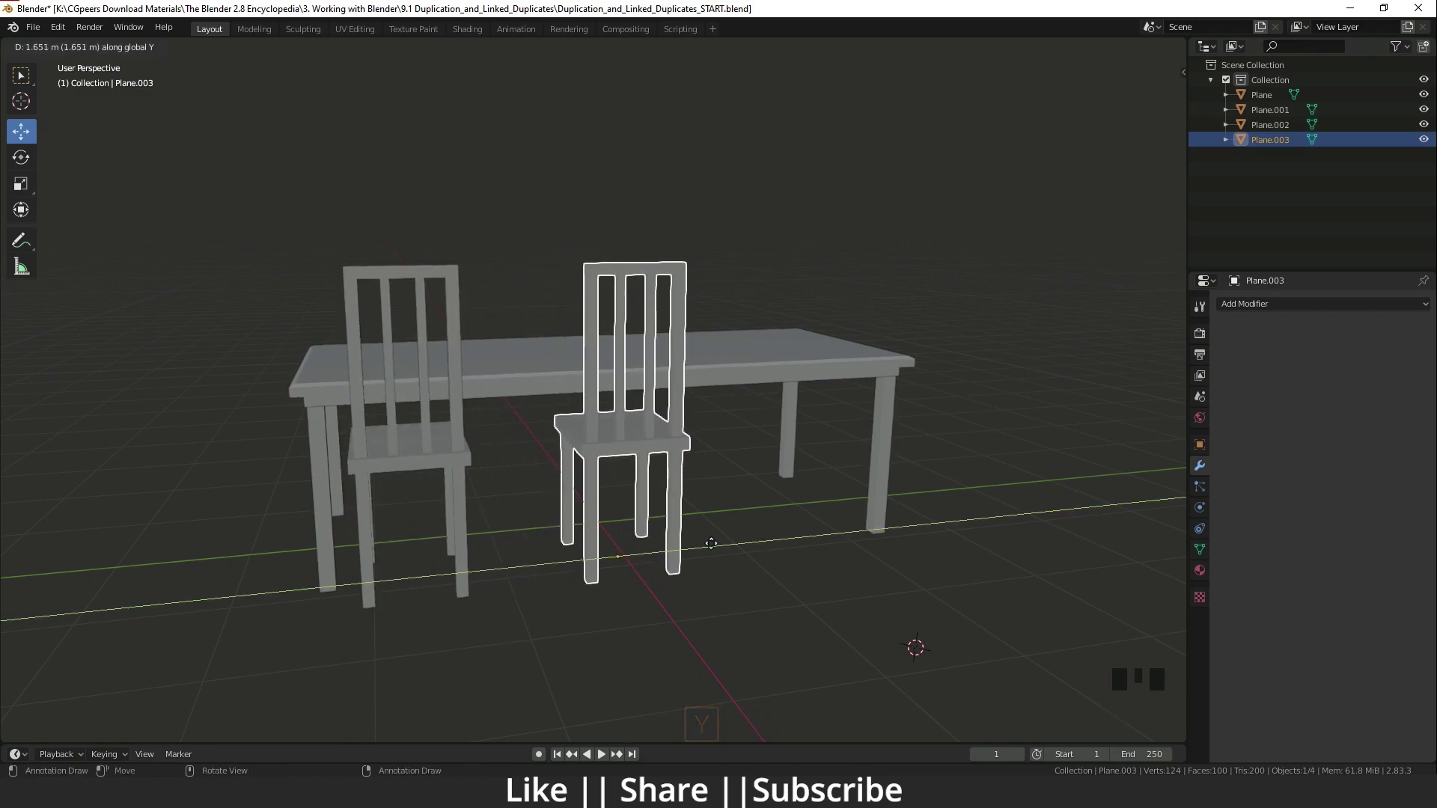
left_click(712, 544)
key("shift")
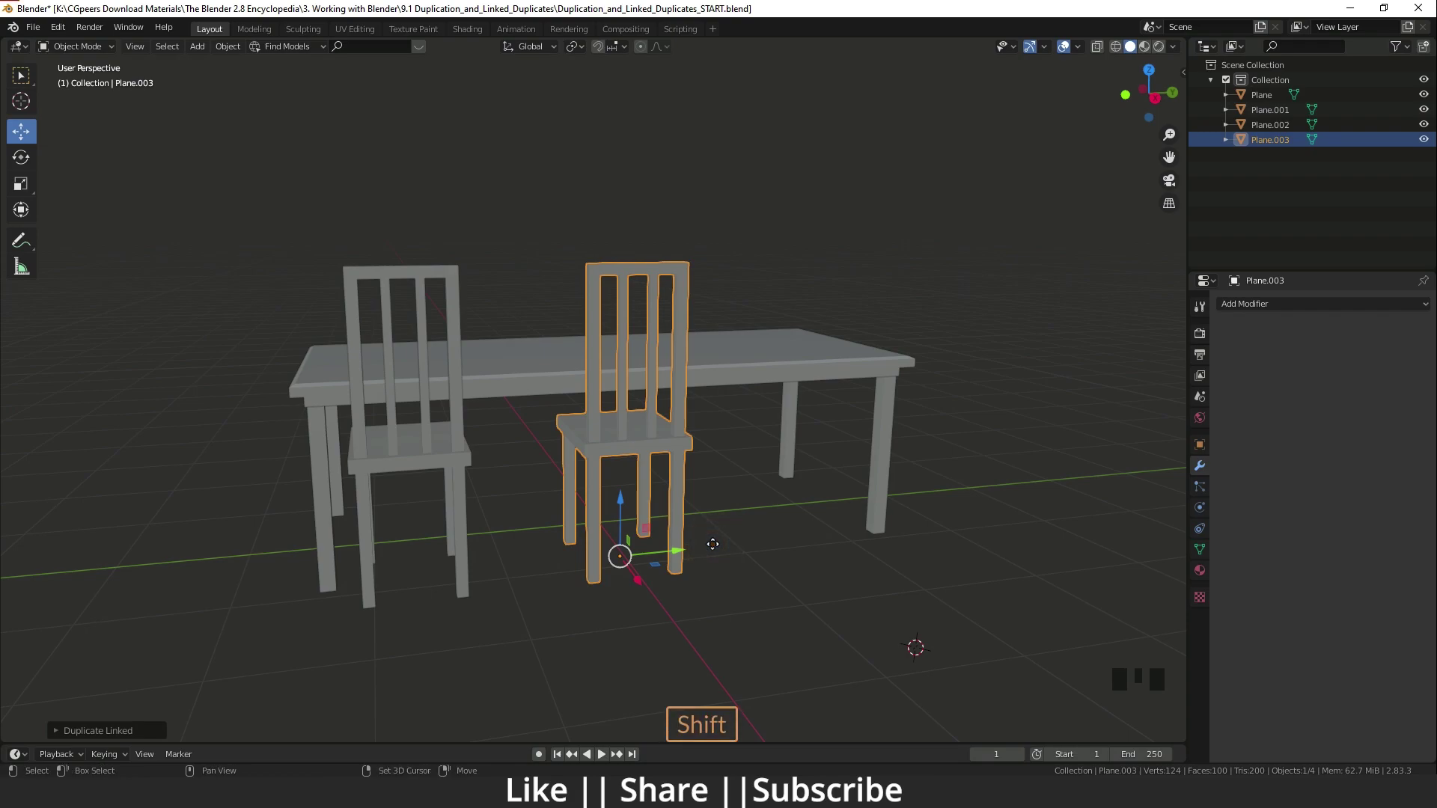
key("shift+r")
Step: Select all three chairs on the near side of the table
middle_click_drag(633, 551, 716, 605)
left_click(575, 476, "shift")
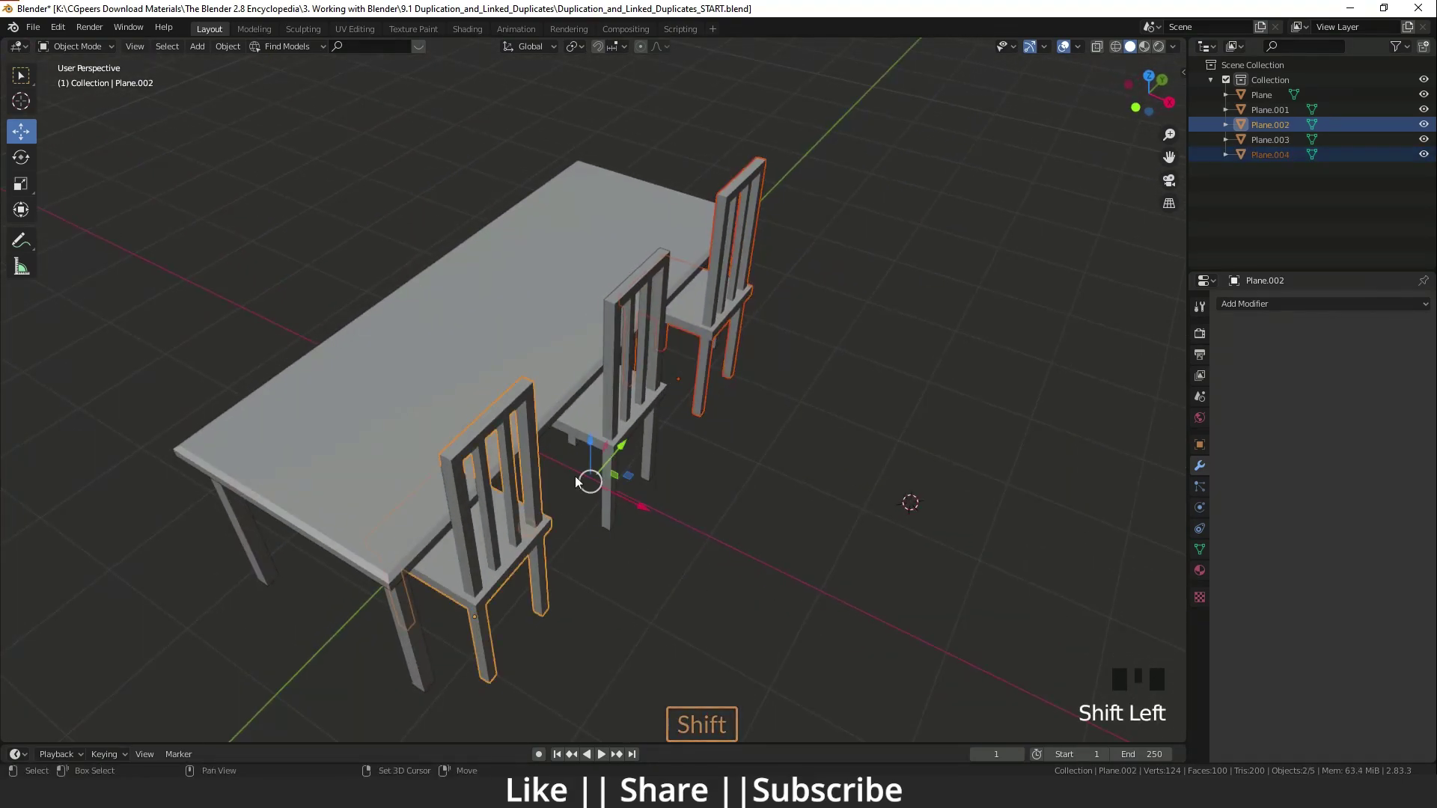
left_click(701, 303, "shift")
left_click(701, 303, "shift")
middle_click_drag(665, 366, 720, 371)
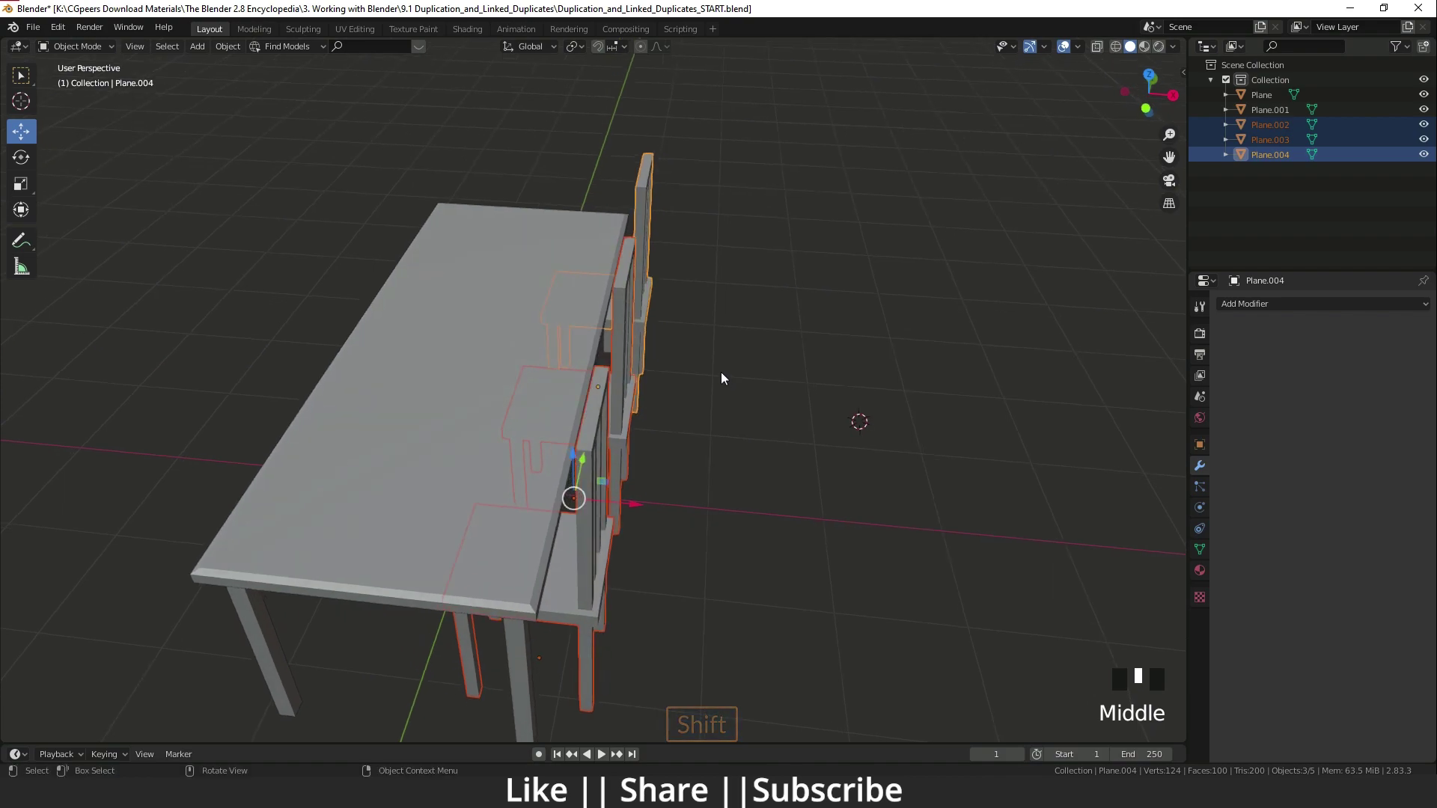
key("alt+r")
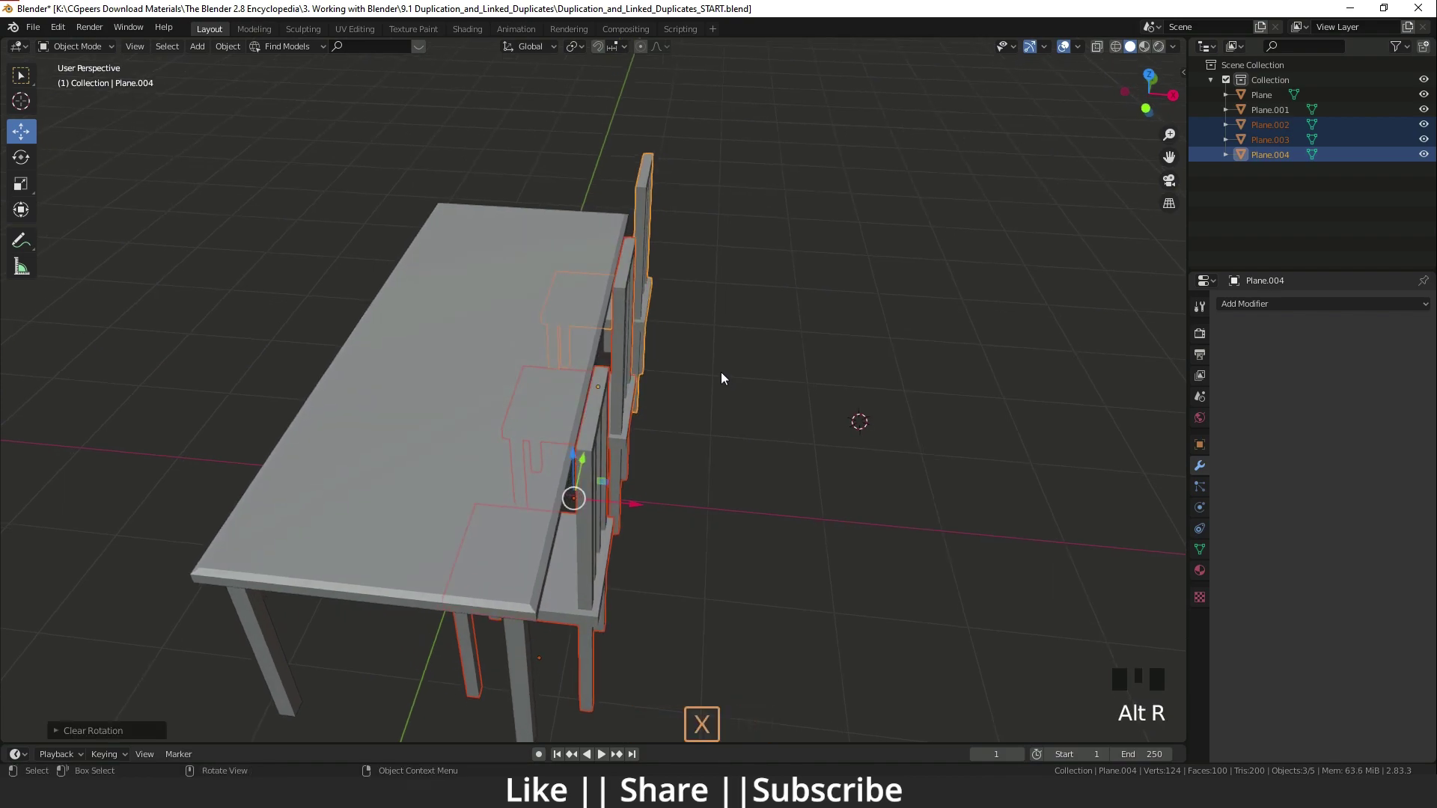
key("x")
key("g")
key("x")
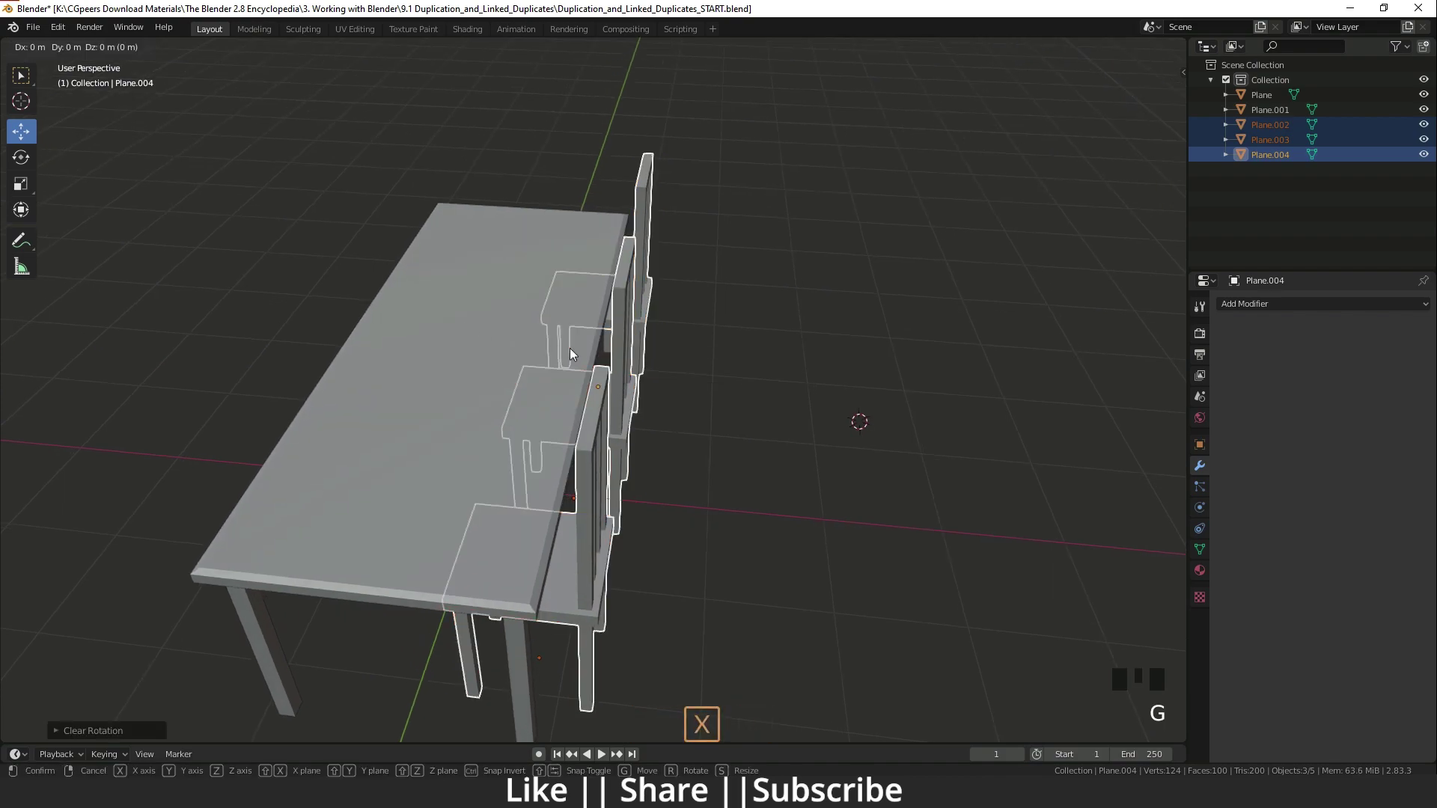
right_click(326, 307)
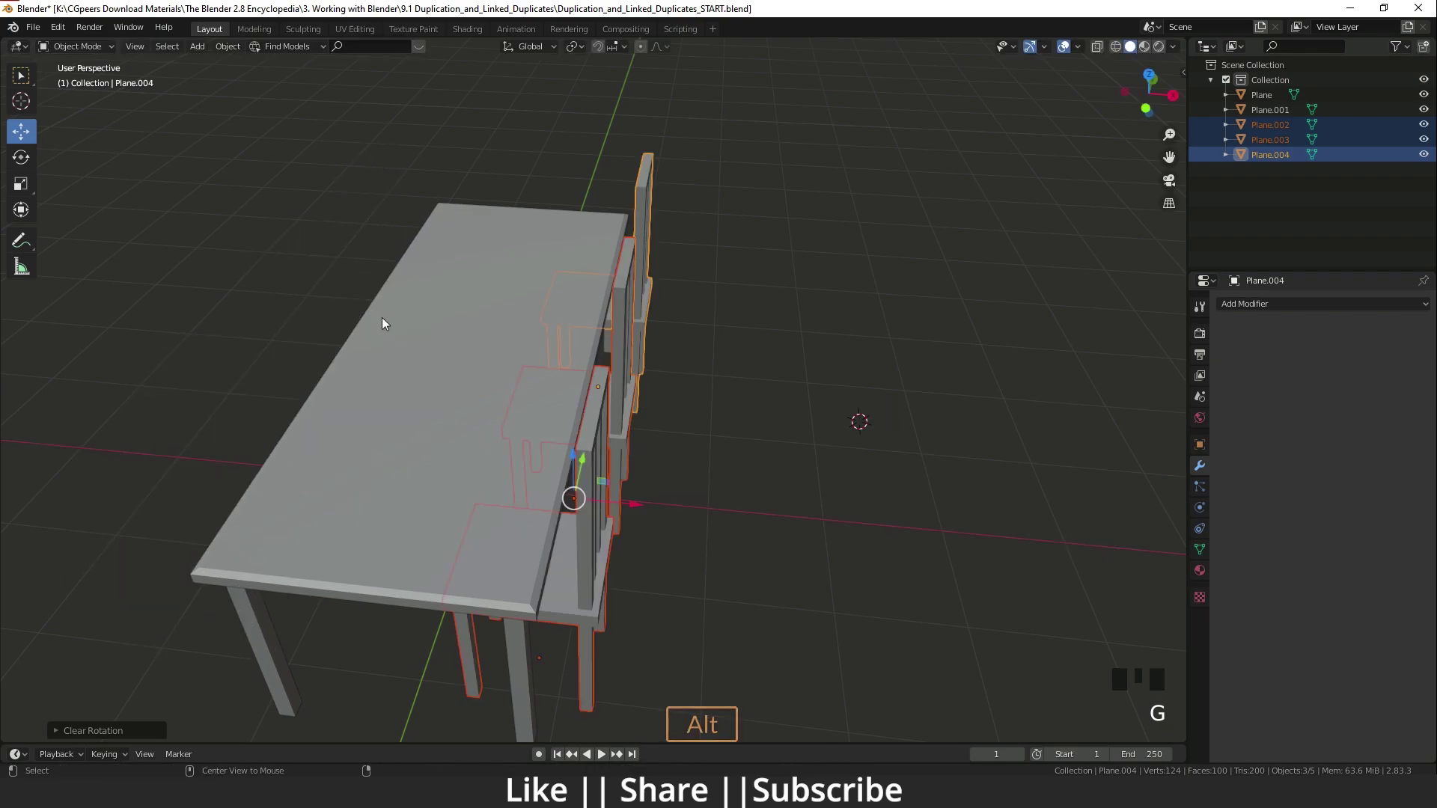
Step: Make linked duplicates of the three chairs along the X axis on the table's opposite side and rotate them about Z to face it
key("alt+d")
key("x")
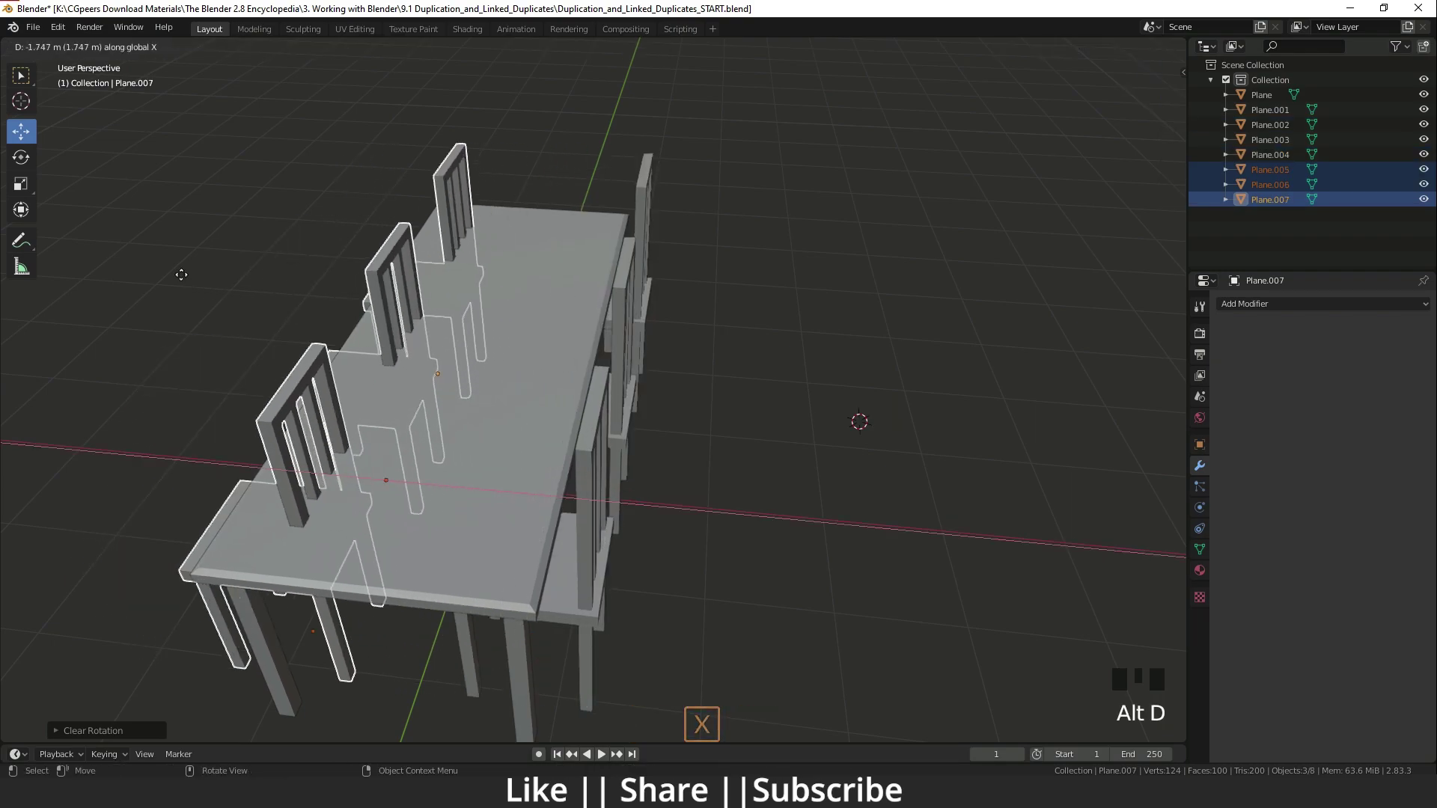
left_click(106, 231)
middle_click_drag(105, 231, 346, 302, "shift")
left_click(21, 158)
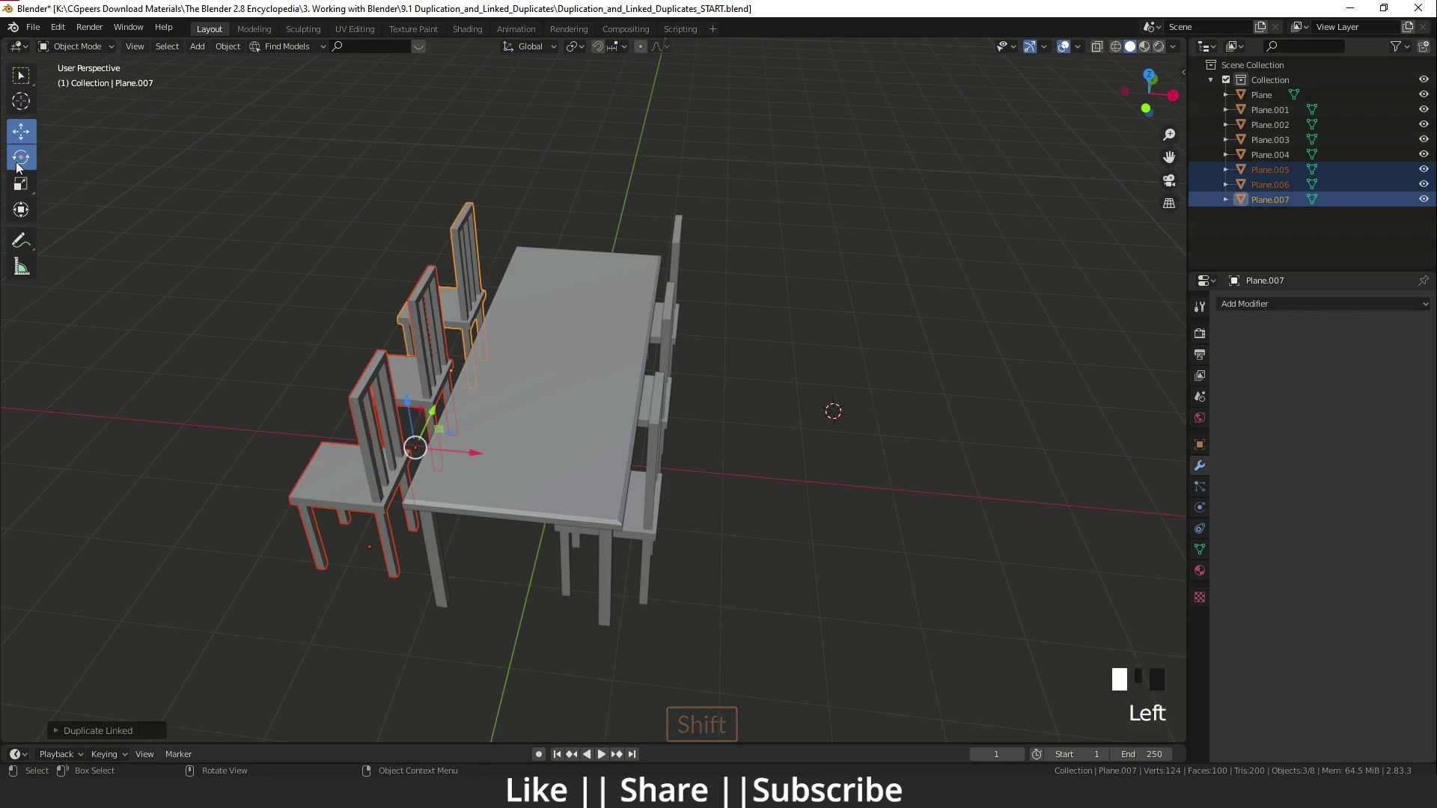
left_click_drag(438, 467, 442, 477)
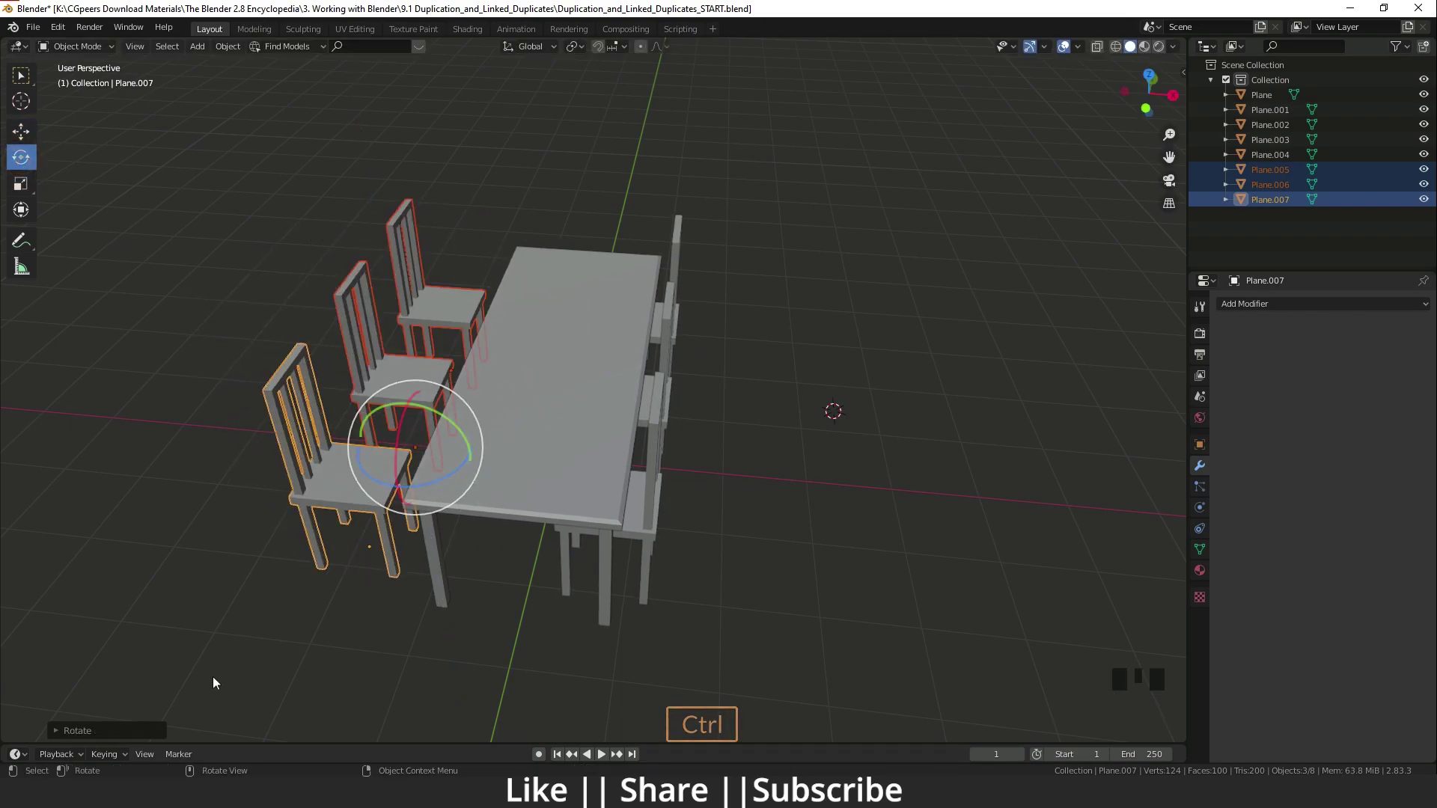
middle_click_drag(212, 676, 449, 490)
scroll(728, 443, "up", 4)
left_click(261, 395)
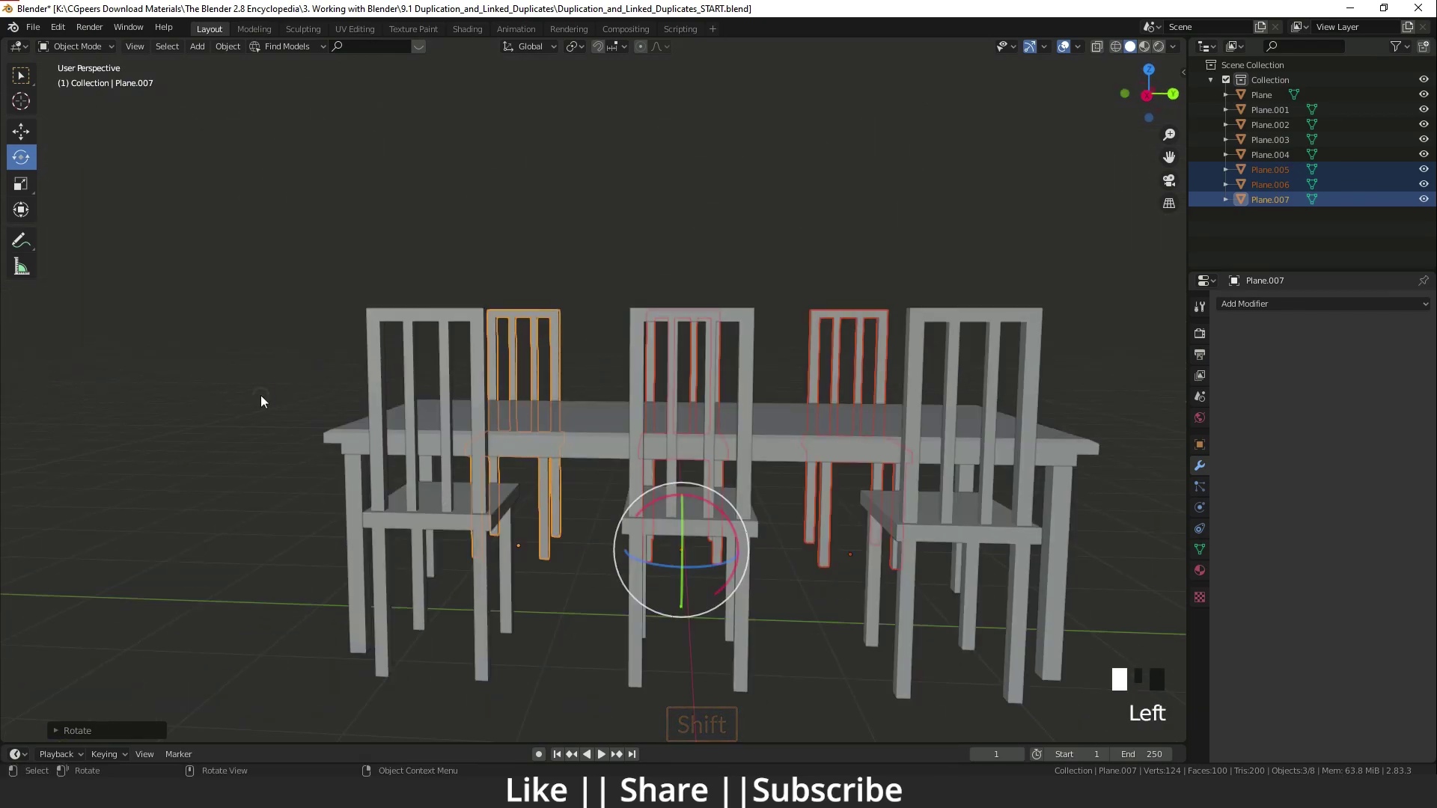
Step: Examine how the linked chairs respond when the nearest chair's backrest top is selected in Edit Mode
scroll(260, 395, "up", 3)
middle_click_drag(462, 410, 490, 436, "shift")
mouse_move(490, 436)
middle_mouse_down()
mouse_move(536, 451)
mouse_move(555, 425)
mouse_move(504, 419)
mouse_move(508, 437)
middle_mouse_up()
scroll(555, 425, "down", 2)
scroll(446, 370, "up", 2)
left_click(447, 370)
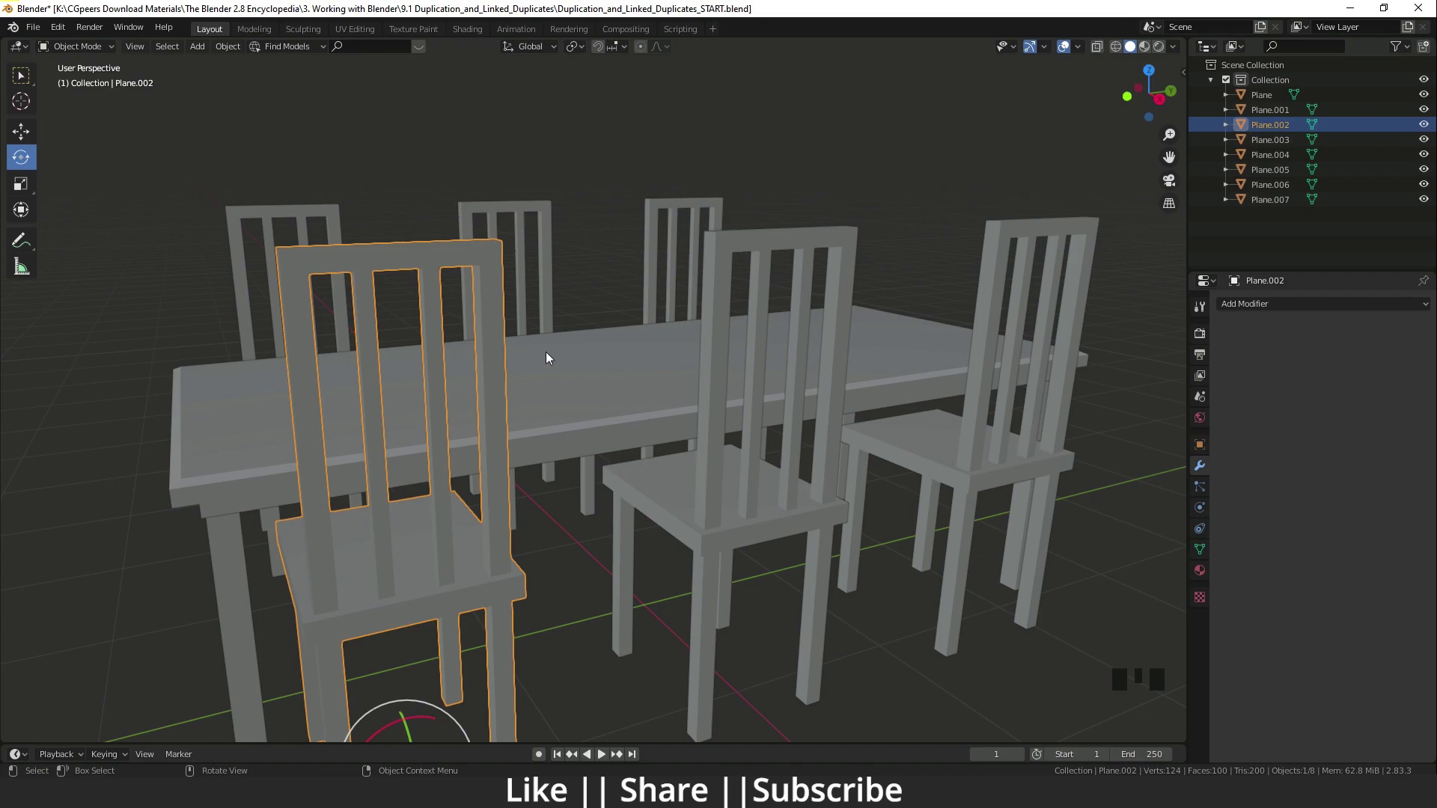
key("Tab")
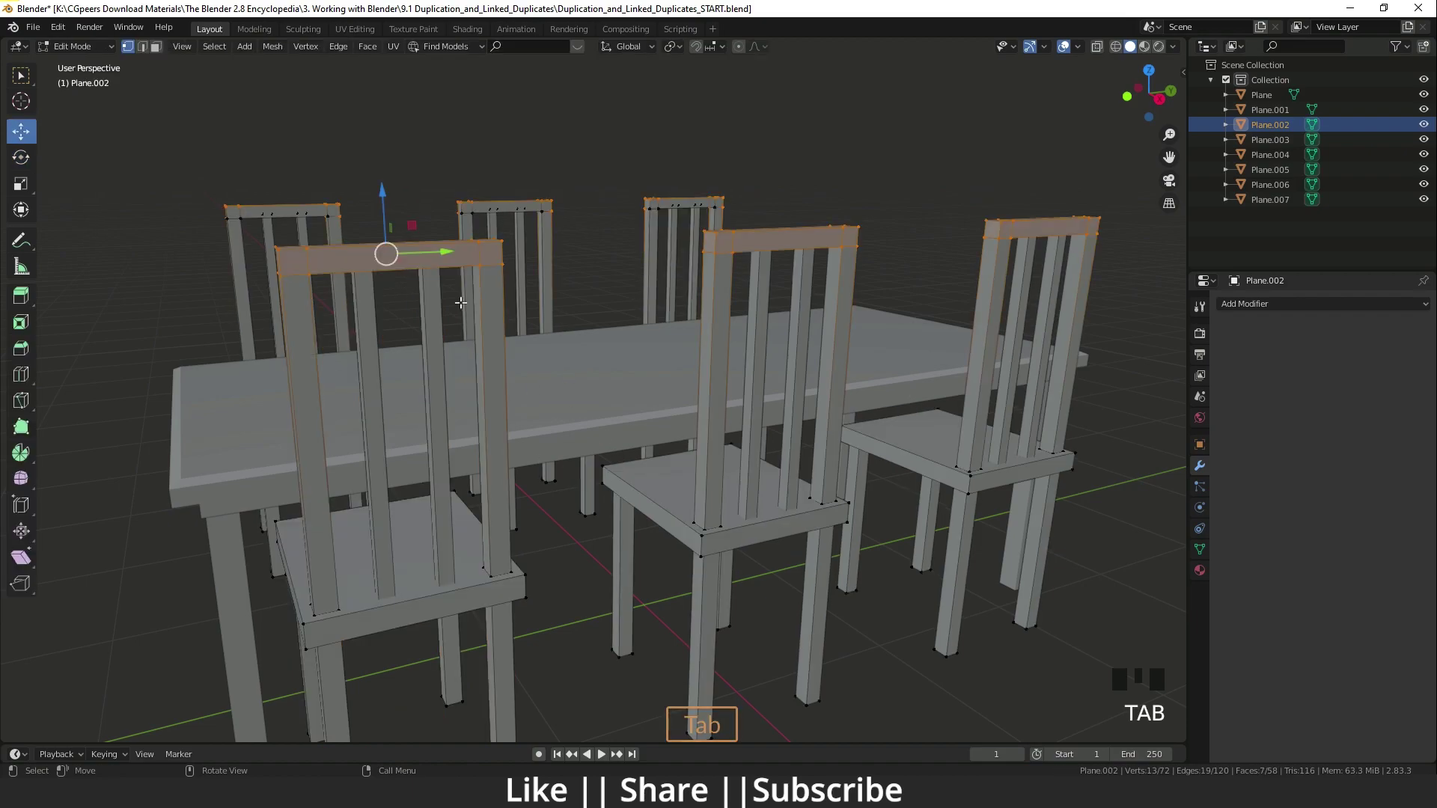
middle_click_drag(391, 268, 142, 180)
left_click_drag(102, 186, 438, 373)
middle_click_drag(442, 375, 270, 283)
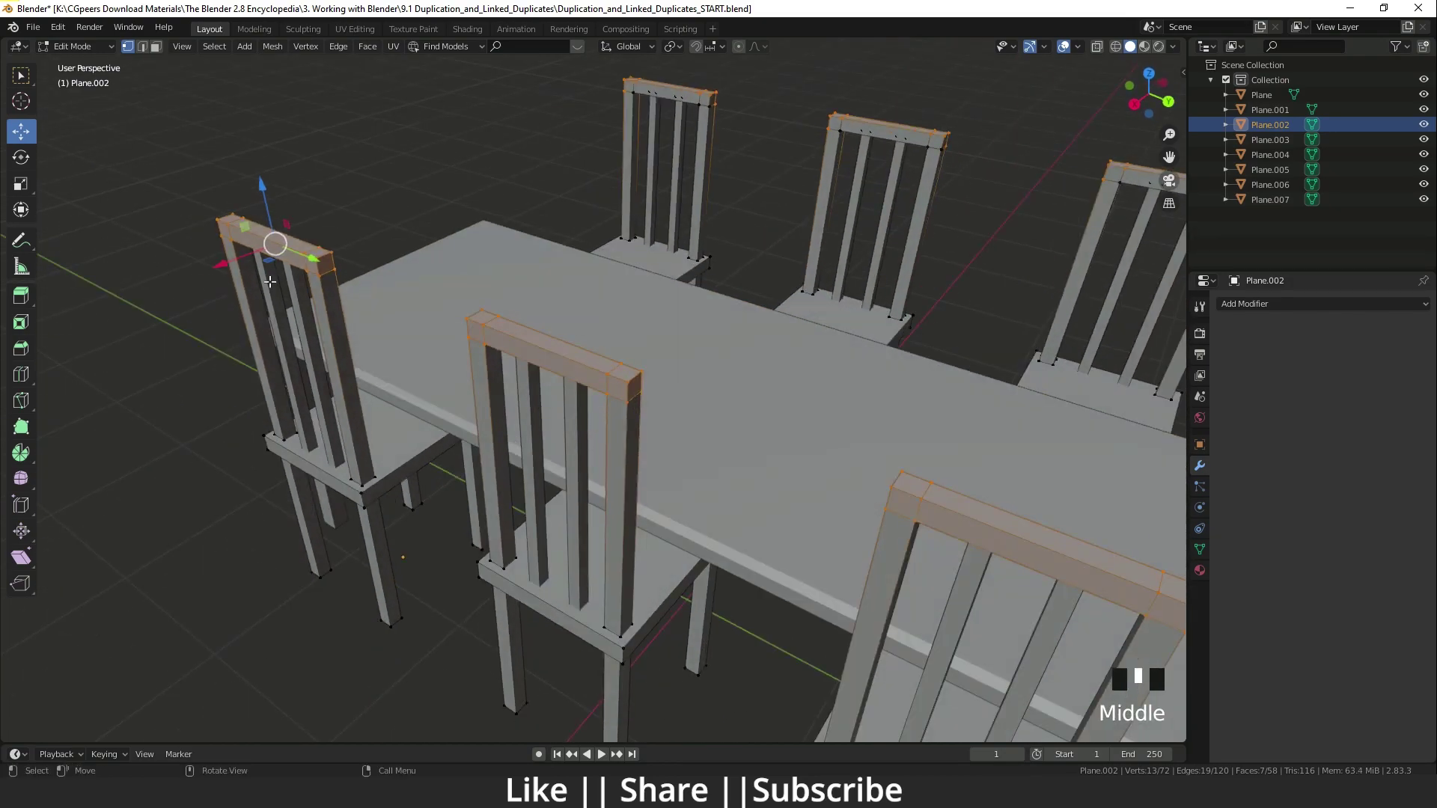
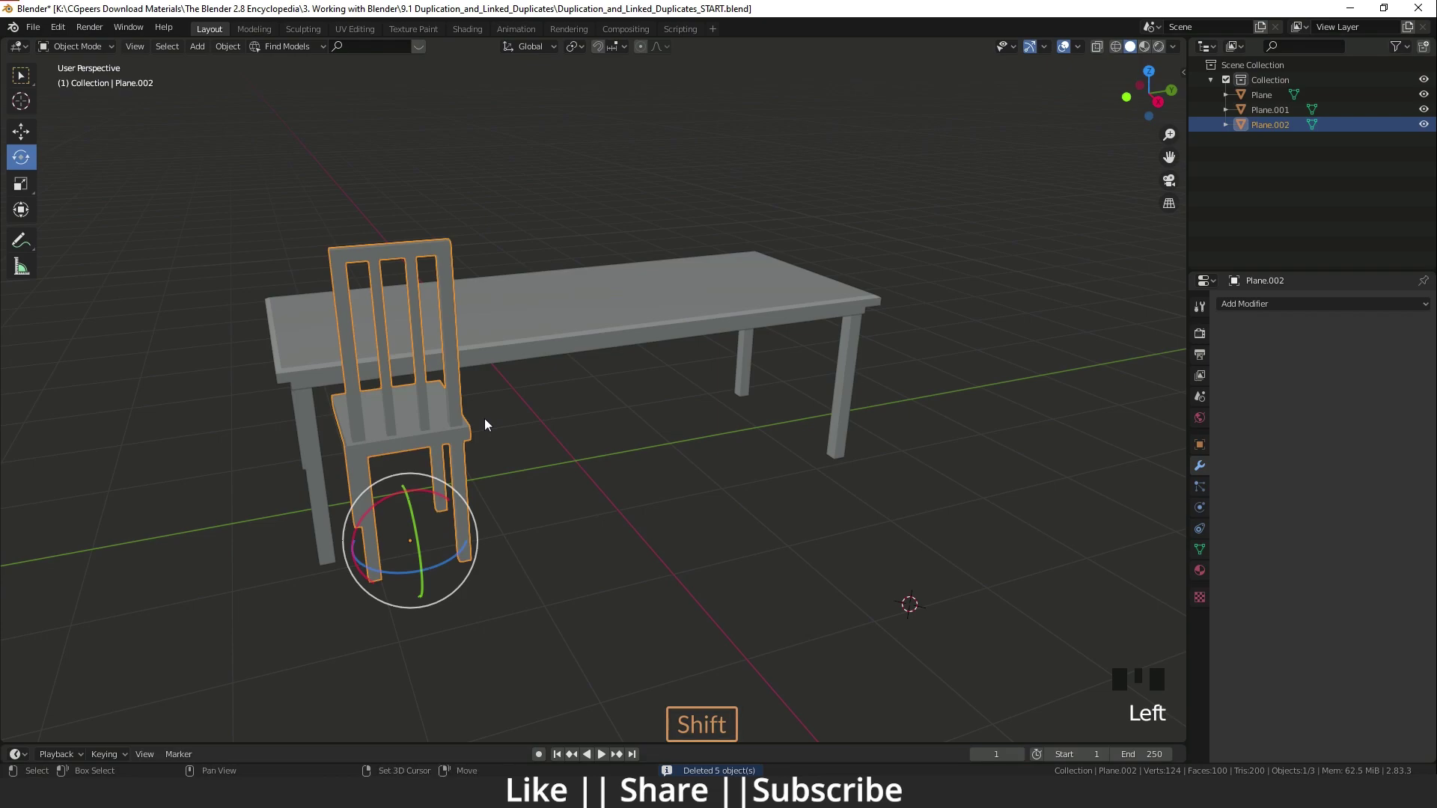
Step: Make a regular duplicate of the chair about 1.7 m along the Y axis and repeat it for a third chair
key("y")
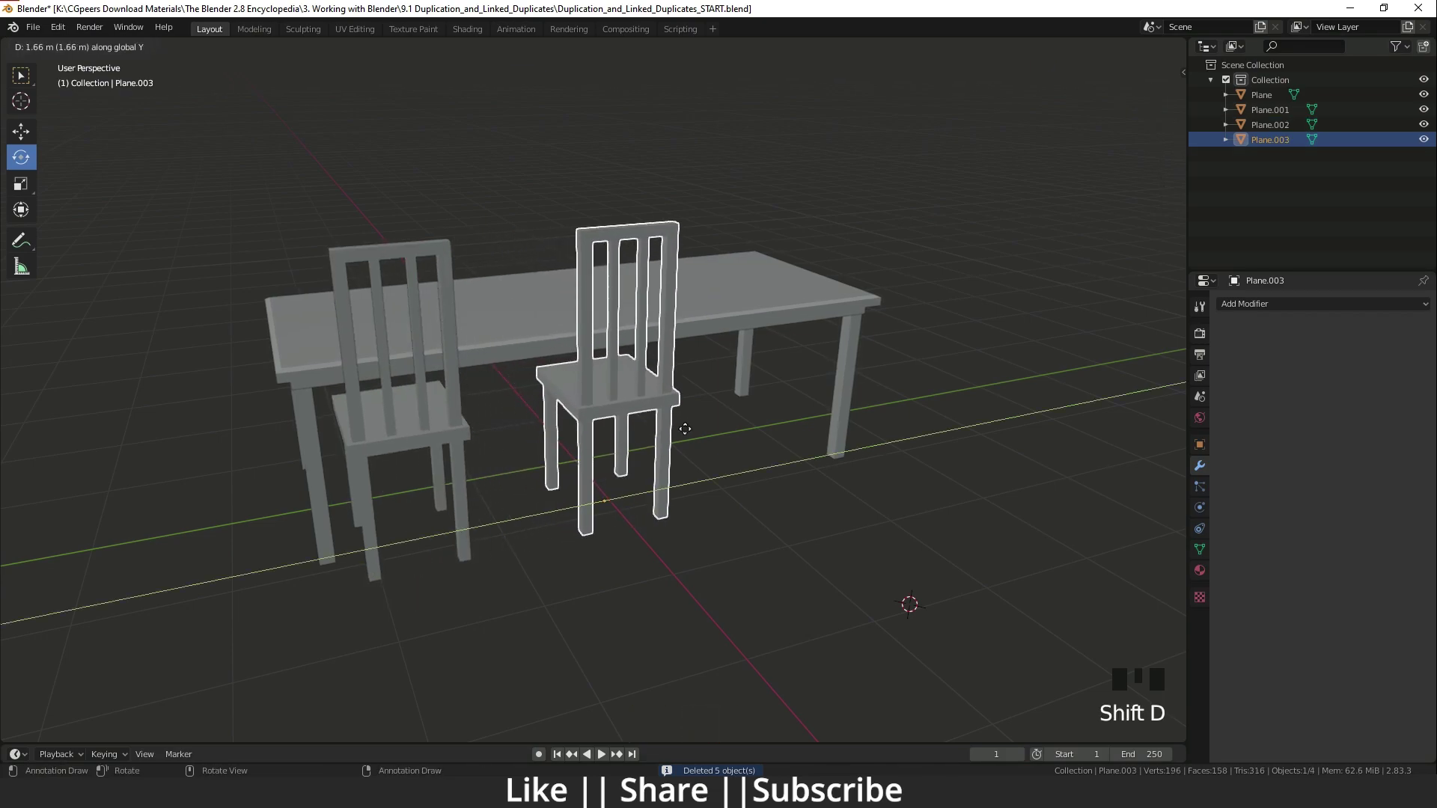
left_click(705, 428)
key("shift+r")
Step: Duplicate the three chairs along the X axis to the table's opposite side and rotate the copies about Z to face the table
middle_click_drag(657, 475, 680, 431)
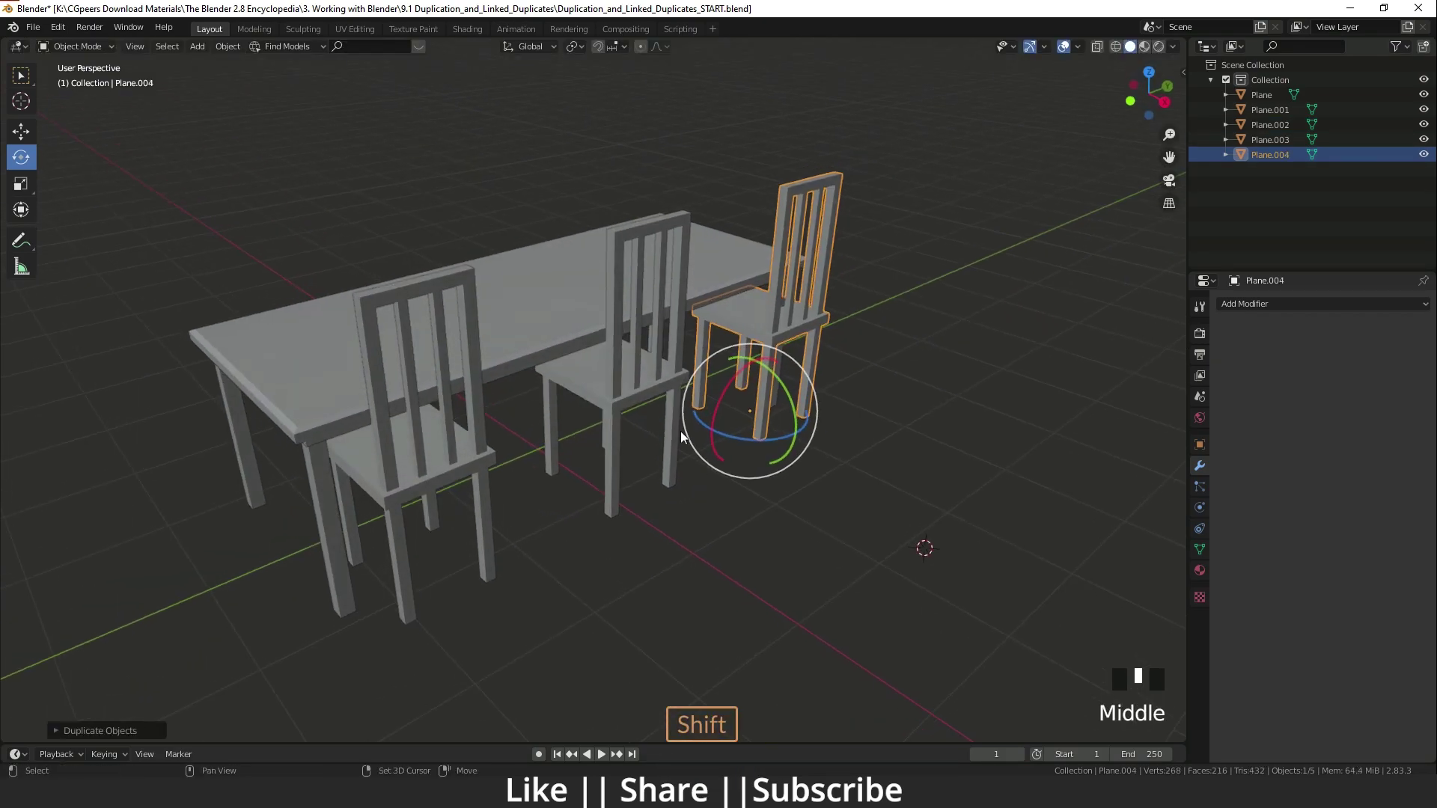
left_click(678, 429, "shift")
left_click(491, 461, "shift")
middle_click_drag(491, 461, 583, 503)
middle_click_drag(583, 503, 580, 490, "shift")
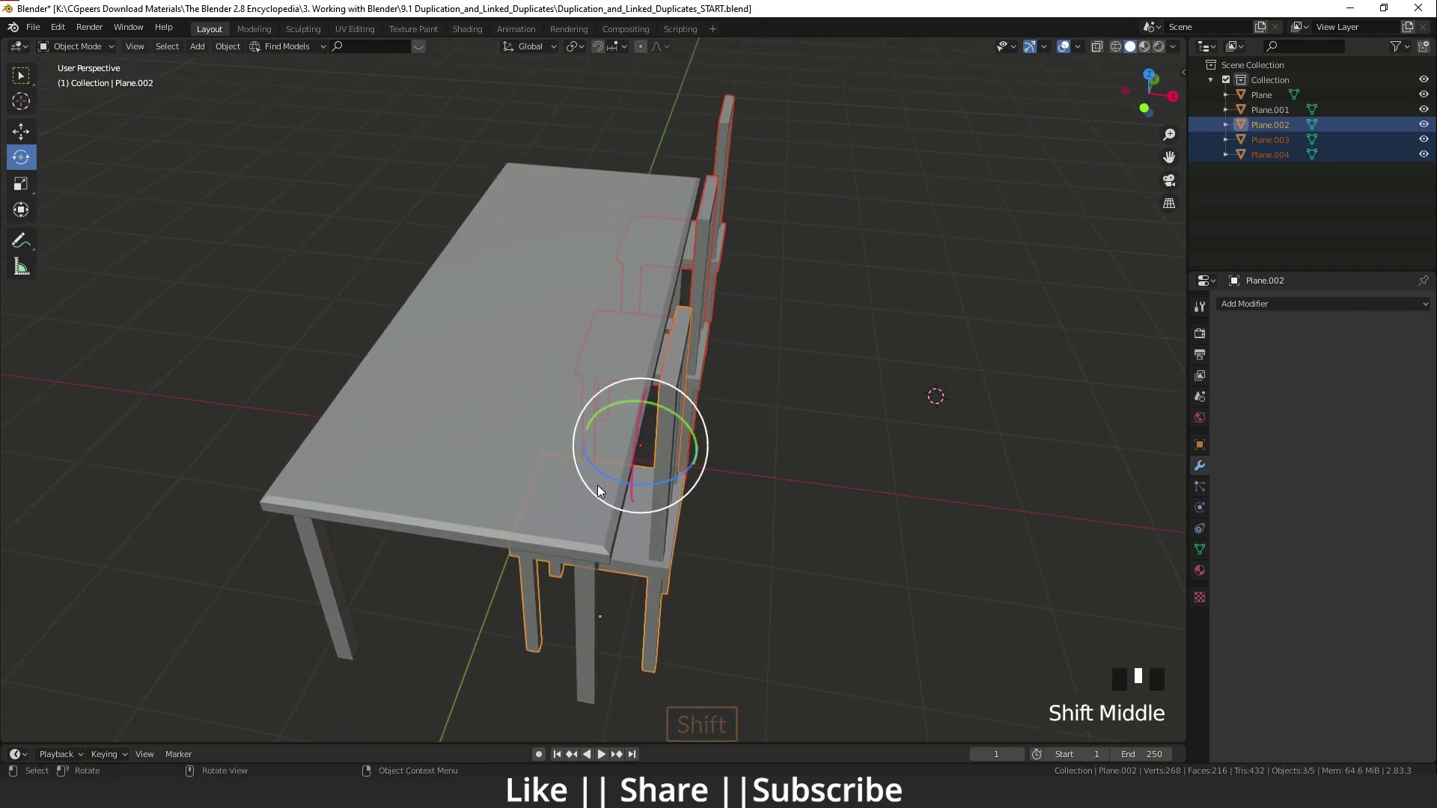
key("shift+d")
key("y")
key("x")
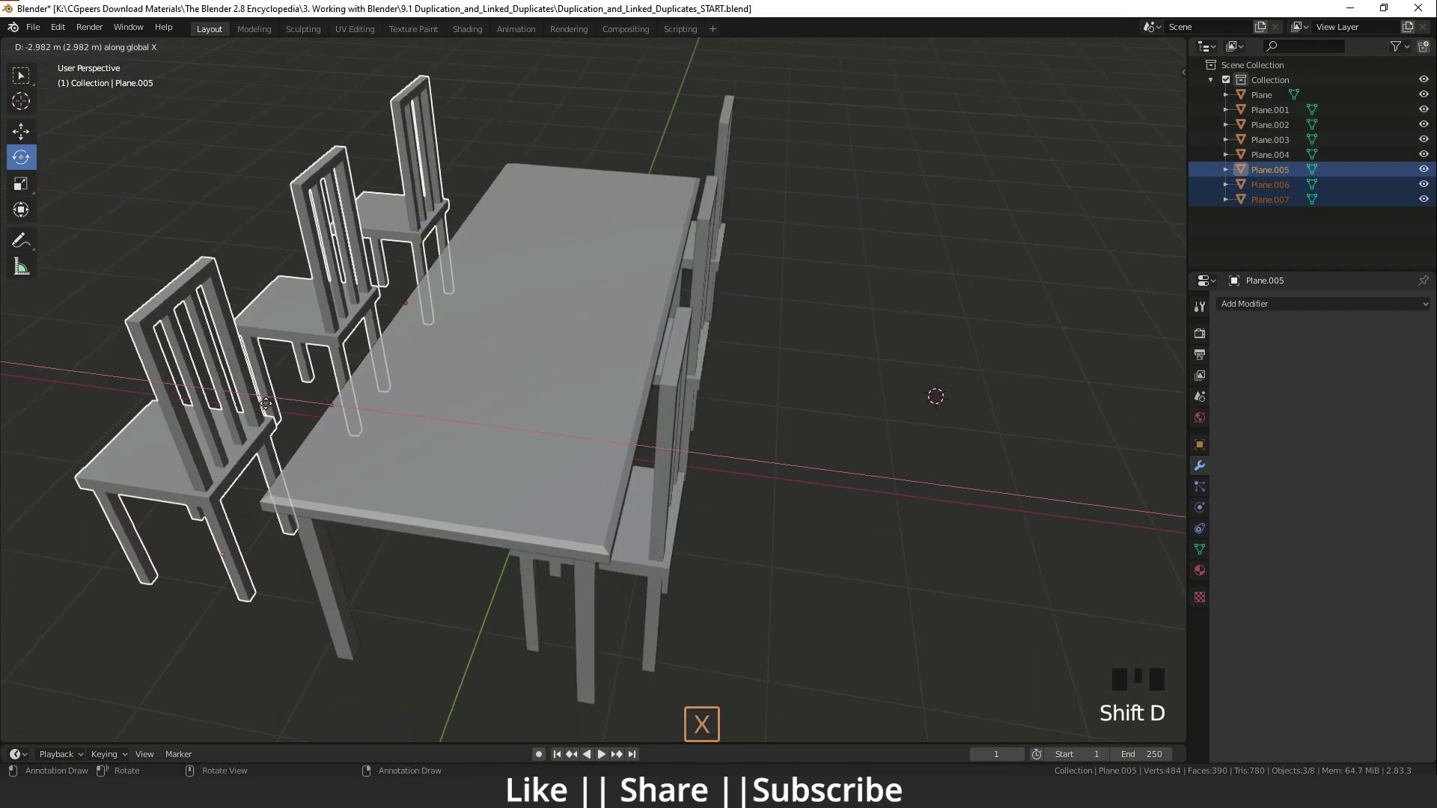
left_click(339, 405)
left_click_drag(393, 444, 400, 444, "ctrl")
middle_click_drag(509, 510, 612, 321)
Step: Try editing the backrest top of the middle near-side chair in Edit Mode and return to Object Mode
left_click(670, 362)
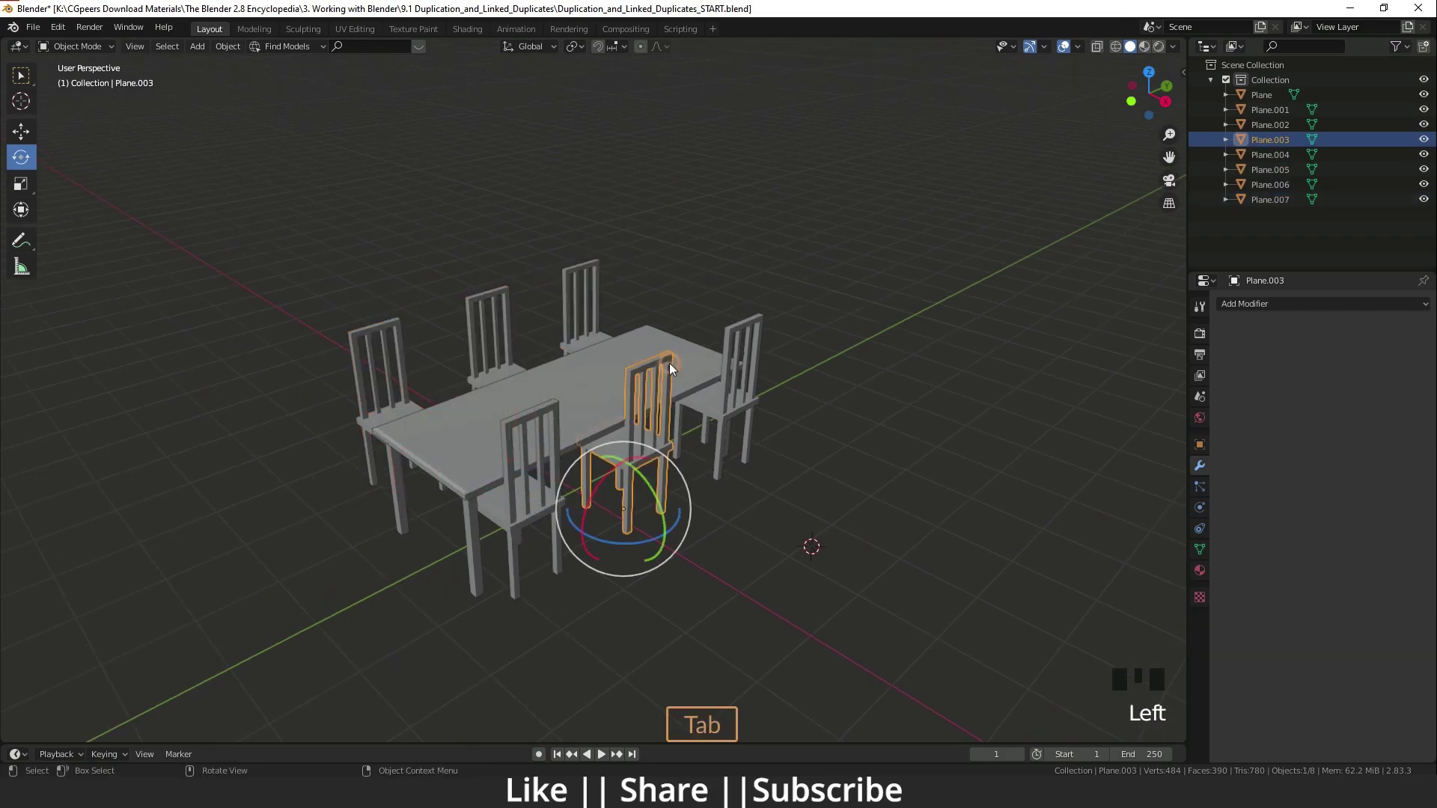
key("Tab")
middle_click_drag(669, 362, 698, 374)
left_click_drag(600, 270, 724, 389)
right_click(724, 389)
key("Tab")
middle_click_drag(722, 464, 663, 449)
middle_click_drag(662, 449, 738, 425, "shift")
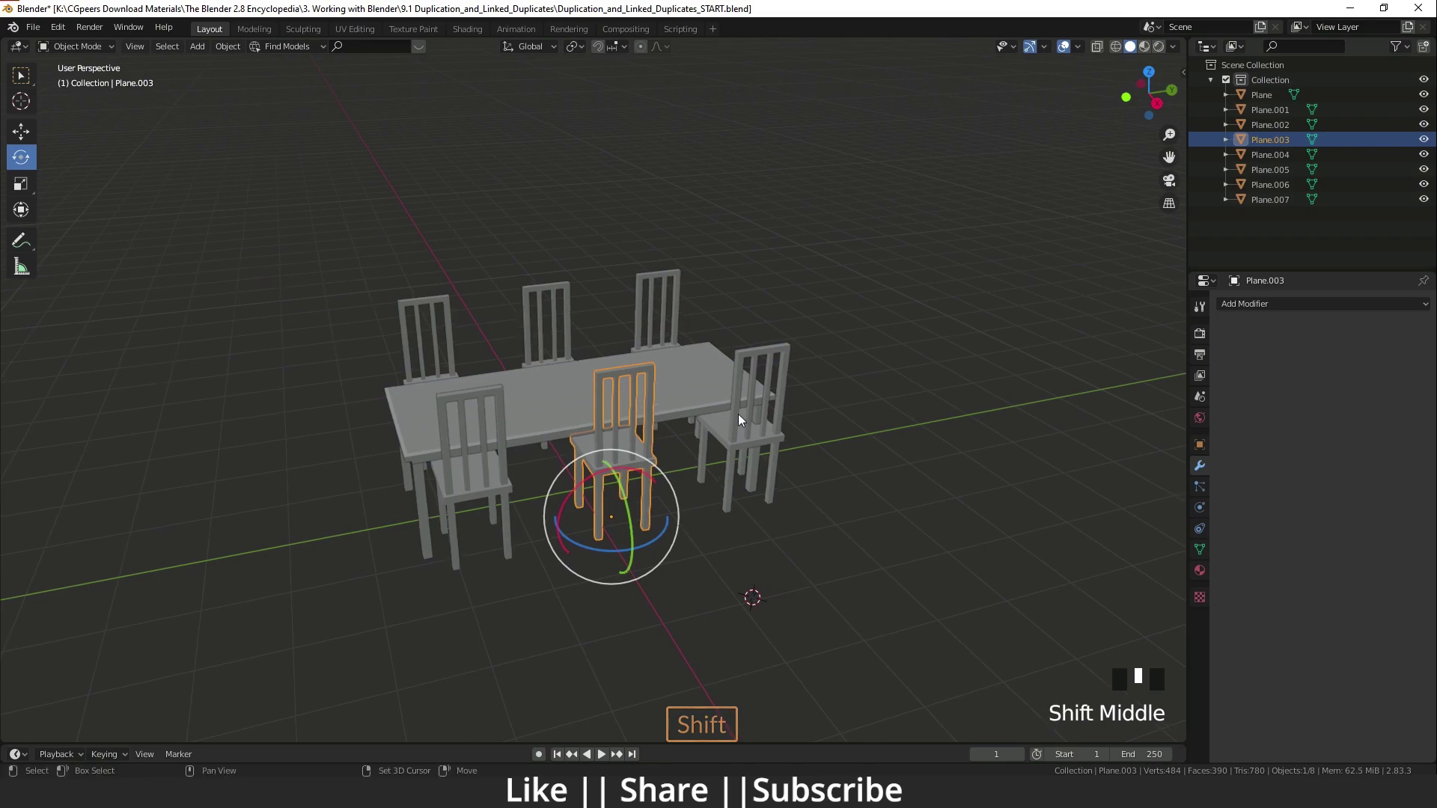
Step: Inspect the far-end chair on the near side in Edit Mode and return to Object Mode
left_click(749, 408)
left_click(786, 390)
key("Tab")
middle_click_drag(786, 378, 749, 419)
key("Tab")
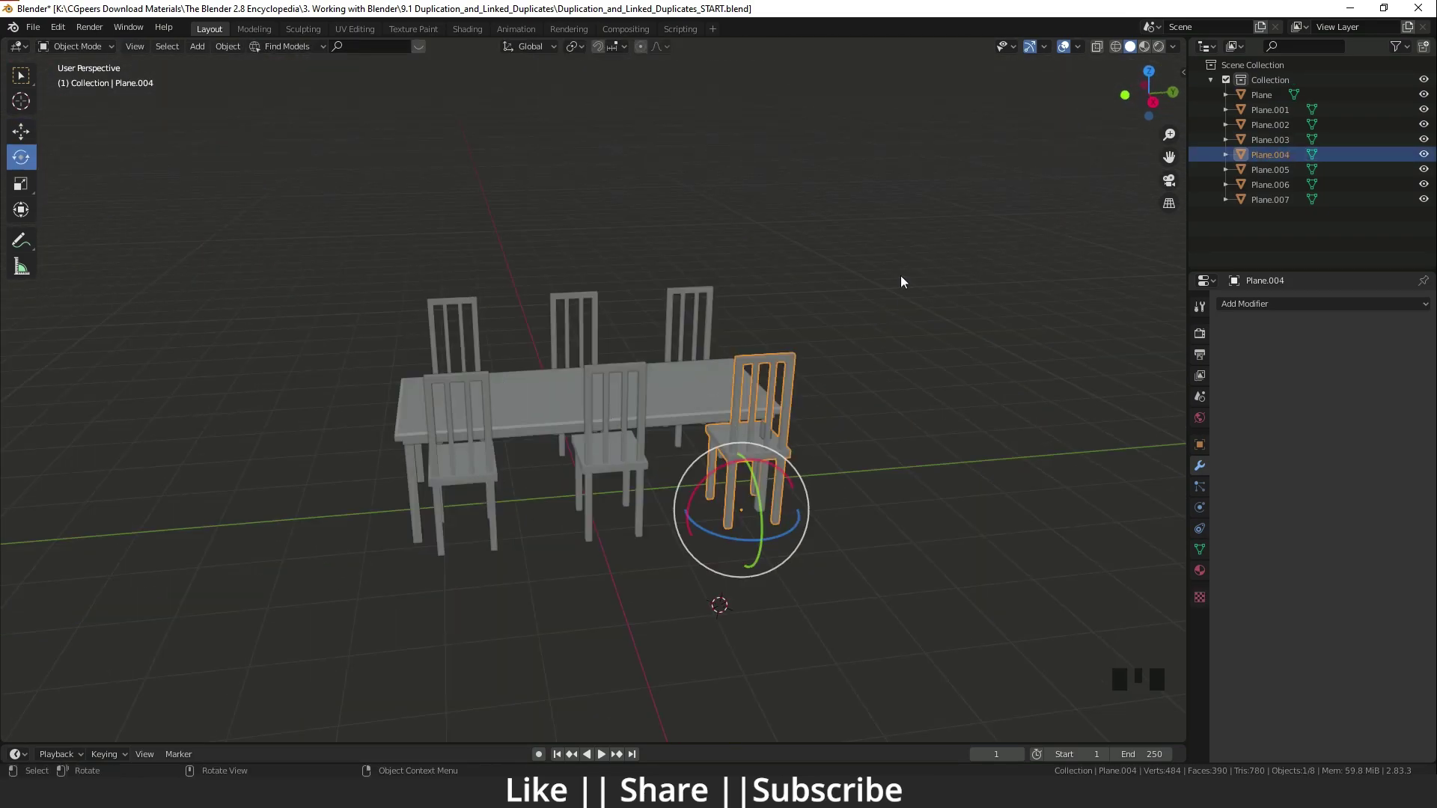
Step: Select all six chairs with the original chair active and link their Object Data
left_click(551, 577)
left_click(460, 322)
left_click(571, 313, "shift")
left_click(682, 318, "shift")
left_click(750, 394, "shift")
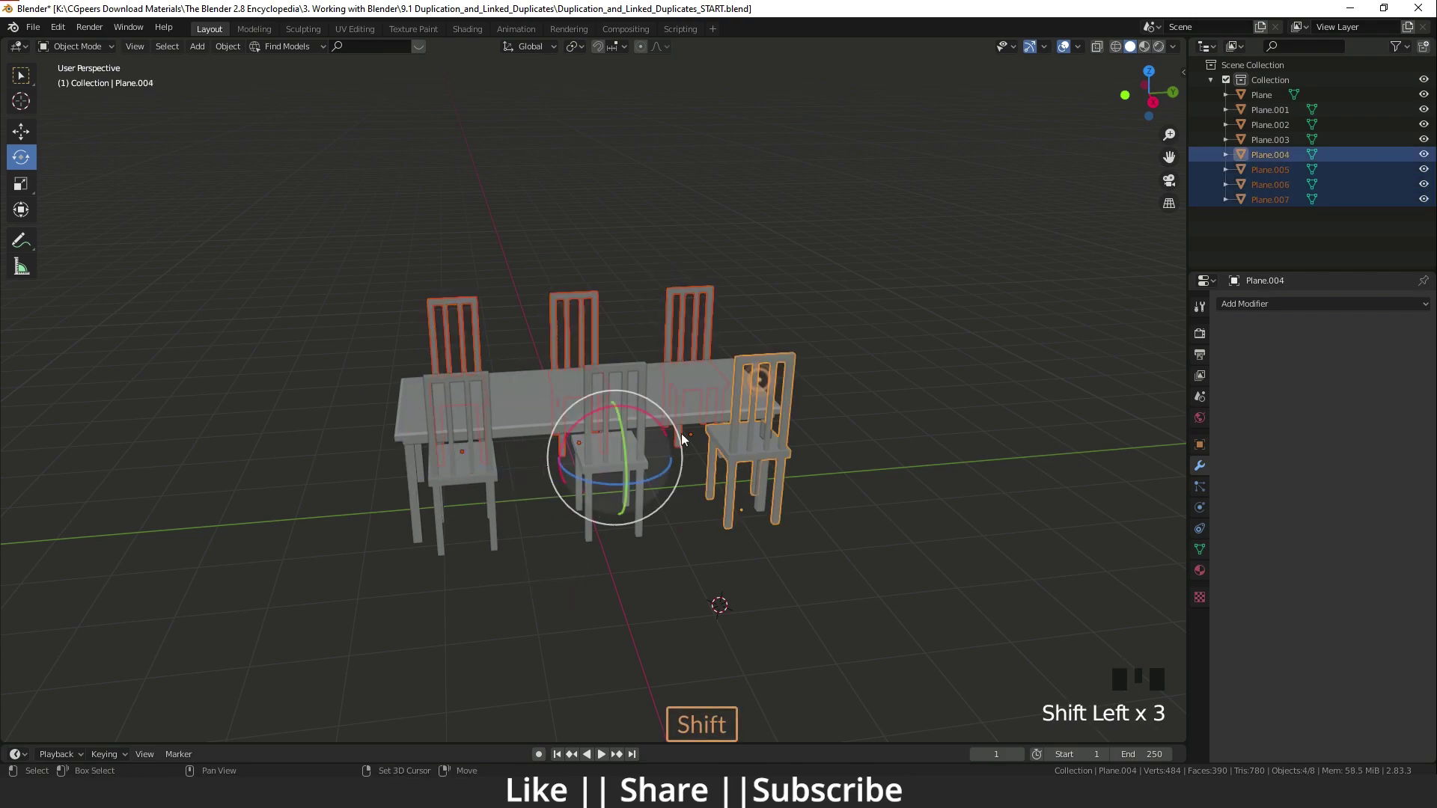
left_click(607, 391, "shift")
left_click(483, 473, "shift")
middle_click_drag(483, 473, 424, 314)
scroll(411, 445, "up", 2)
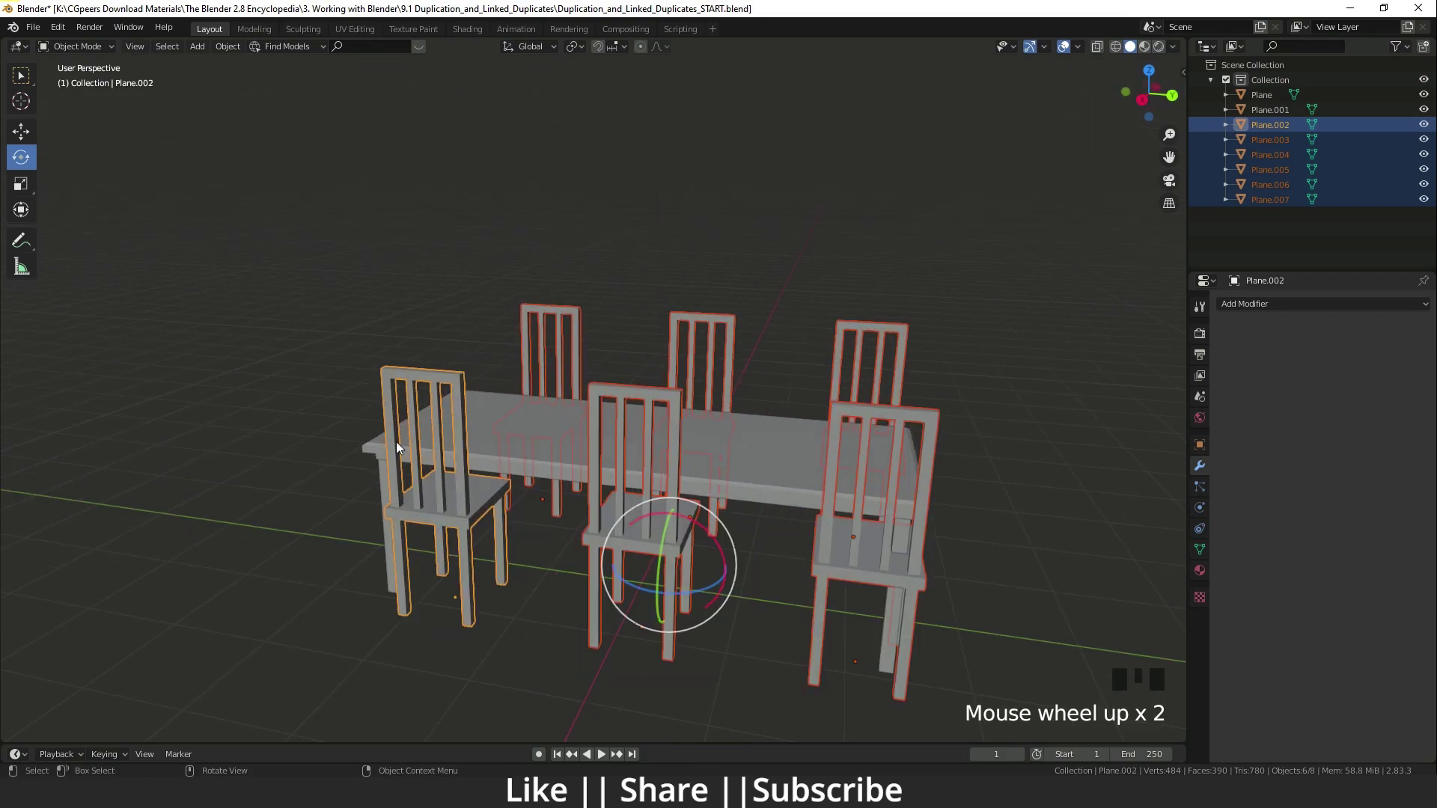
middle_click_drag(425, 416, 433, 423, "shift")
key("ctrl+l")
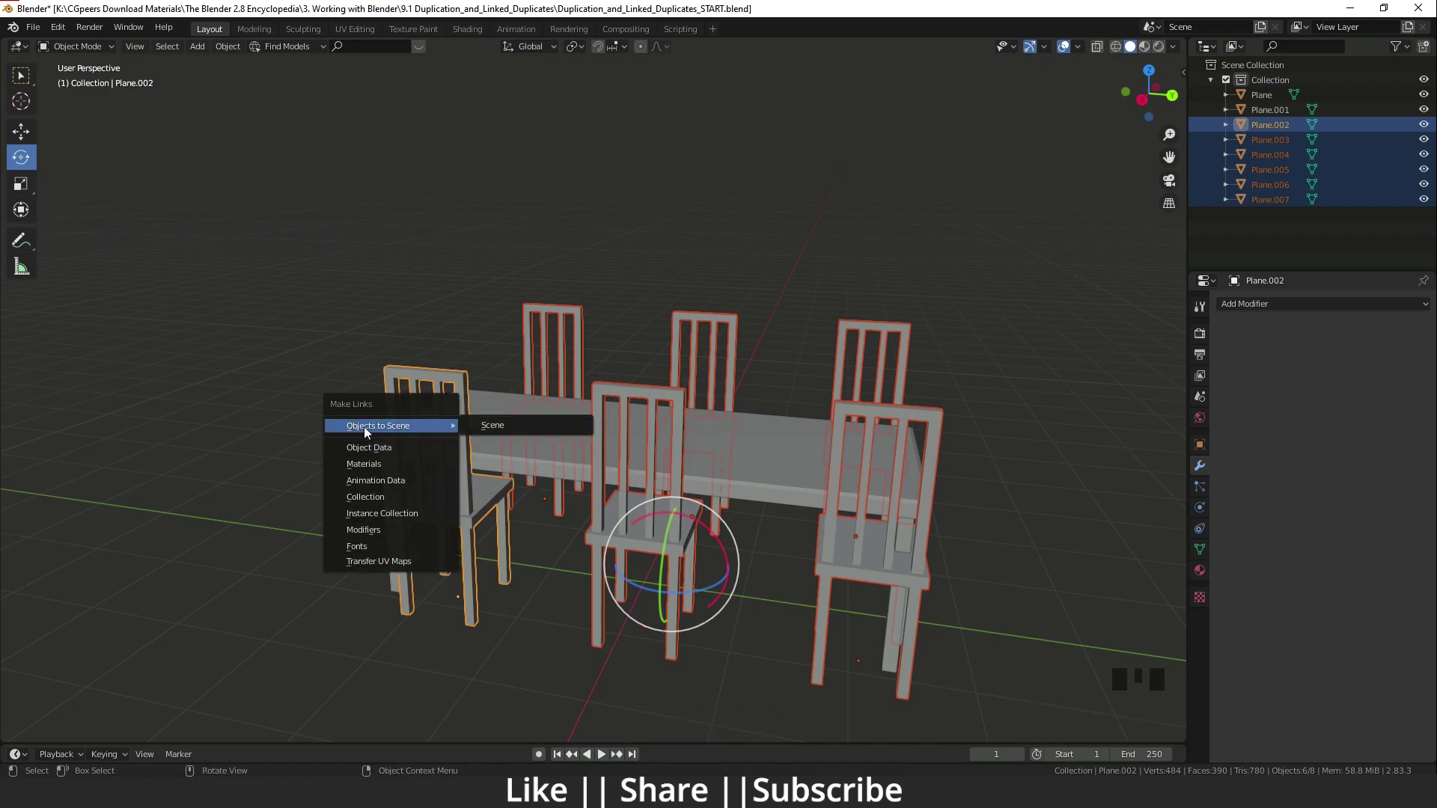
left_click(372, 452)
Step: Try adjusting the original chair's backrest top in Edit Mode to test the new links, and return to Object Mode
middle_click_drag(425, 550, 441, 411)
key("Tab")
mouse_move(440, 410)
left_mouse_down()
mouse_move(361, 405)
mouse_move(443, 409)
left_mouse_up()
middle_click_drag(443, 412, 634, 424)
mouse_move(592, 393)
left_mouse_down()
mouse_move(661, 365)
mouse_move(578, 398)
mouse_move(589, 395)
left_mouse_up()
middle_click_drag(591, 395, 730, 467)
left_click_drag(730, 466, 685, 479)
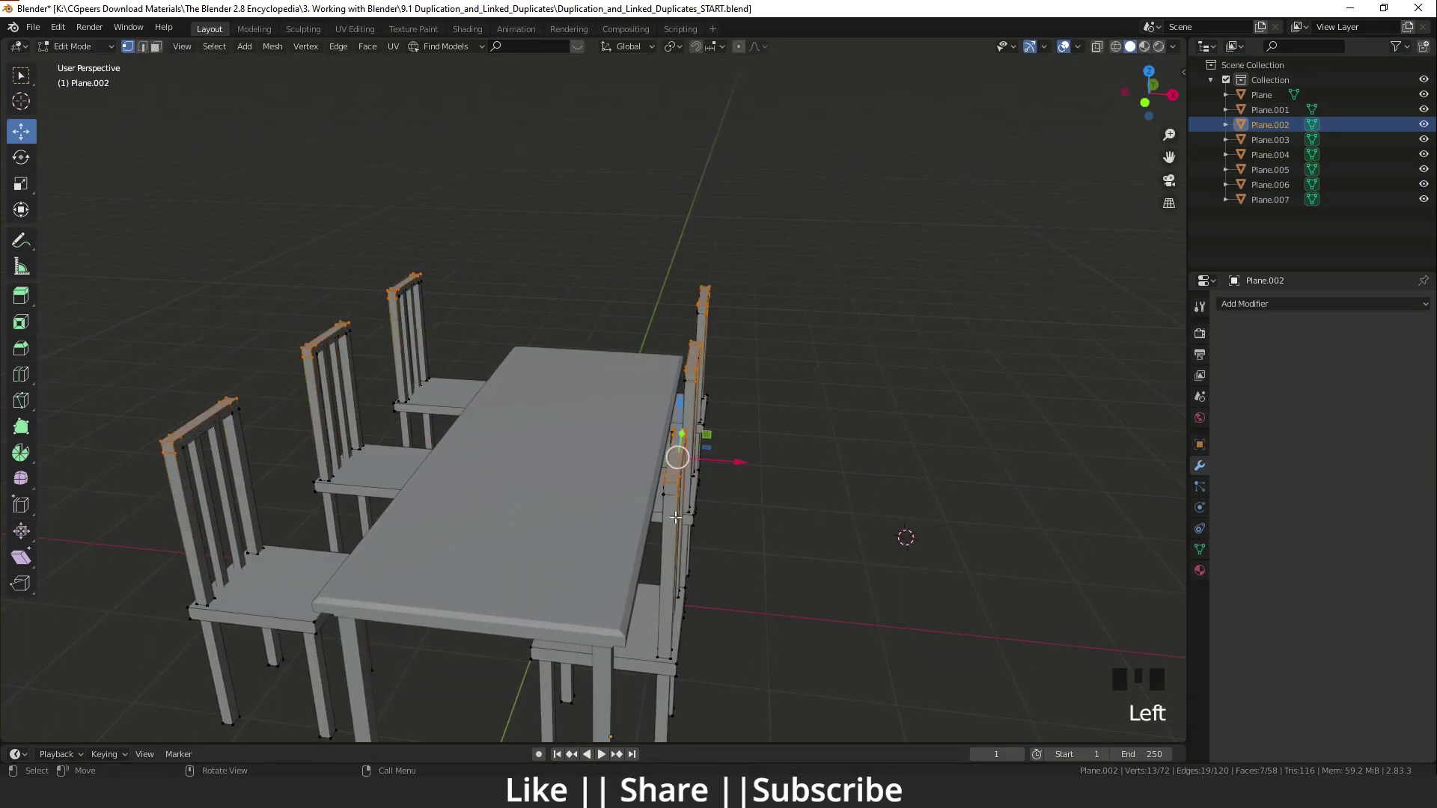
key("Tab")
middle_click_drag(687, 524, 576, 521)
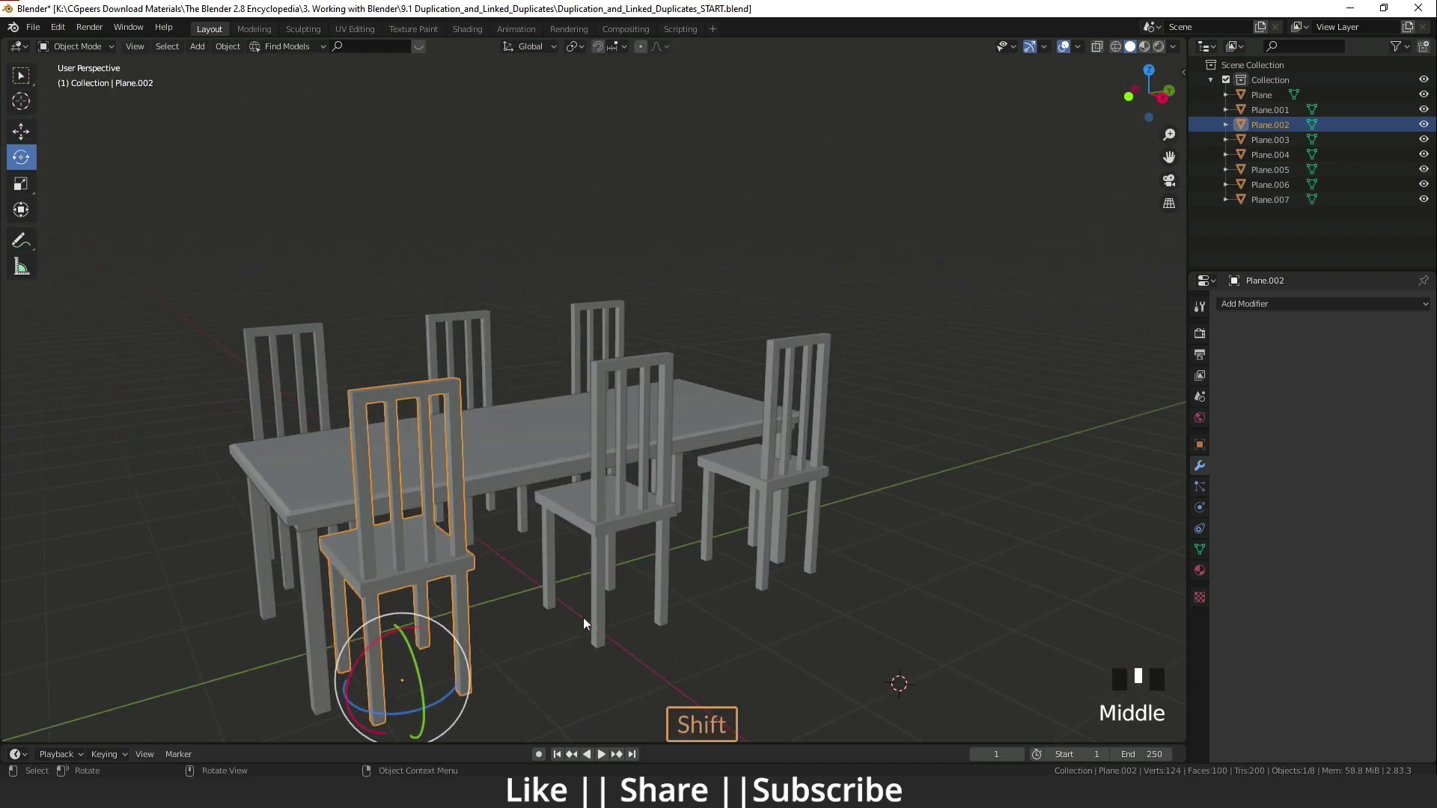
middle_click_drag(576, 612, 521, 562, "shift")
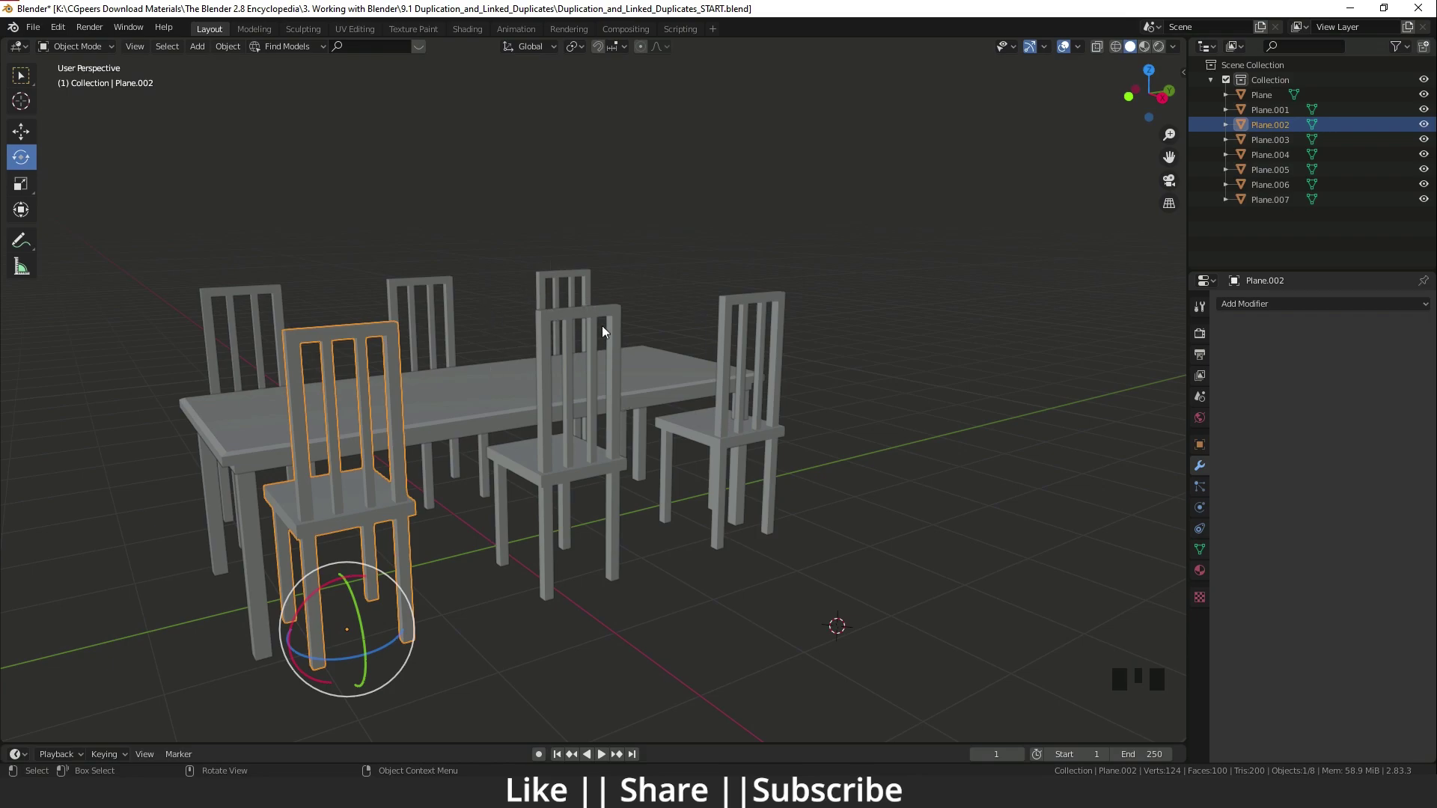
Step: Make the mesh data of the middle near-side chair single-user so it is unlinked from the other chairs
left_click(543, 359)
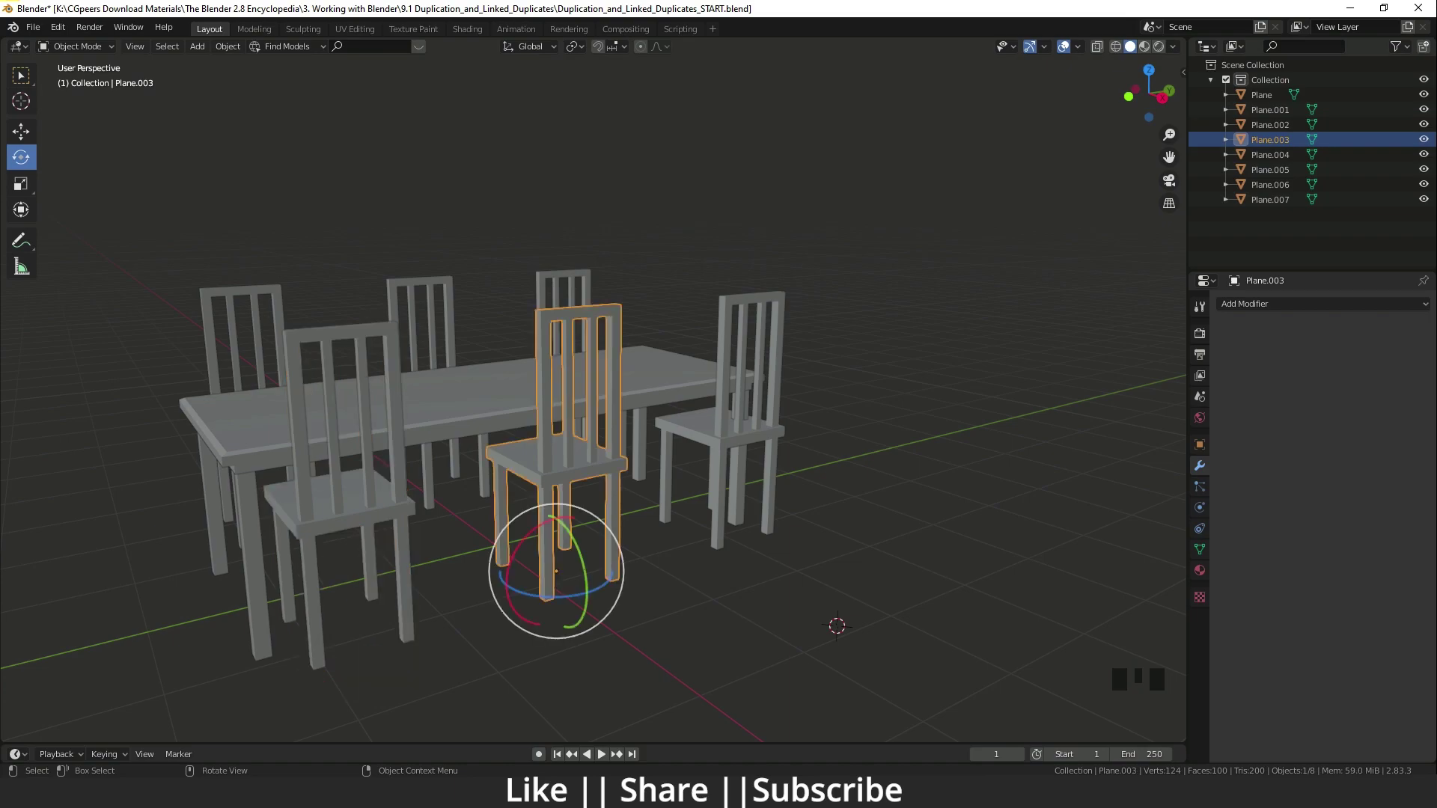
left_click(1202, 549)
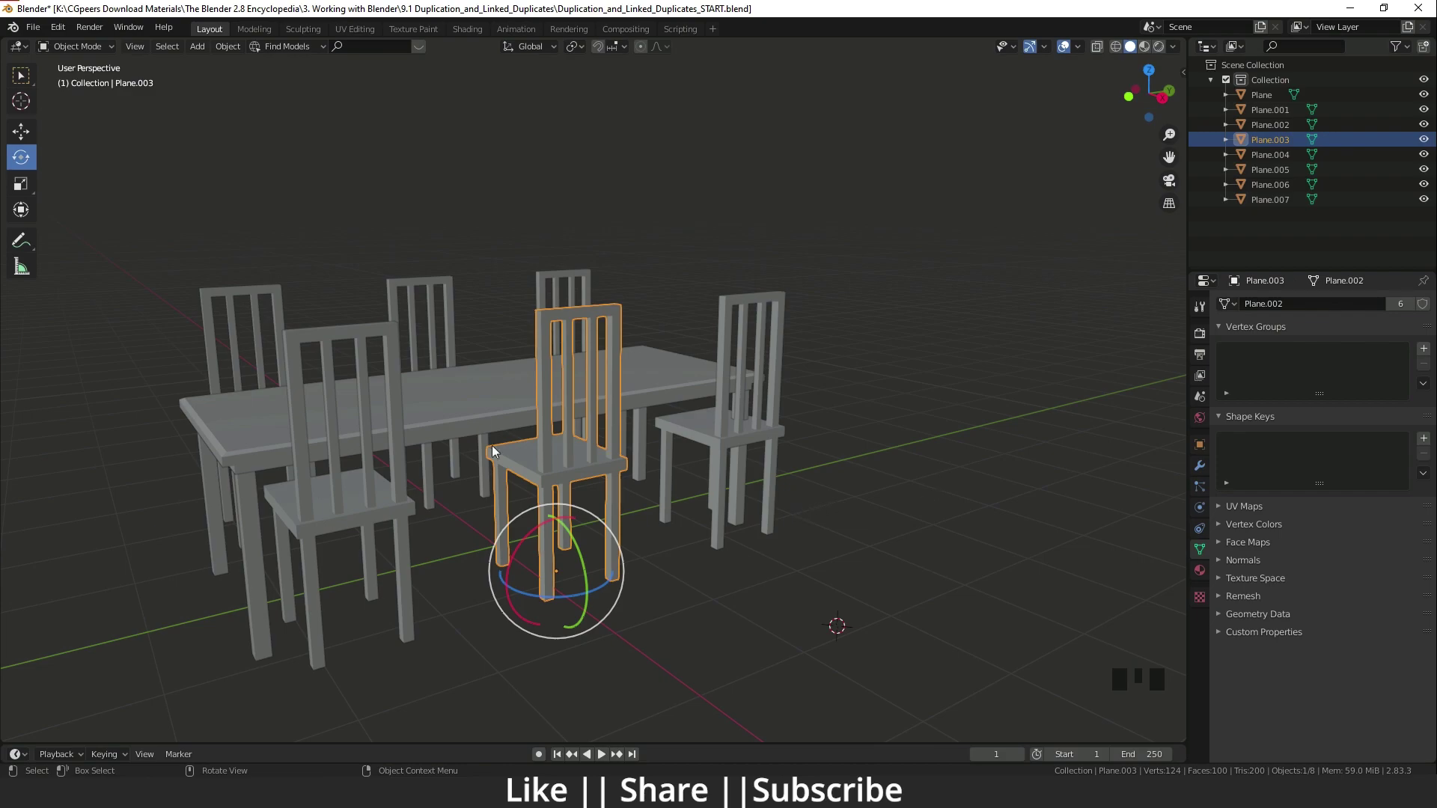
left_click(1401, 305)
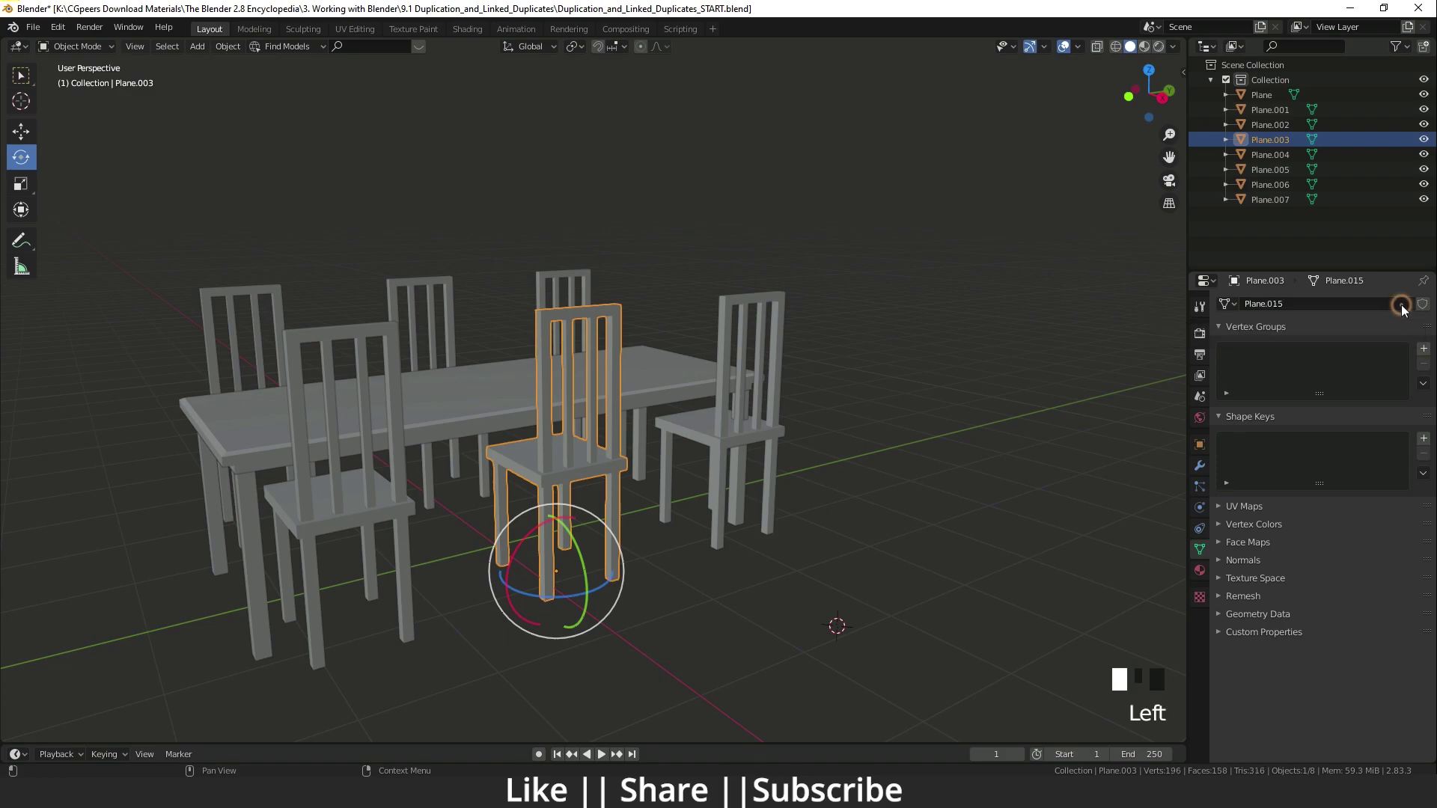
Step: Try moving the backrest top of the unlinked middle near-side chair in Edit Mode, and return to Object Mode
left_click(904, 498)
left_click(589, 358)
key("Tab")
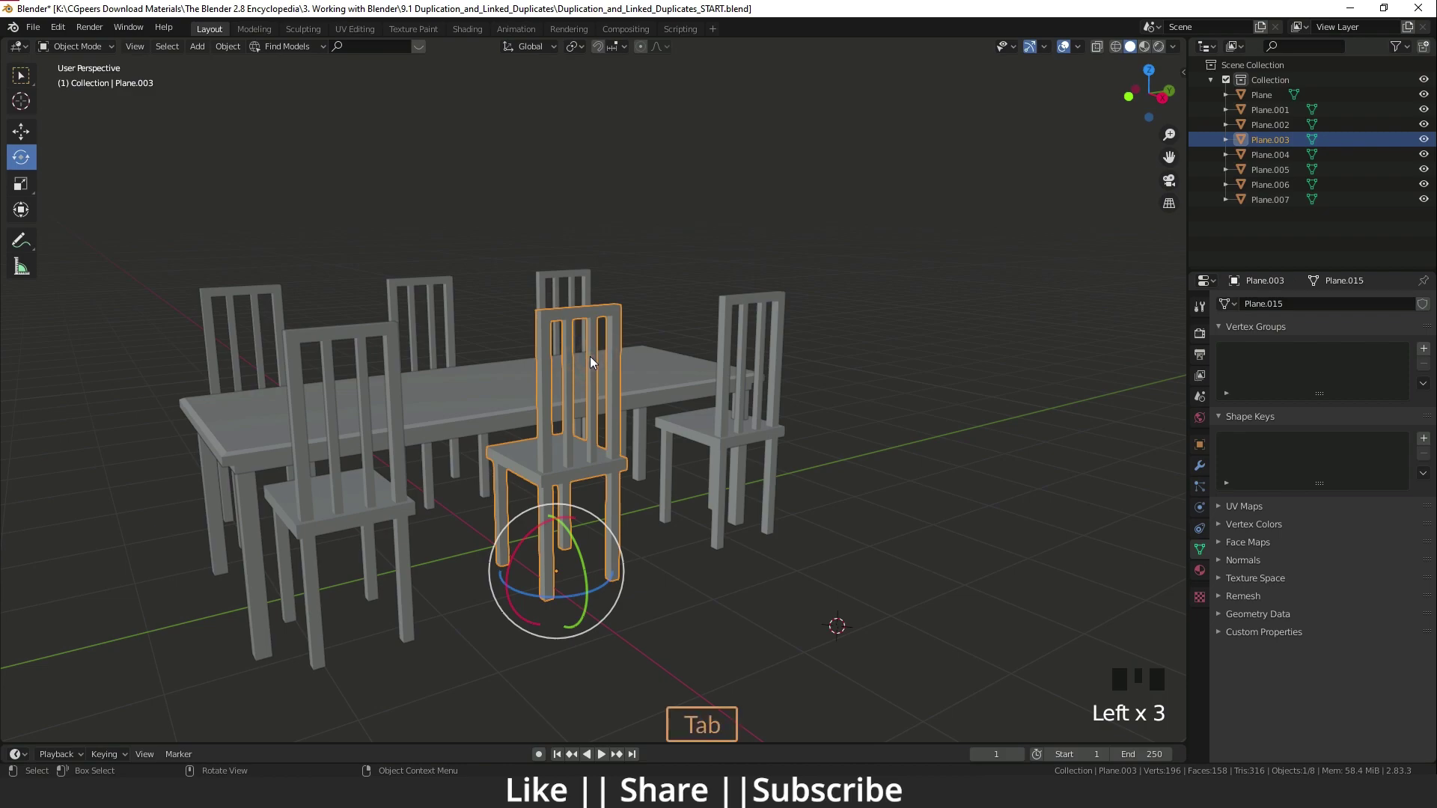
middle_click_drag(590, 357, 667, 354)
left_click_drag(677, 349, 689, 404)
right_click(685, 404)
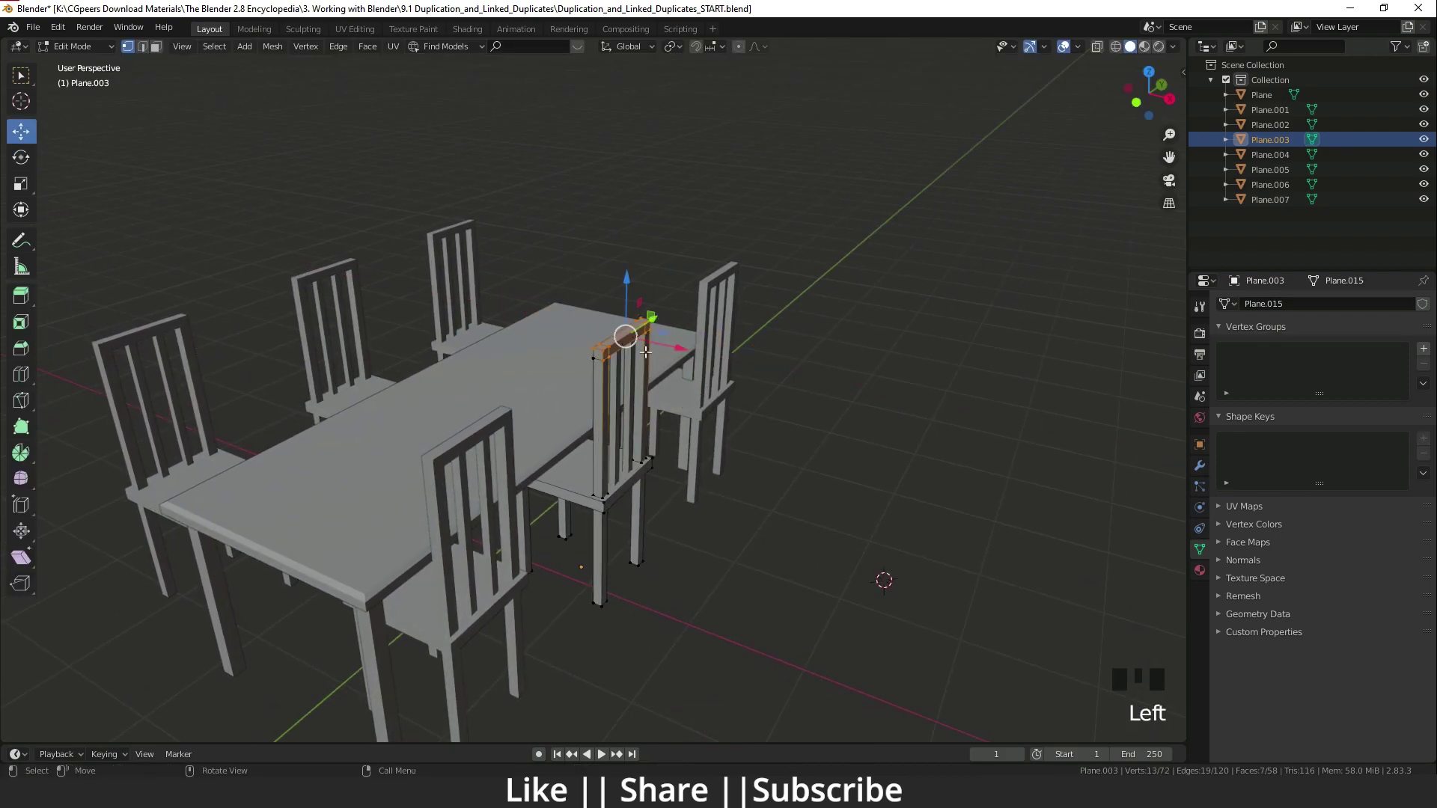
key("Tab")
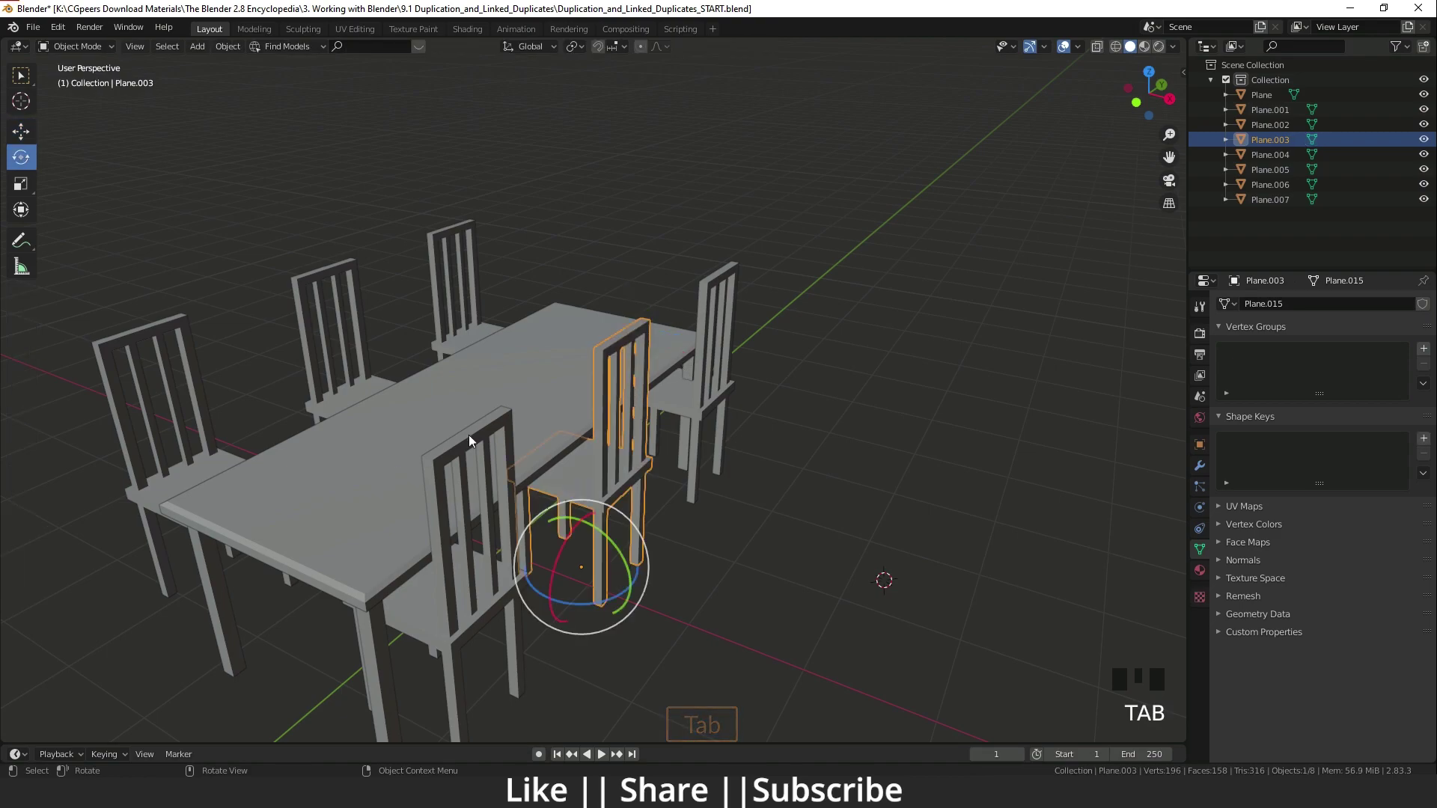
Step: Try moving the original chair's backrest top in Edit Mode to test the remaining links, and return to Object Mode
left_click(509, 449)
key("Tab")
left_click_drag(512, 452, 516, 487)
right_click(516, 487)
key("Tab")
middle_click_drag(662, 511, 570, 389)
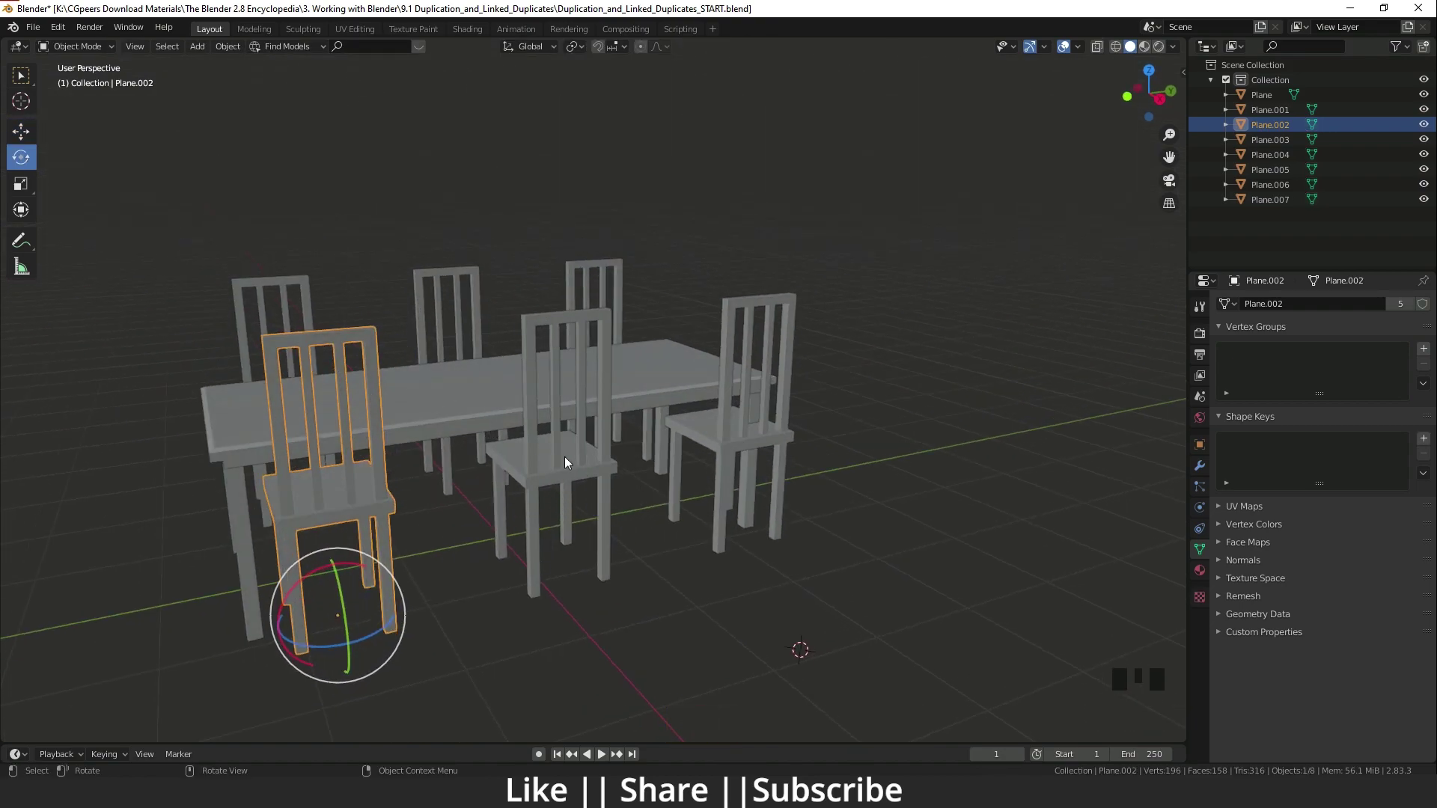
Step: Review the Object Data option among the Make Links choices for the original chair
key("ctrl+l")
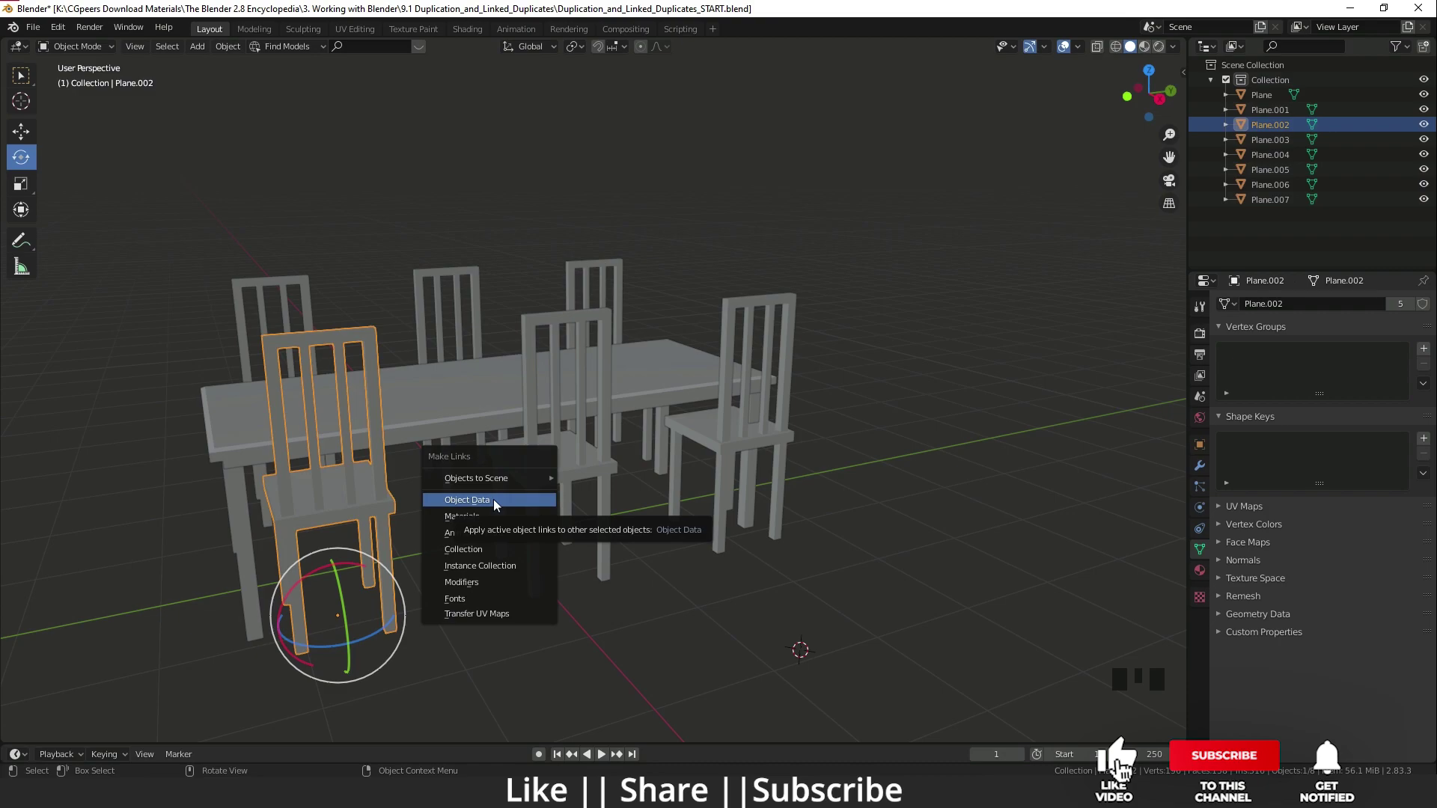
left_click(493, 500)
left_click(686, 603)
Step: Delete the five other chairs around the table, keeping only the original chair
left_click(567, 480)
left_click(708, 432, "shift")
left_click(626, 304, "shift")
left_click(484, 287, "shift")
left_click(297, 289, "shift")
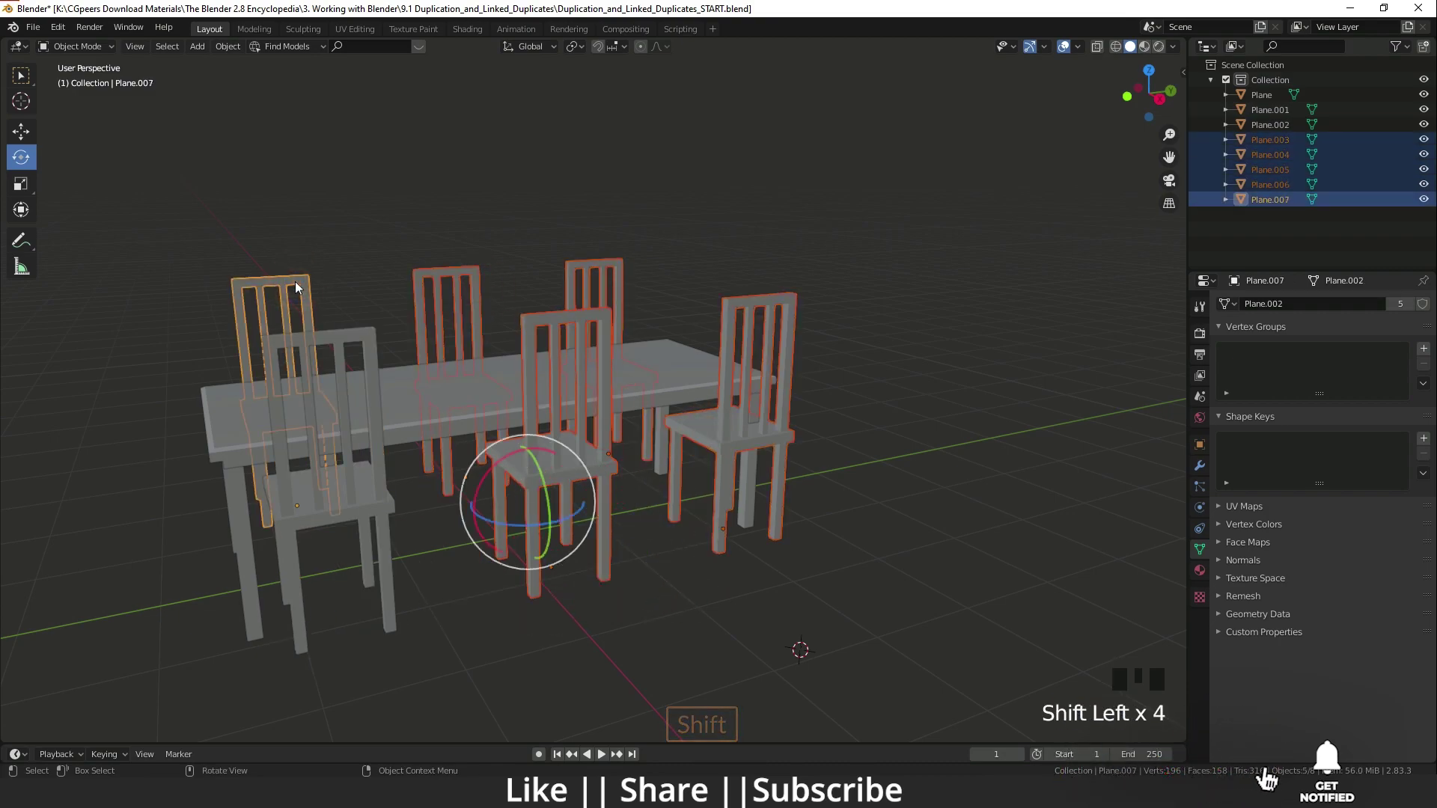
key("Delete")
Step: Add a UV sphere and move it beside the original chair along the table's near long side
key("shift+a")
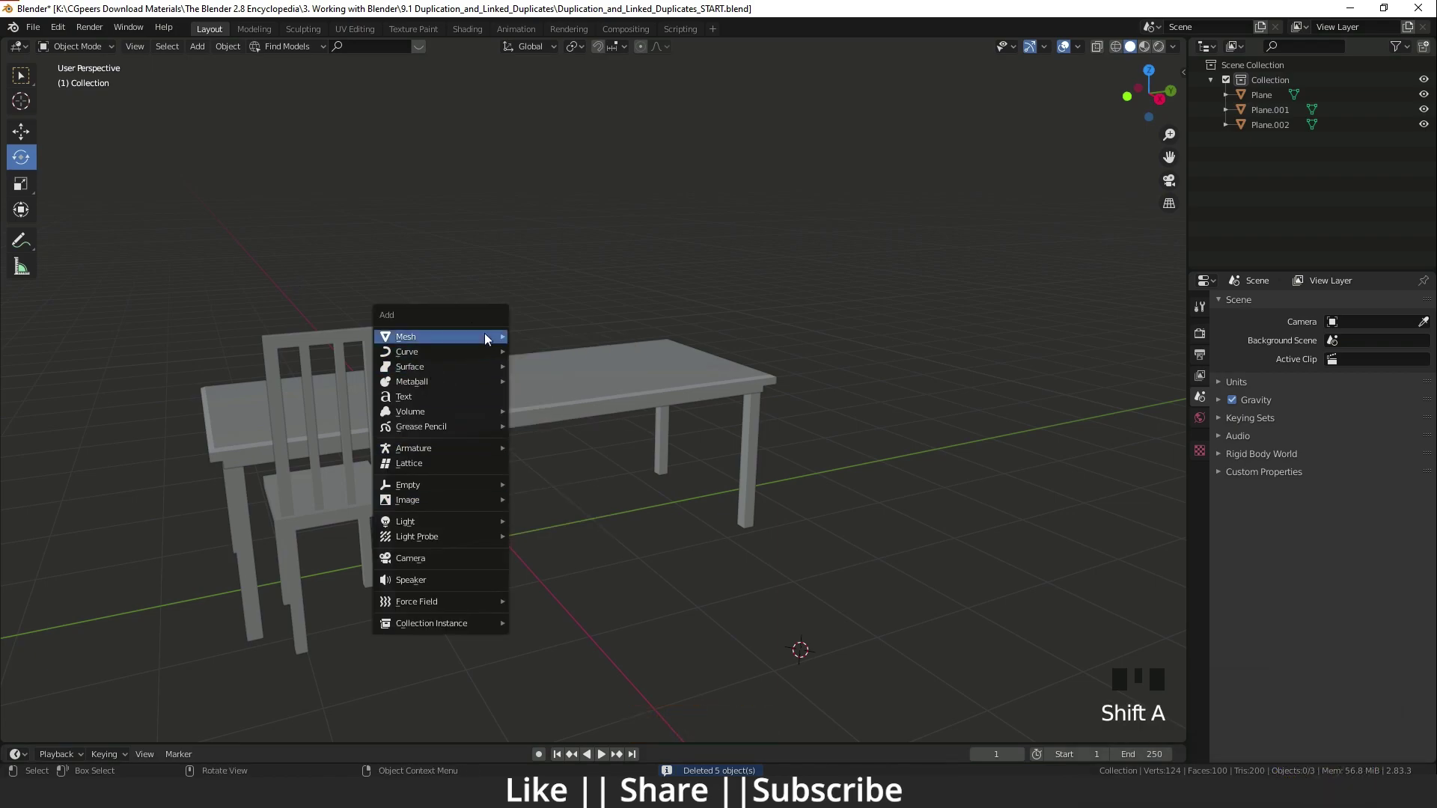
mouse_move(484, 335)
left_click(553, 382)
middle_click_drag(552, 382, 554, 528)
scroll(694, 562, "down", 2)
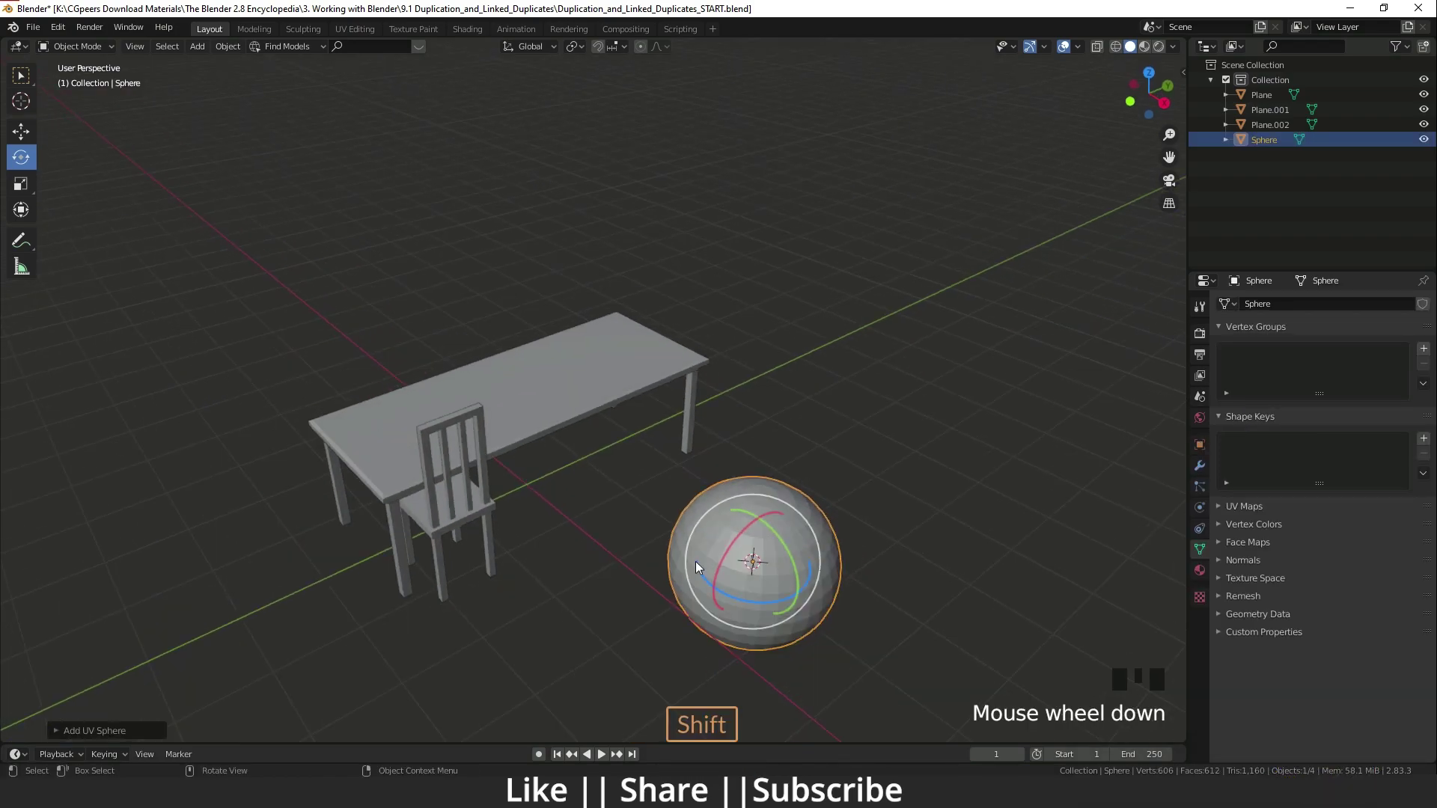
middle_click_drag(695, 562, 673, 590, "shift")
key("w")
left_click_drag(758, 590, 600, 508)
middle_click_drag(601, 508, 549, 551)
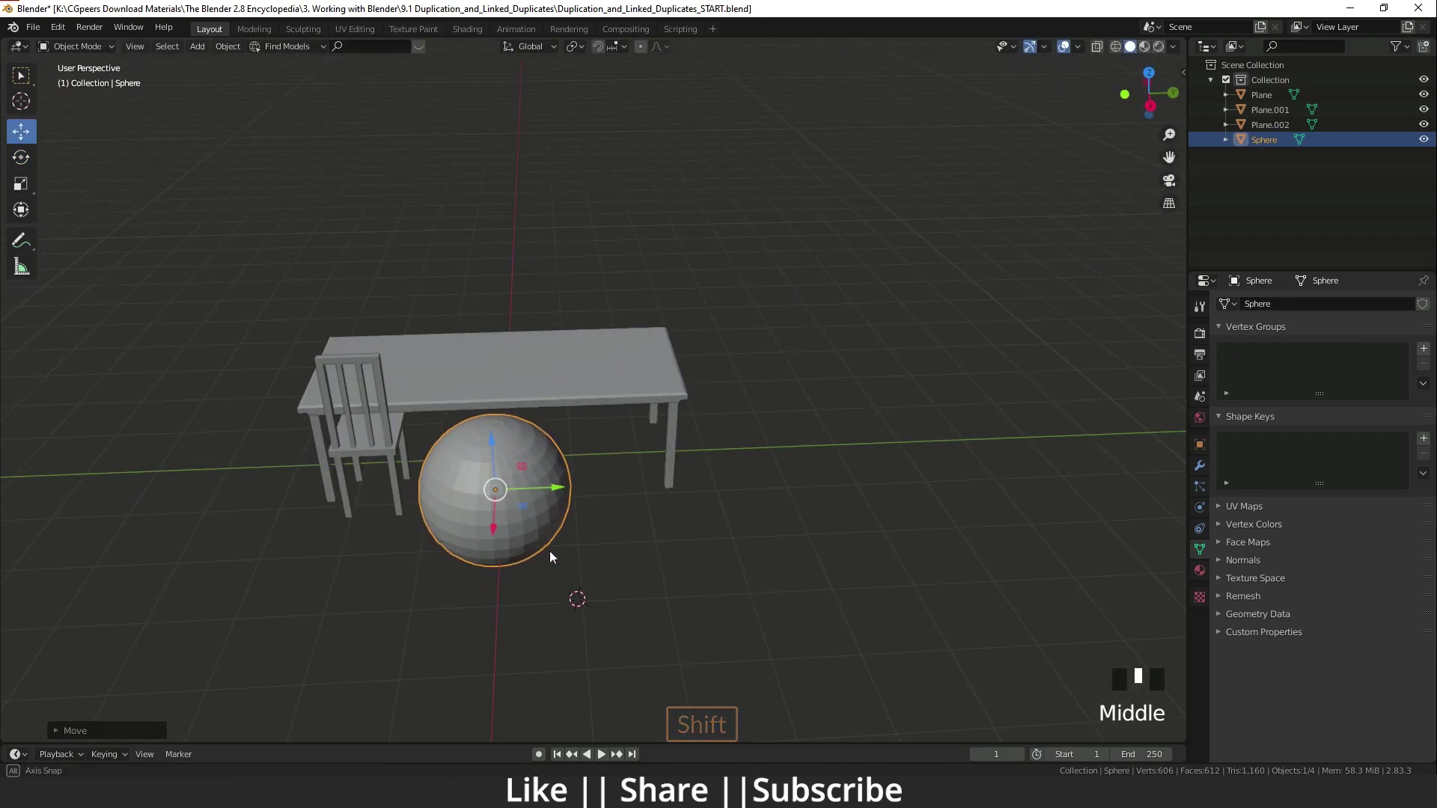
Step: Duplicate the sphere for the next near-side seat, and duplicate both spheres along X to the far side of the table
key("shift+d")
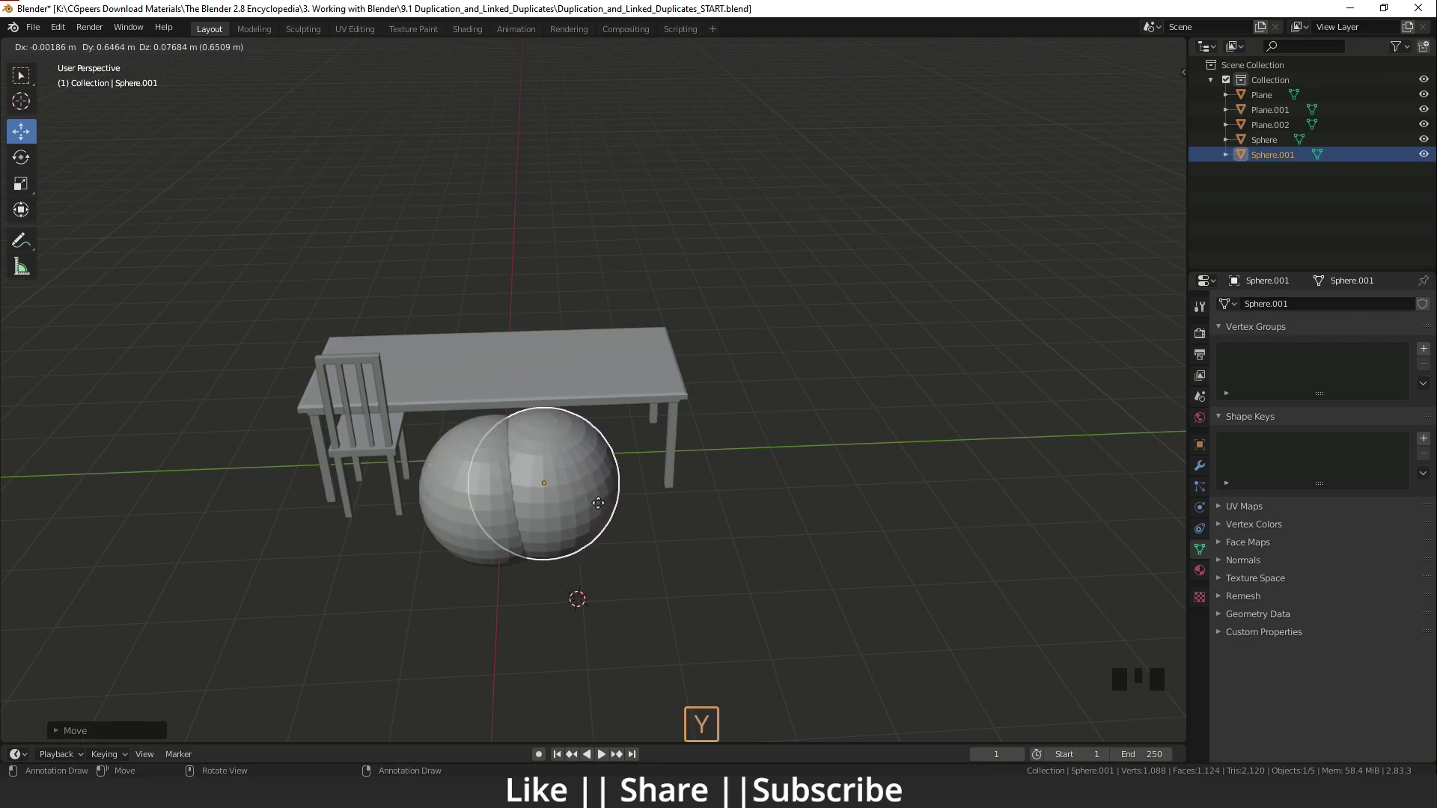
left_click(696, 504)
left_click(494, 497, "shift")
middle_click_drag(494, 497, 633, 539)
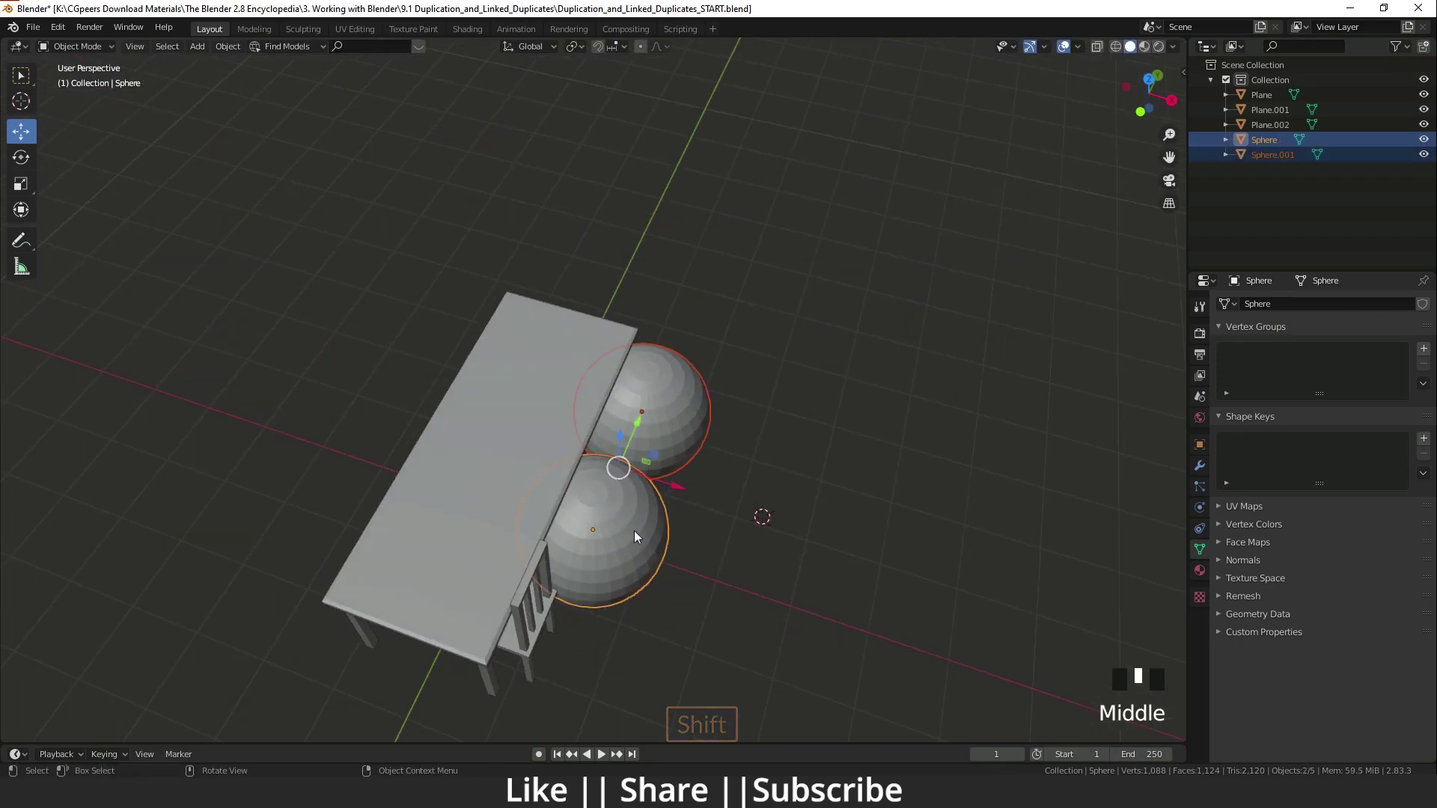
key("shift+d")
key("y")
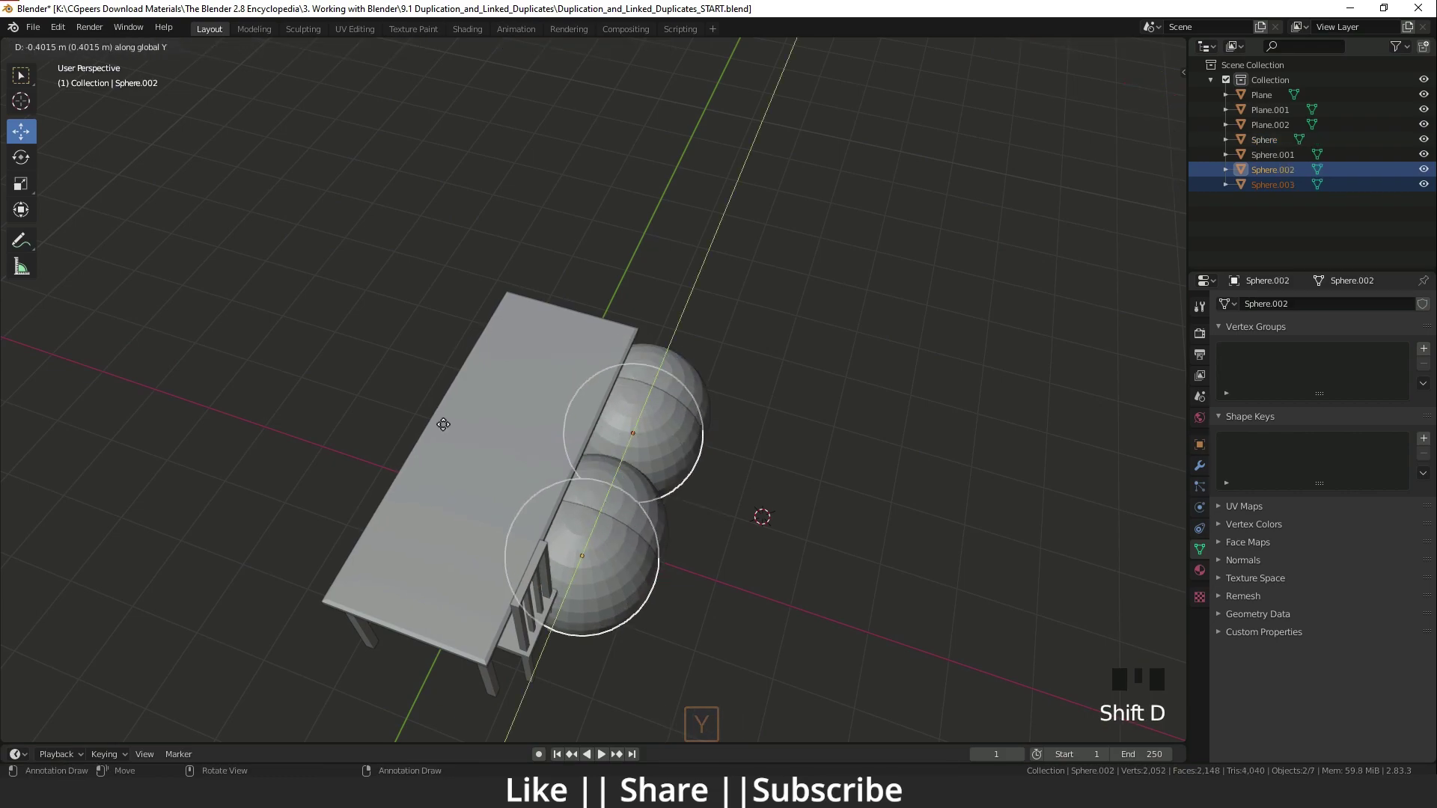
key("x")
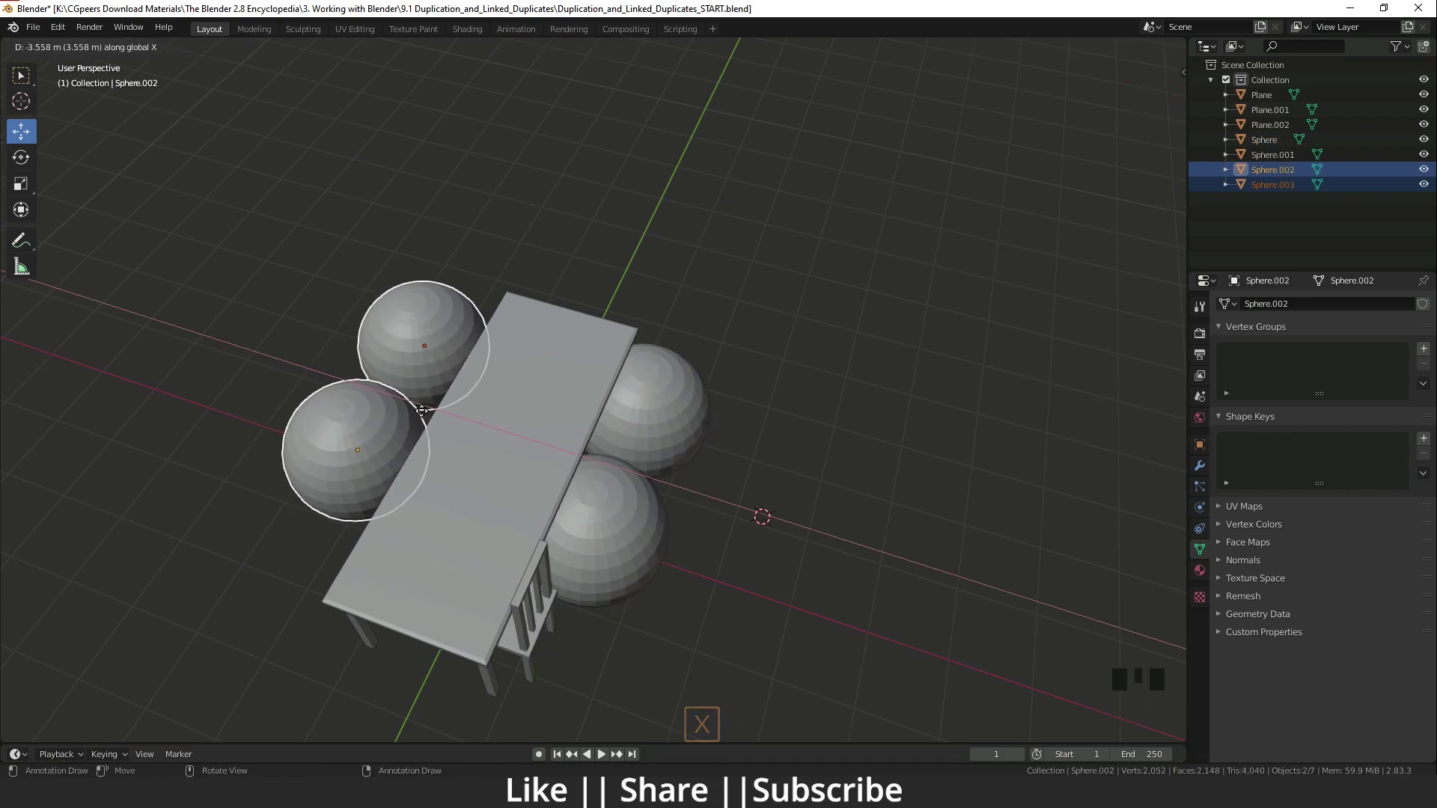
left_click(432, 464)
Step: Duplicate one far-side sphere along Y to fill the third seat opposite the original chair
middle_click_drag(433, 459, 349, 445)
middle_click_drag(349, 427, 398, 448, "shift")
left_click(420, 355)
left_click(418, 355)
key("shift+d")
key("shift+d")
key("y")
left_click(361, 440)
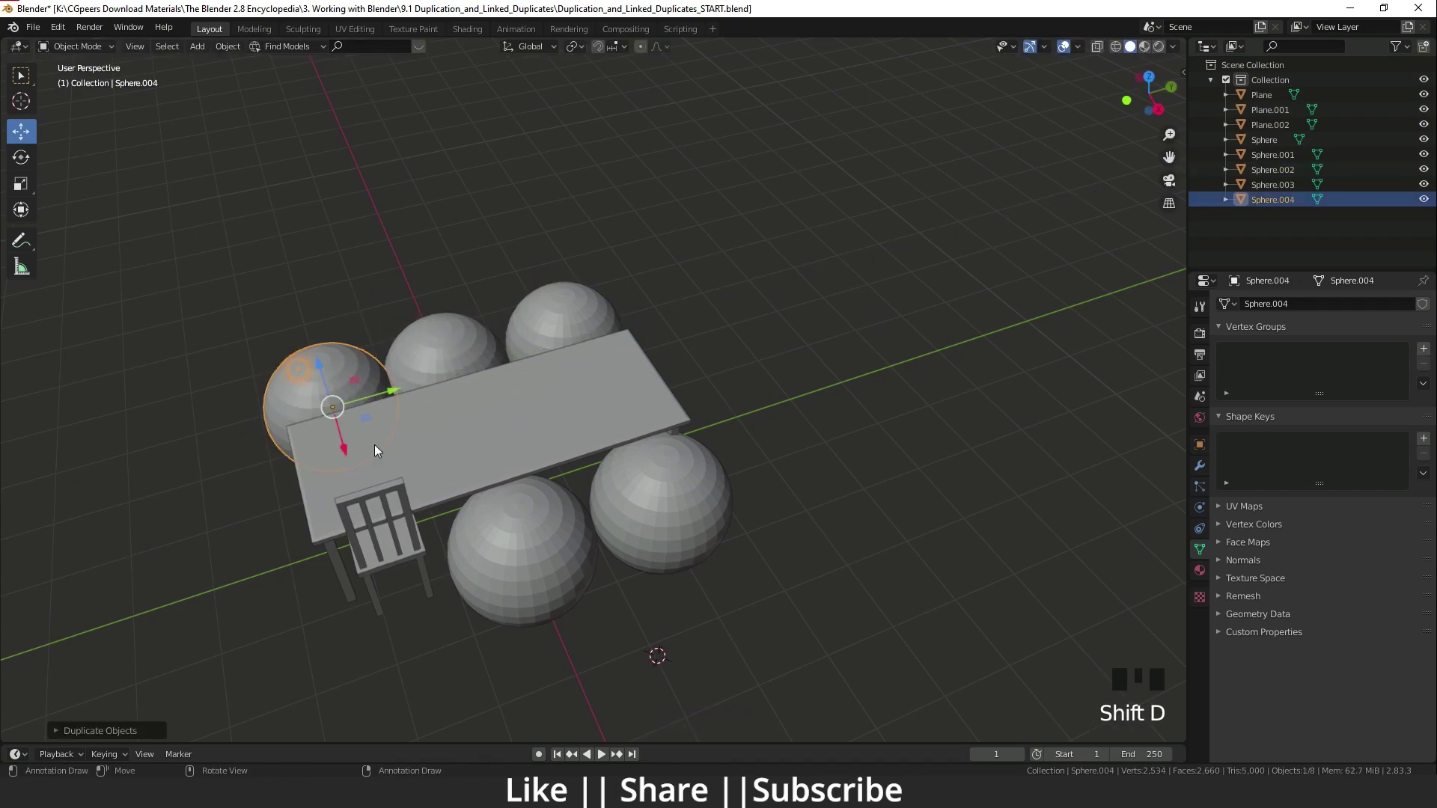
Step: Select all five spheres with the original chair active and link their Object Data to turn them into chairs
middle_click_drag(360, 440, 352, 437)
middle_click_drag(443, 491, 457, 389, "shift")
middle_click_drag(457, 389, 469, 438, "shift")
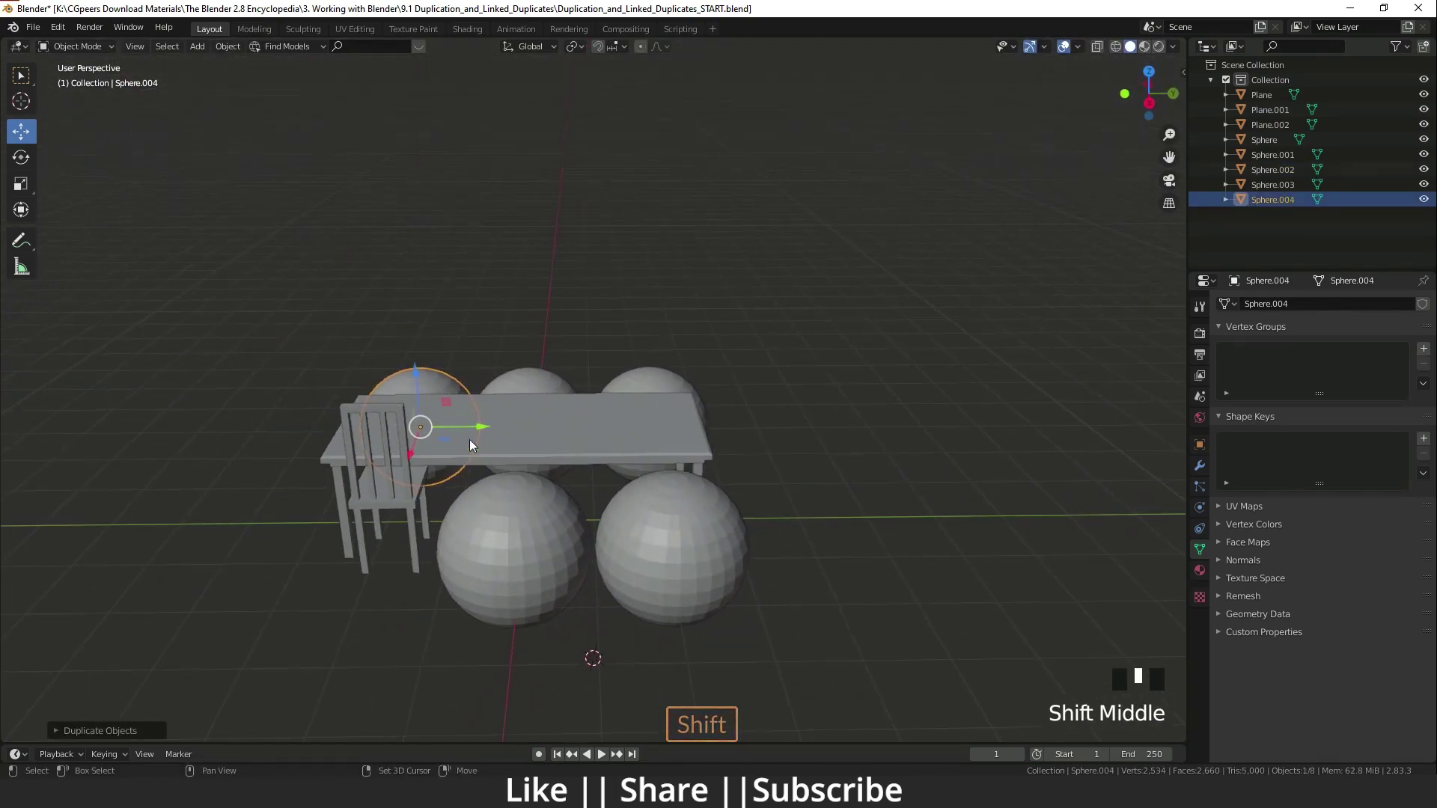
scroll(400, 393, "up", 3)
left_click(501, 381, "shift")
left_click(673, 375, "shift")
left_click(719, 592, "shift")
left_click(472, 645, "shift")
middle_click_drag(447, 666, 524, 633, "shift")
middle_click_drag(343, 591, 414, 505, "shift")
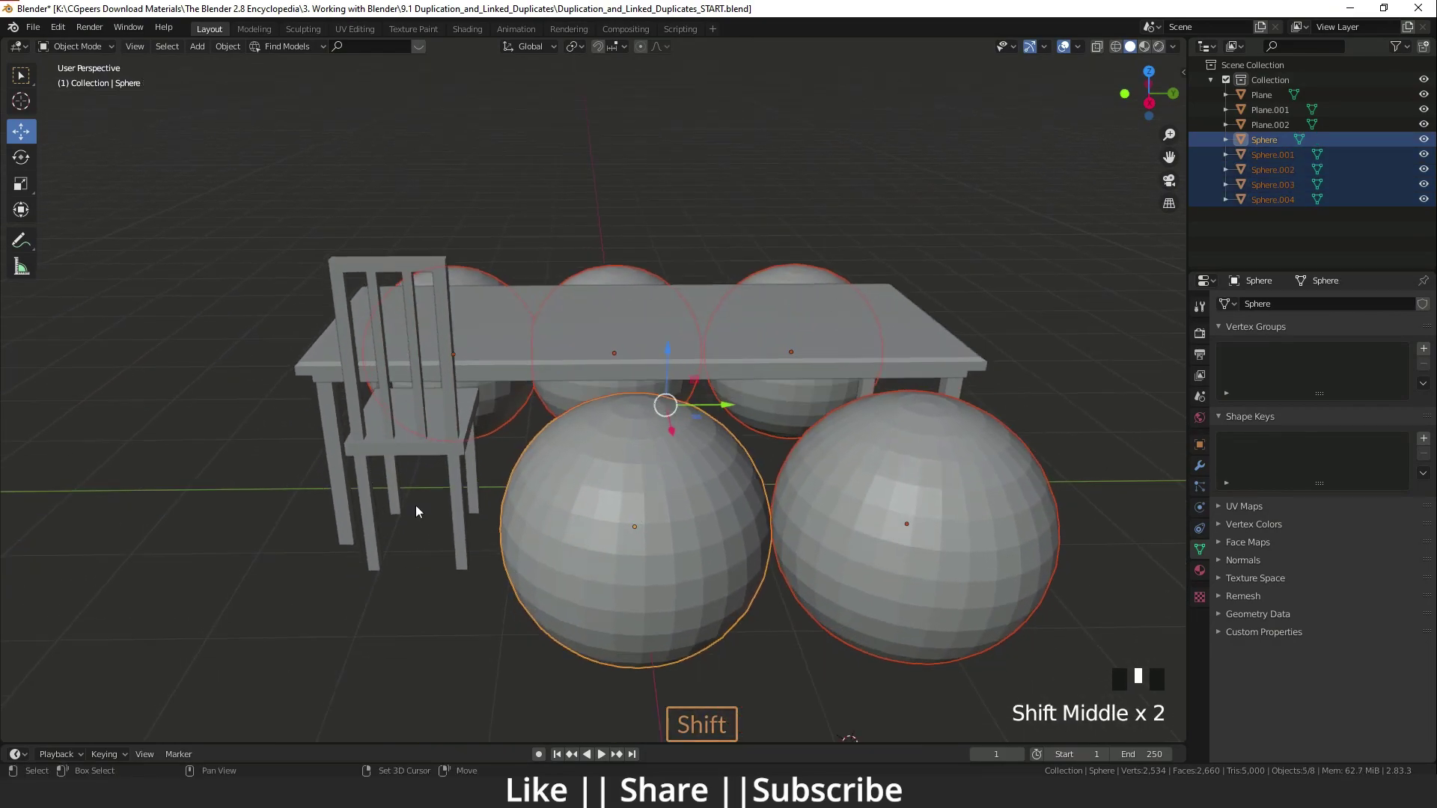
middle_click_drag(445, 437, 416, 434)
left_click(423, 427, "shift")
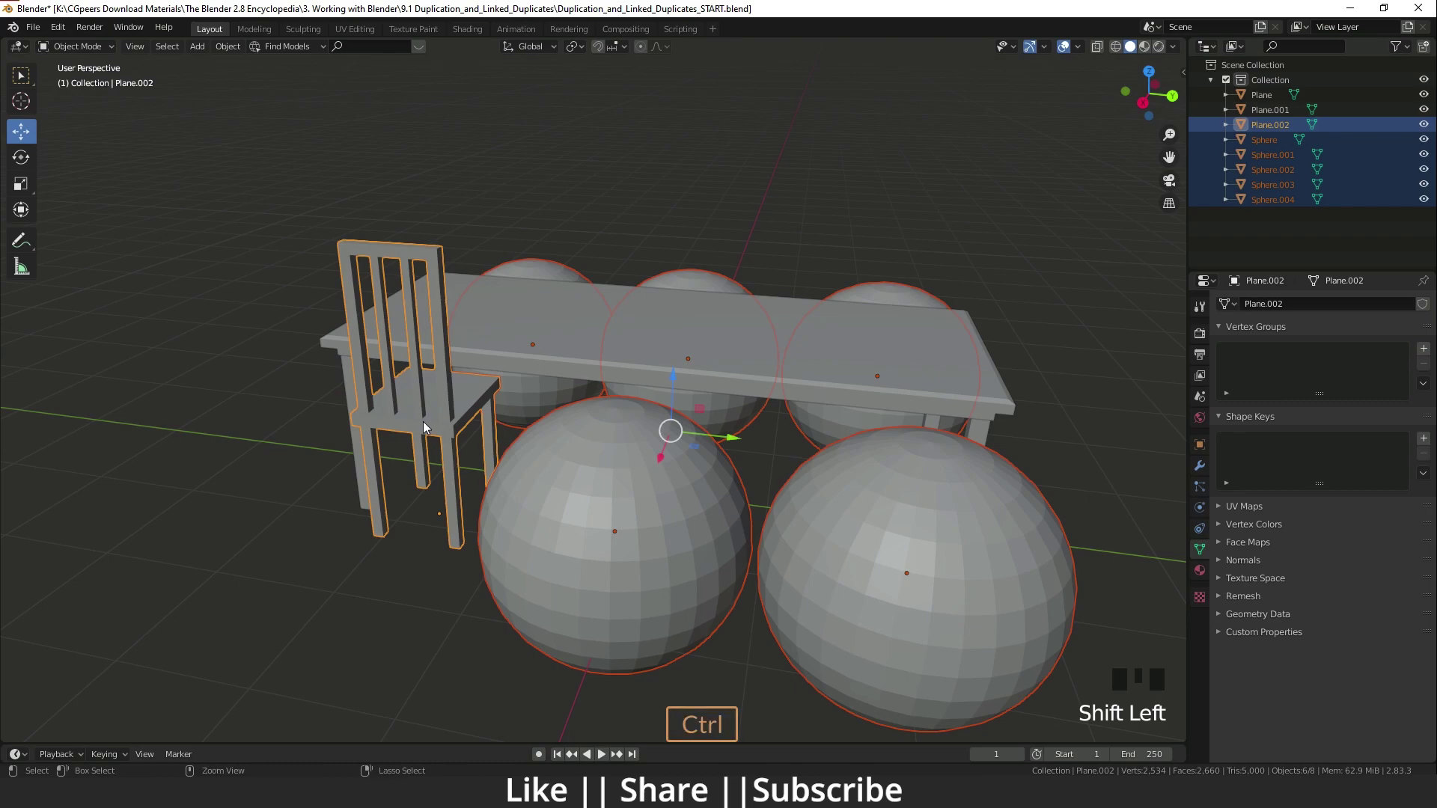
key("ctrl+l")
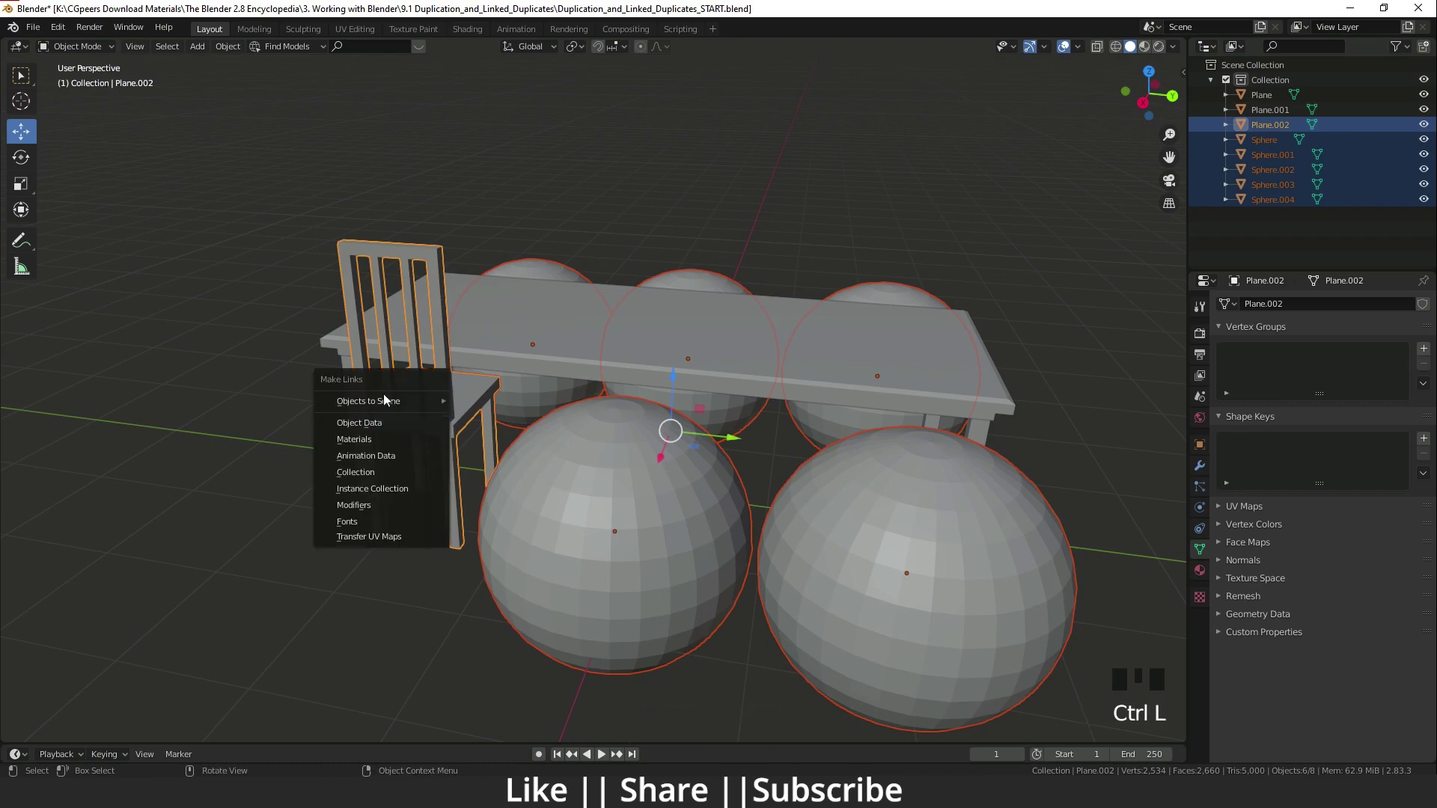
left_click(367, 424)
middle_click_drag(549, 479, 699, 470)
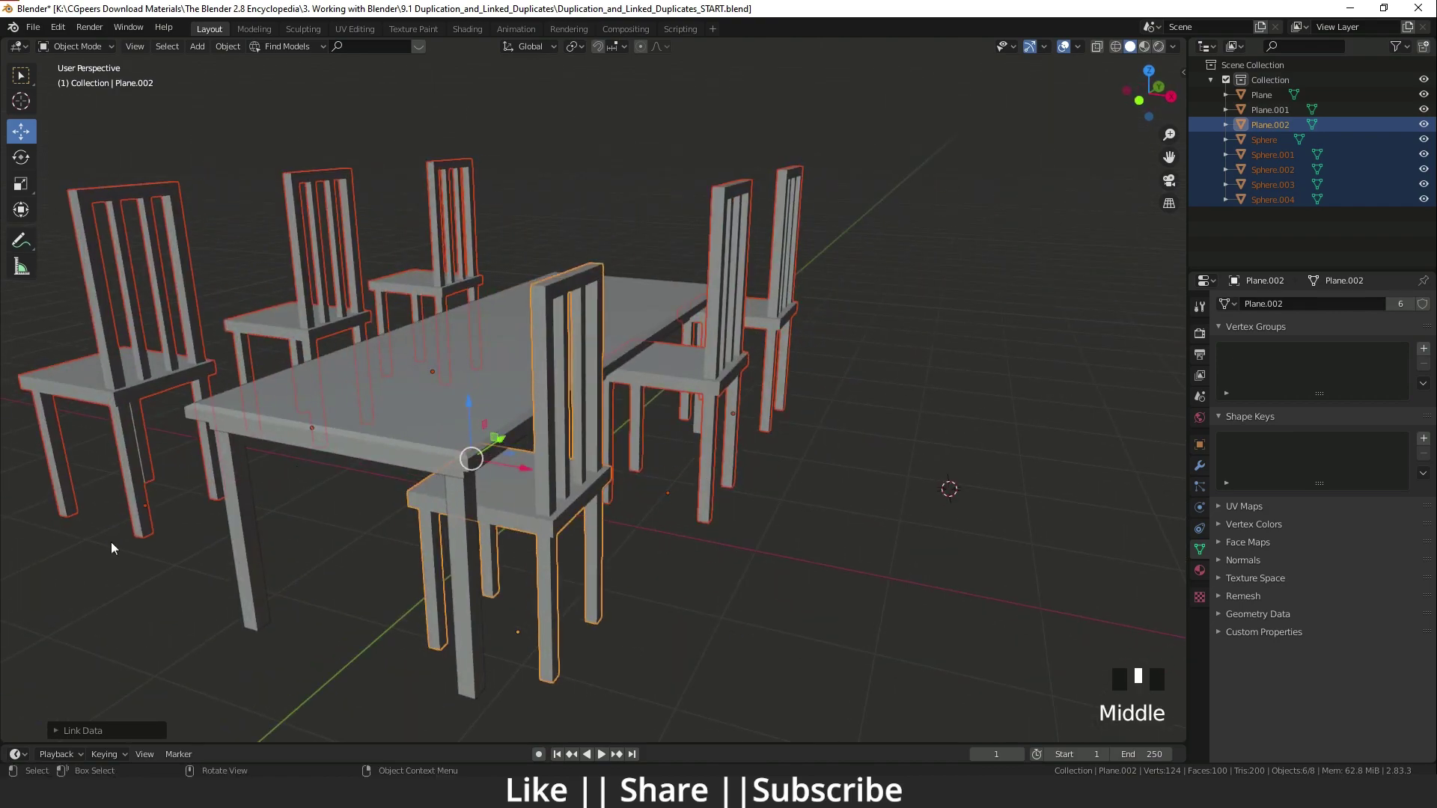
middle_click_drag(564, 446, 430, 315, "shift")
left_click_drag(429, 315, 438, 358)
right_click(437, 358)
left_click(416, 394, "ctrl")
middle_click_drag(417, 394, 398, 410)
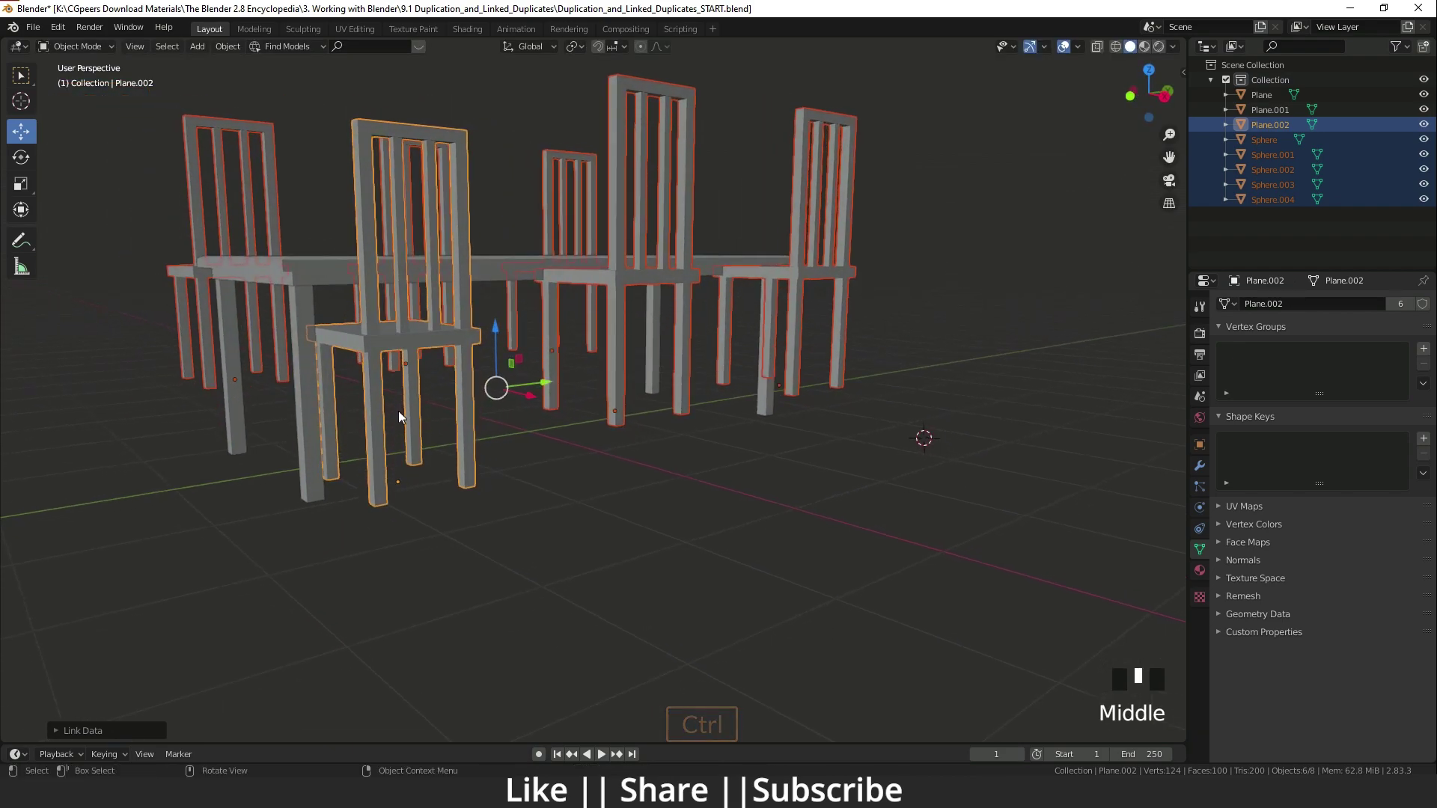
Step: Exclude the original chair from the selection and lower the five linked chairs along Z to its floor level
left_click_drag(497, 539, 329, 453, "shift")
left_click_drag(455, 528, 196, 370, "ctrl")
left_click(267, 184, "shift")
middle_click_drag(267, 184, 335, 243)
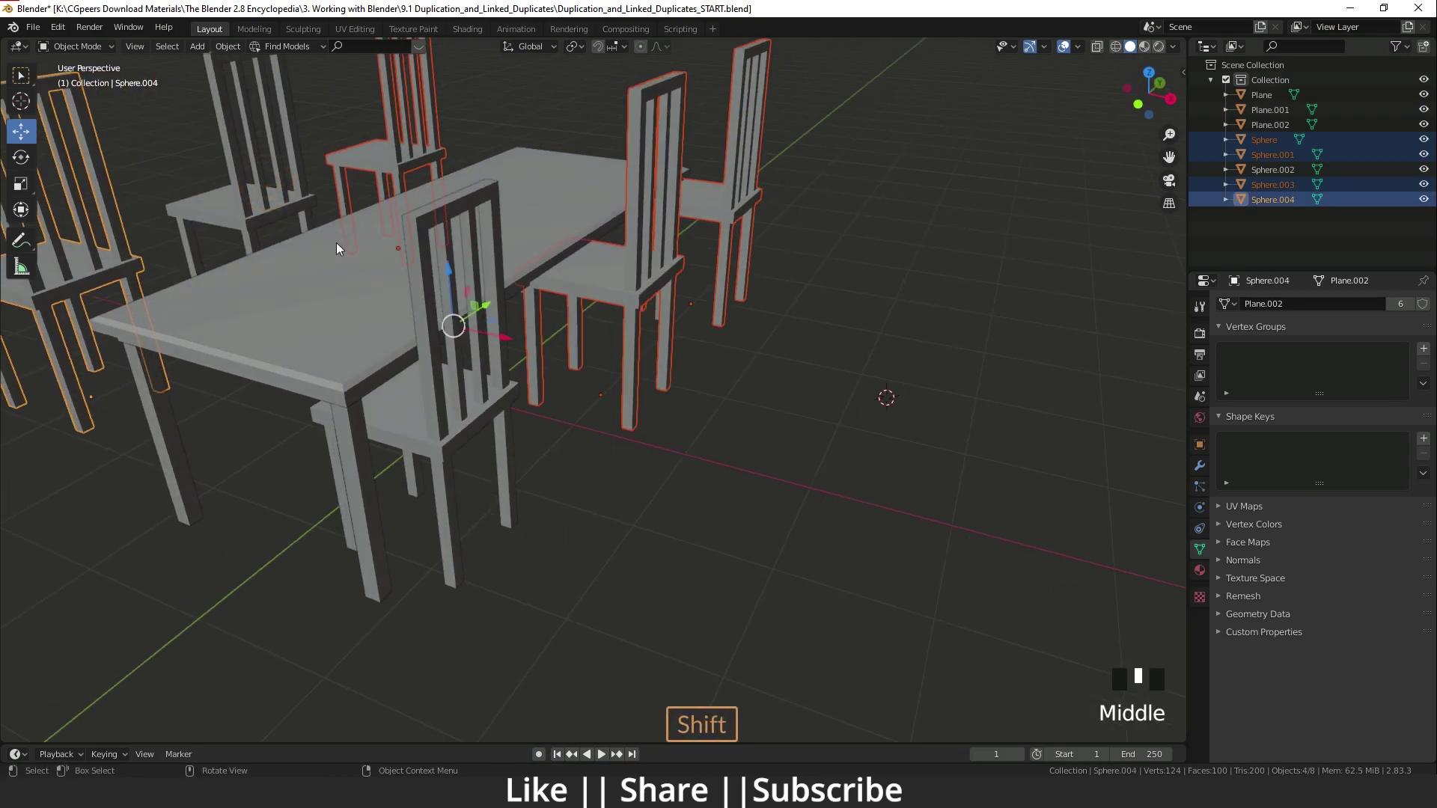
left_click(395, 361, "shift")
middle_click_drag(395, 360, 473, 309)
left_click_drag(477, 282, 476, 317)
Step: Select the three far-side chairs and rotate them to face the table
scroll(340, 375, "down", 4)
middle_click_drag(316, 359, 398, 396)
scroll(398, 395, "down", 2)
left_click_drag(349, 148, 469, 551)
left_click(20, 157)
left_click_drag(474, 420, 470, 440)
Step: Move the three far-side chairs closer to the table
scroll(470, 440, "up", 4)
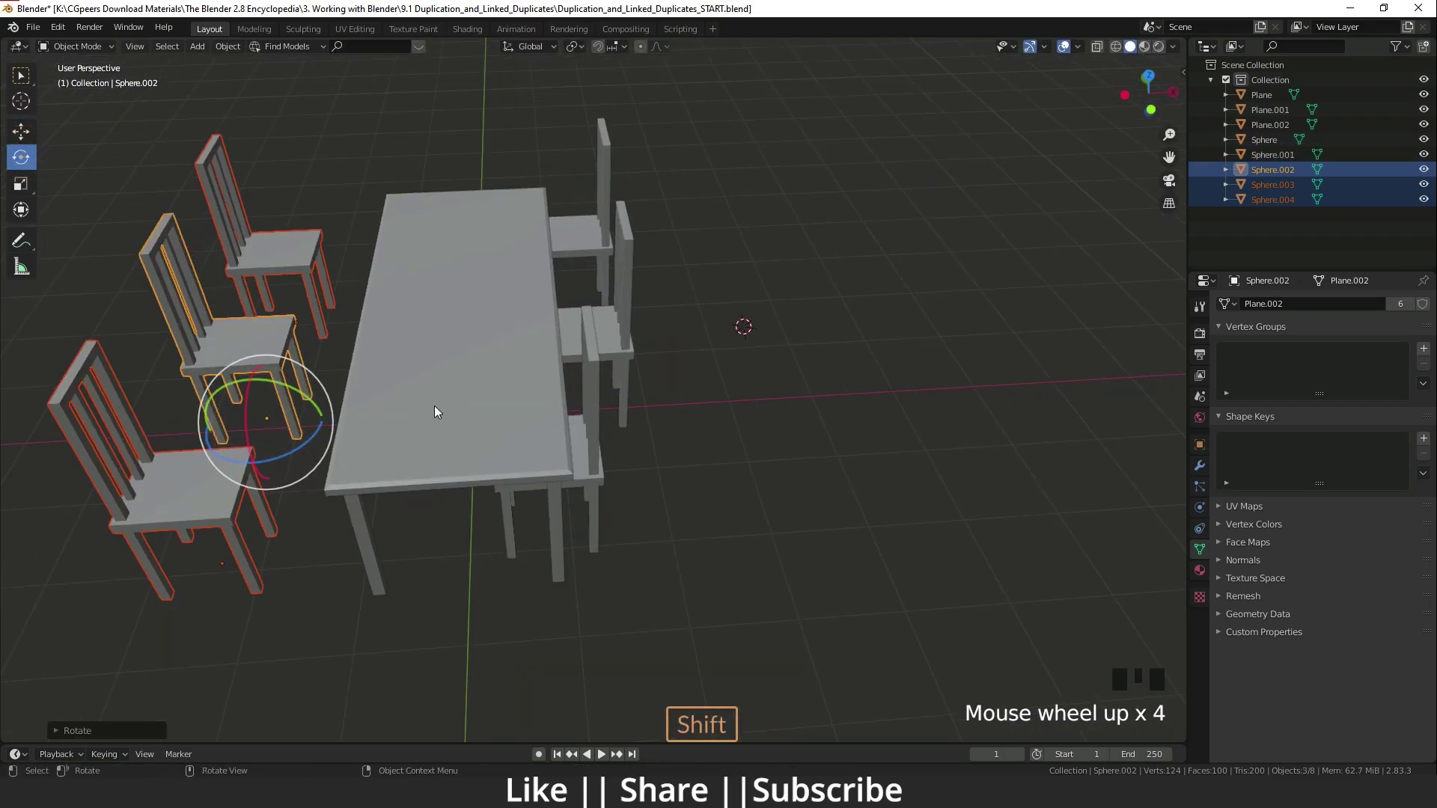
middle_click_drag(270, 389, 348, 453, "shift")
key("w")
left_click_drag(352, 452, 454, 476)
Step: Try moving the original chair's backrest top in Edit Mode to test the linked chairs, and return to Object Mode
middle_click_drag(454, 476, 288, 394)
scroll(531, 313, "up", 2)
left_click(536, 383)
key("Tab")
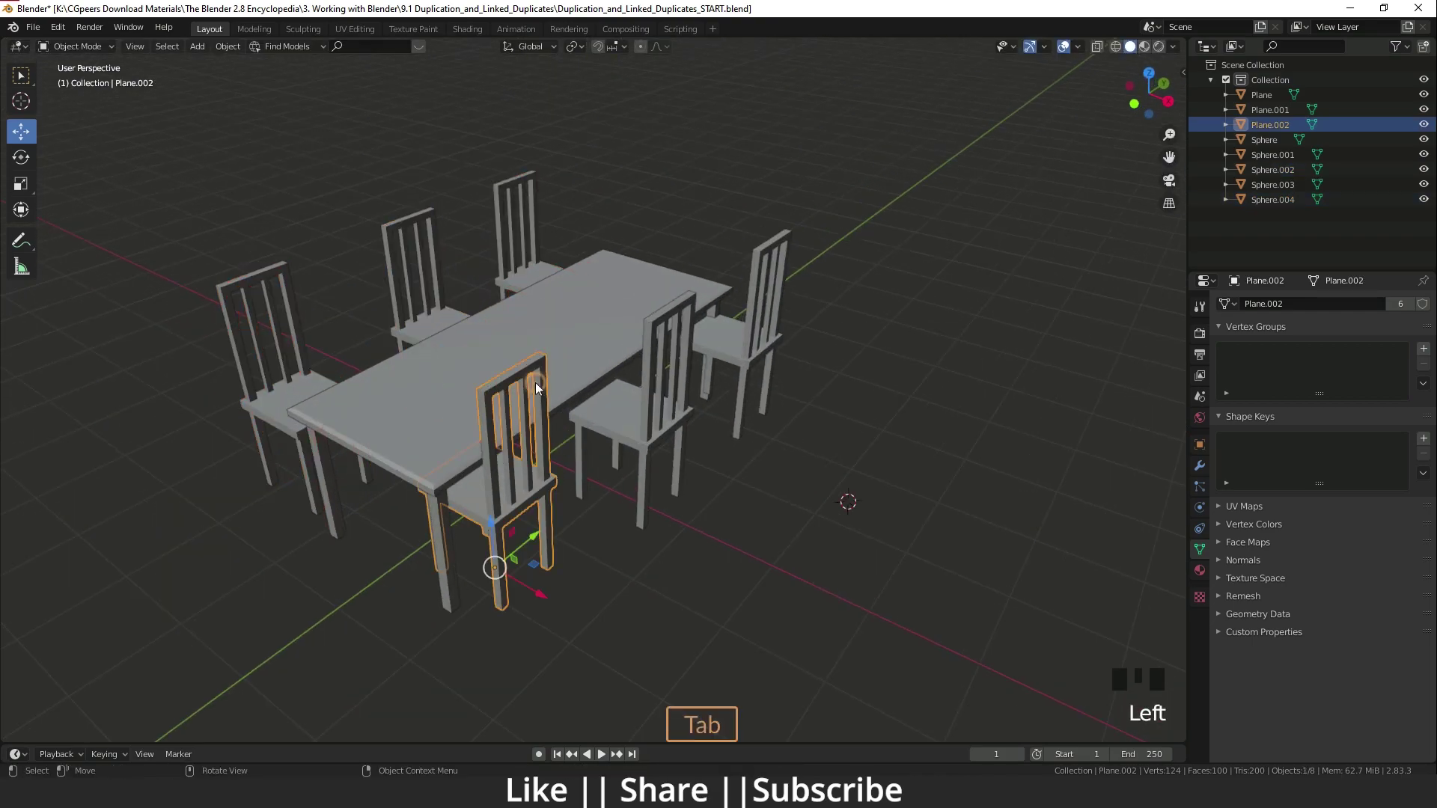
middle_click_drag(536, 383, 539, 408)
left_click_drag(604, 392, 556, 438)
right_click(556, 438)
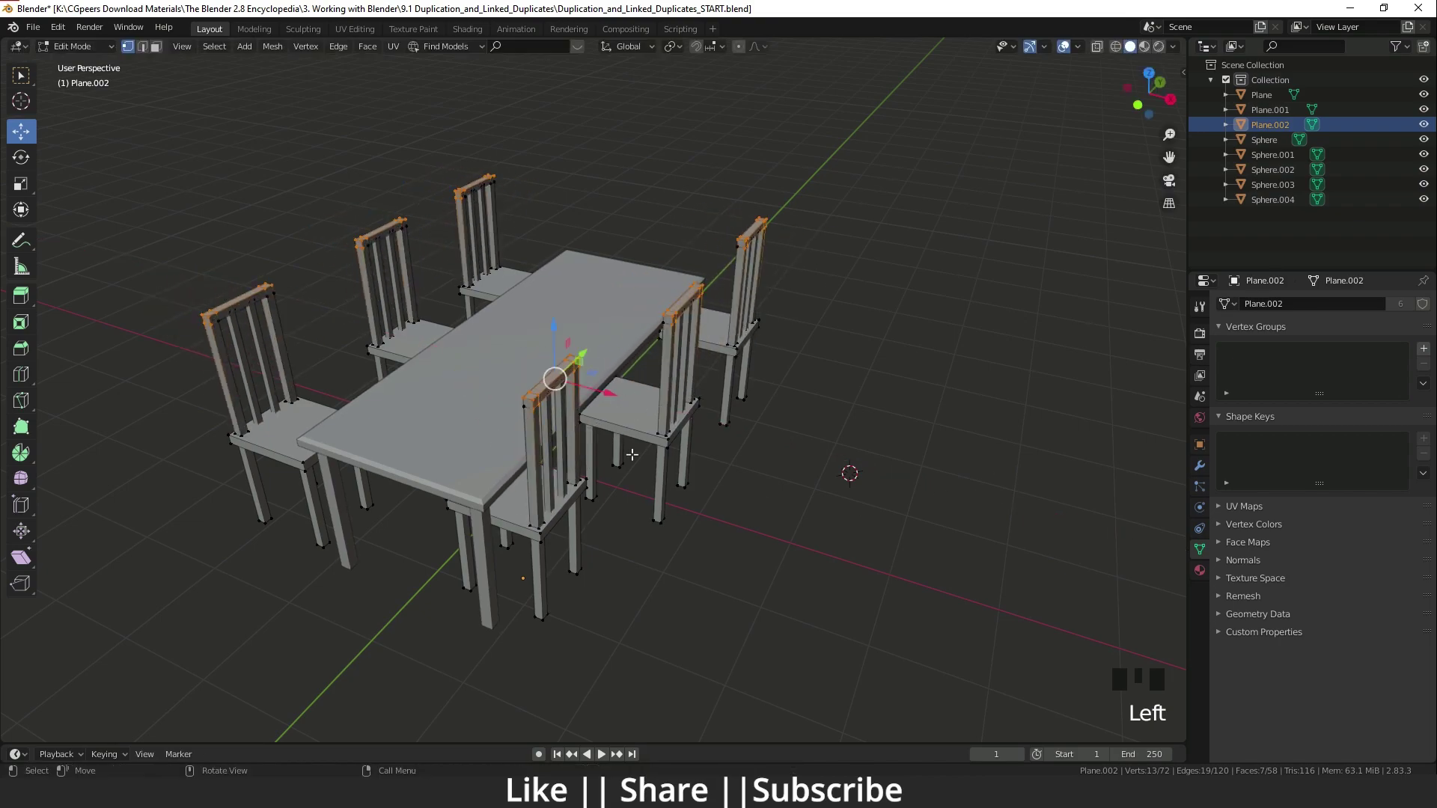
key("Tab")
middle_click_drag(641, 482, 565, 546)
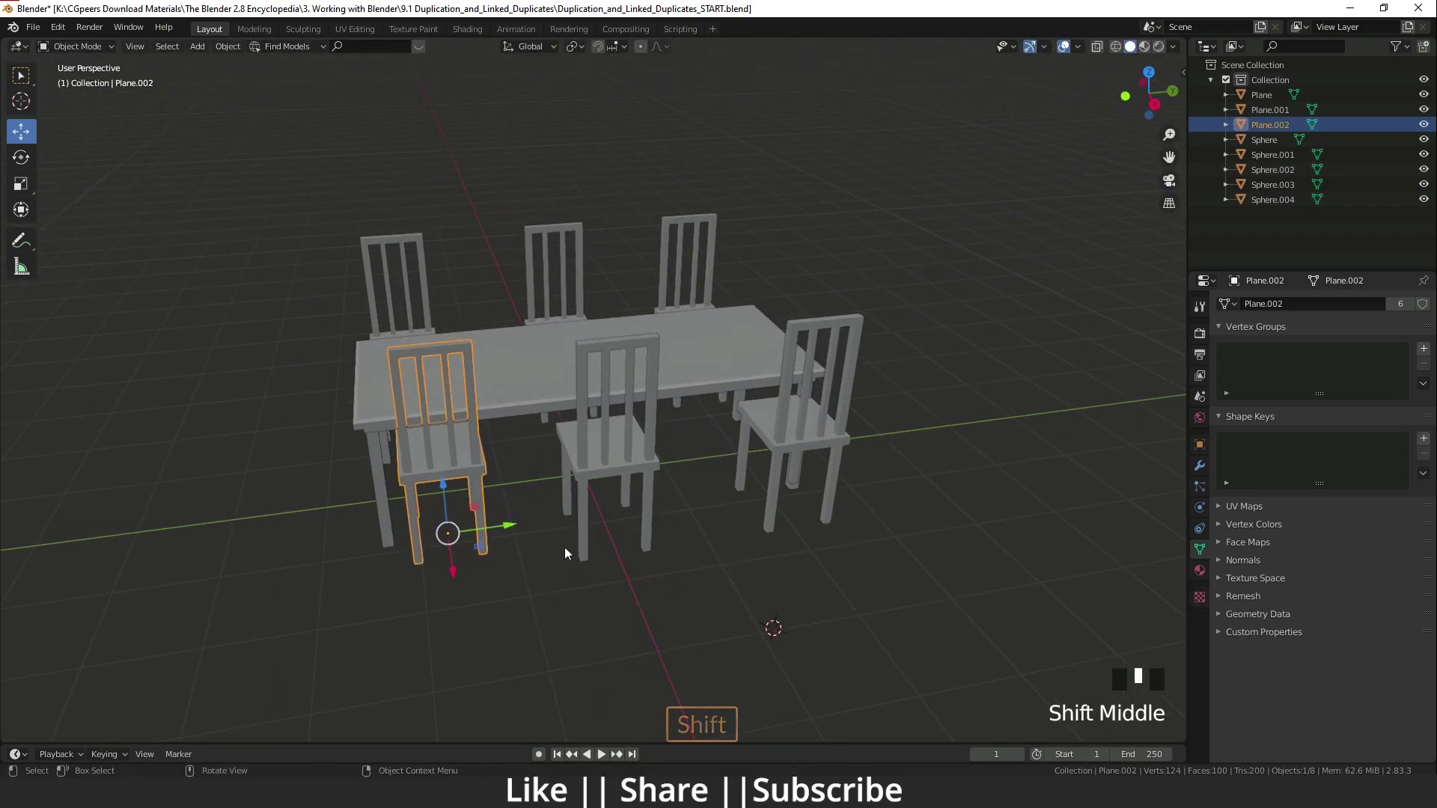
scroll(529, 541, "up", 2)
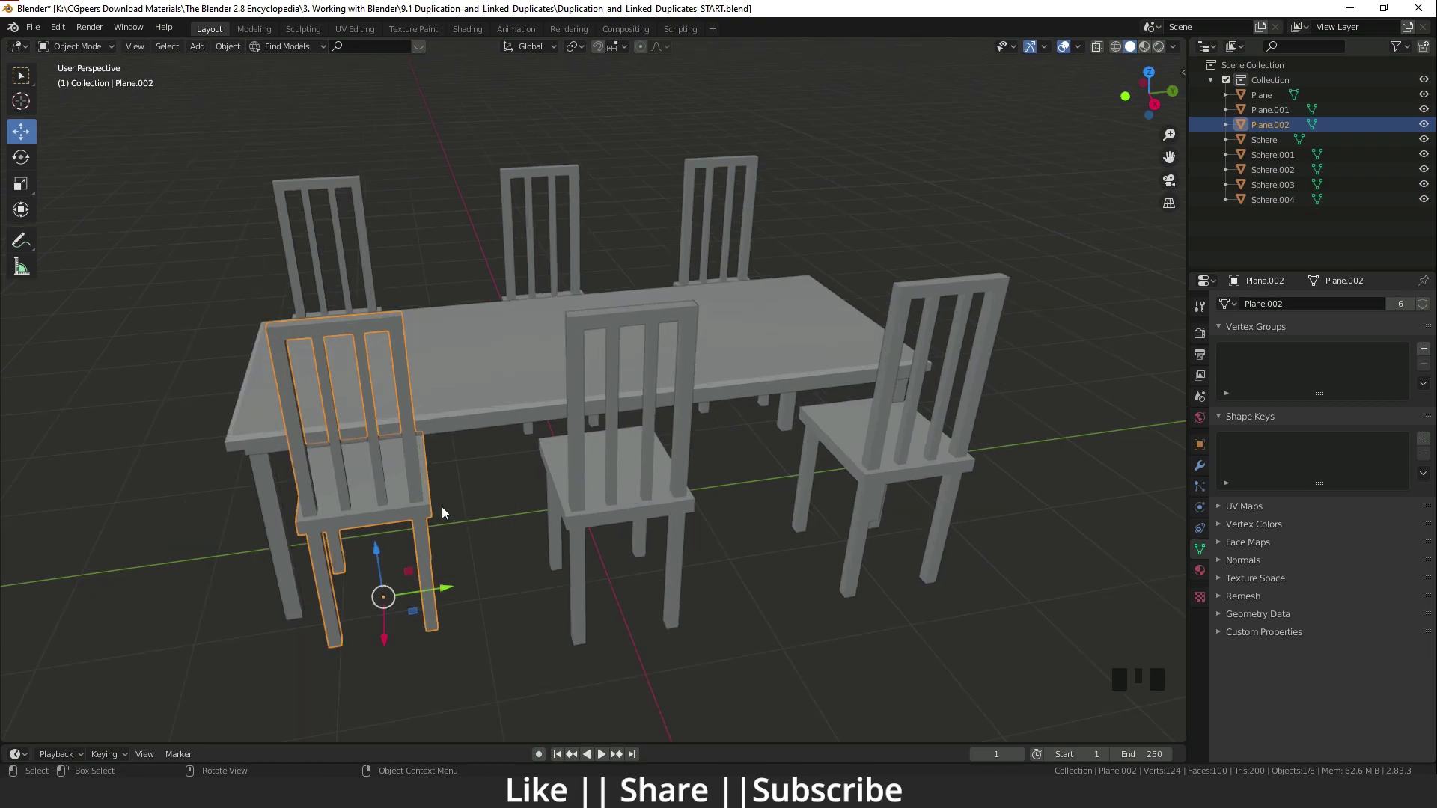
scroll(439, 520, "down", 1)
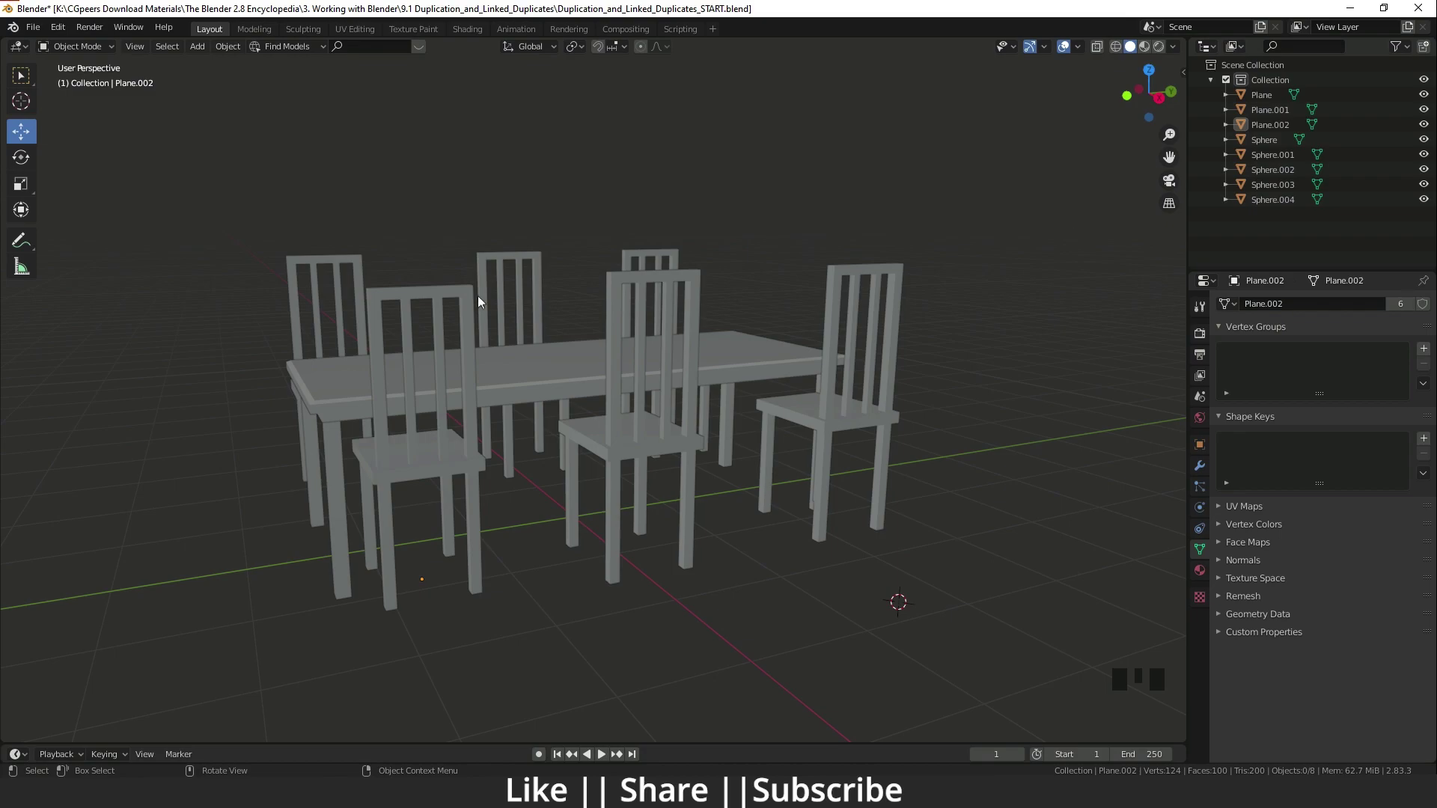
scroll(560, 388, "down", 4)
scroll(609, 417, "up", 2)
middle_click_drag(560, 387, 594, 424)
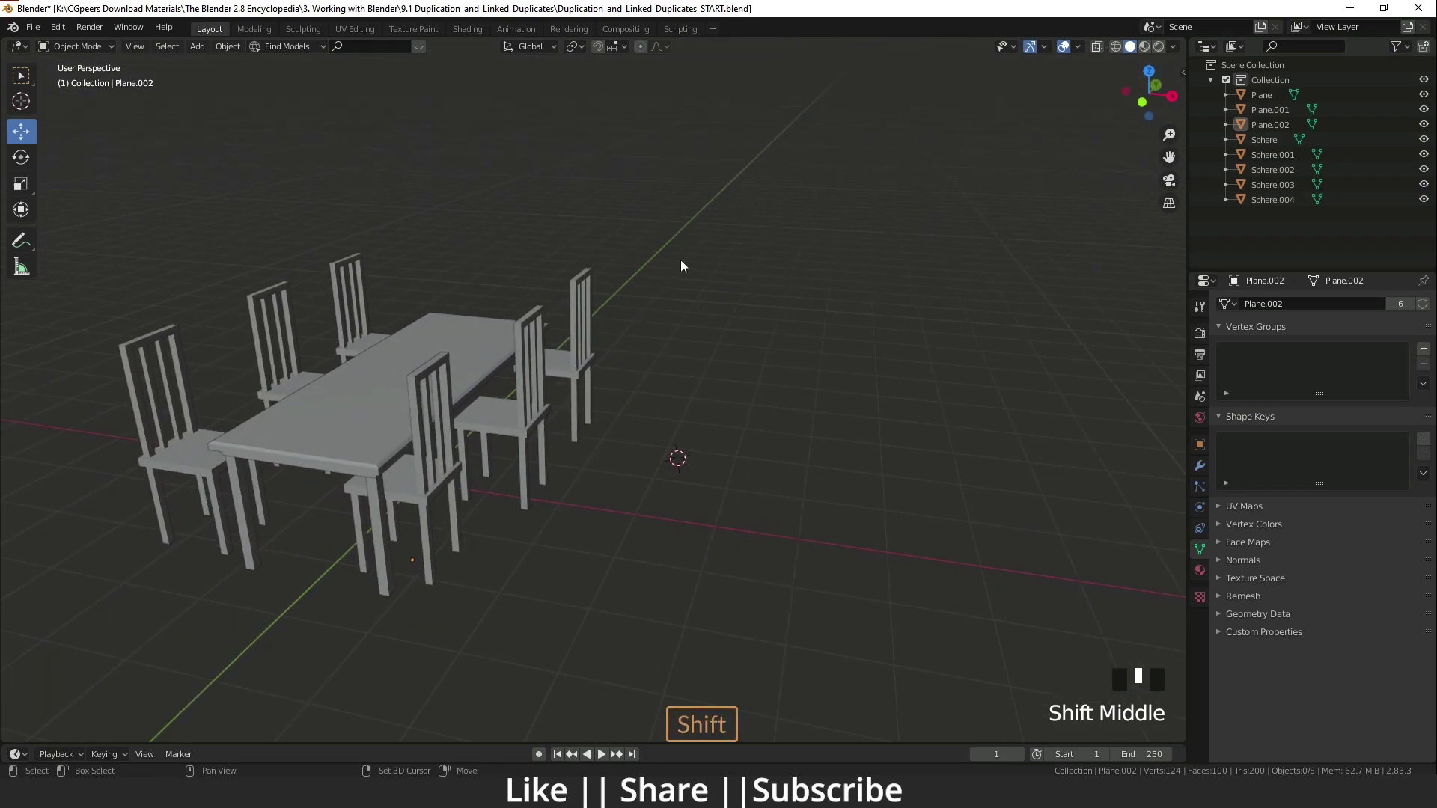
Step: Add a Spot light, raise it high above the floor and move it along X toward the dining set
key("shift+a")
key("shift+a")
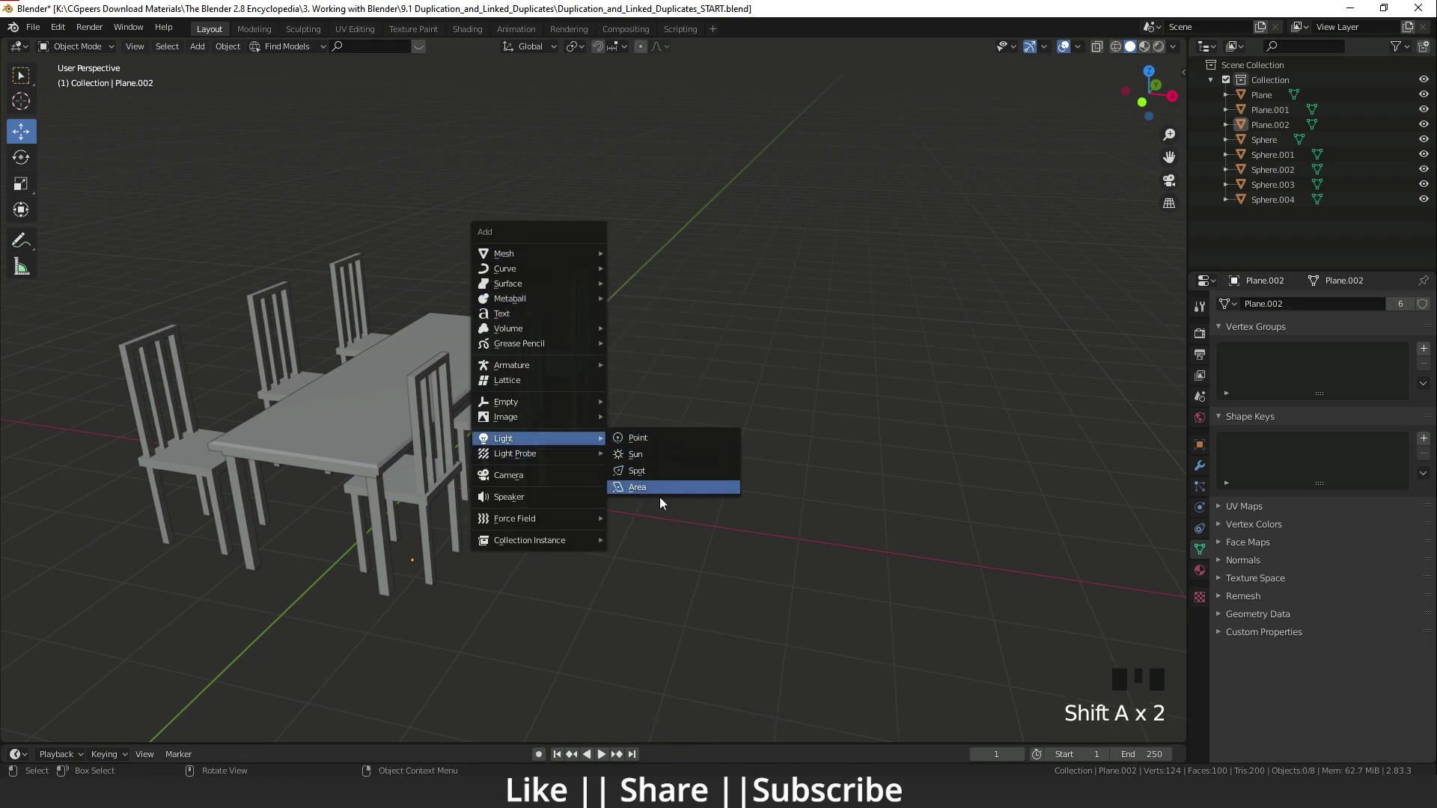
left_click(638, 471)
scroll(637, 384, "down", 3)
left_click_drag(642, 379, 631, 102)
scroll(665, 245, "down", 4)
middle_click_drag(668, 248, 686, 333, "shift")
left_click_drag(697, 377, 562, 333)
scroll(527, 432, "up", 2)
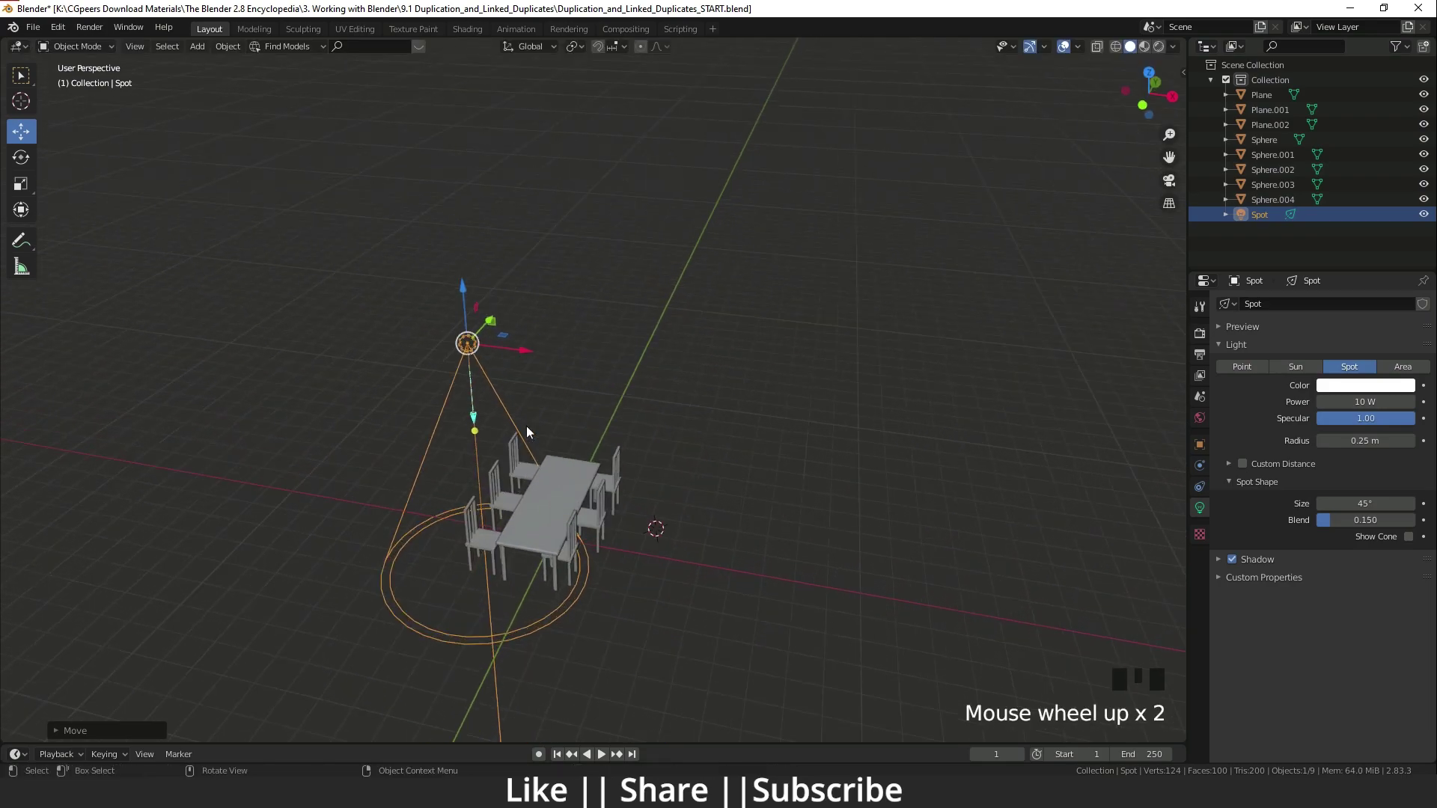